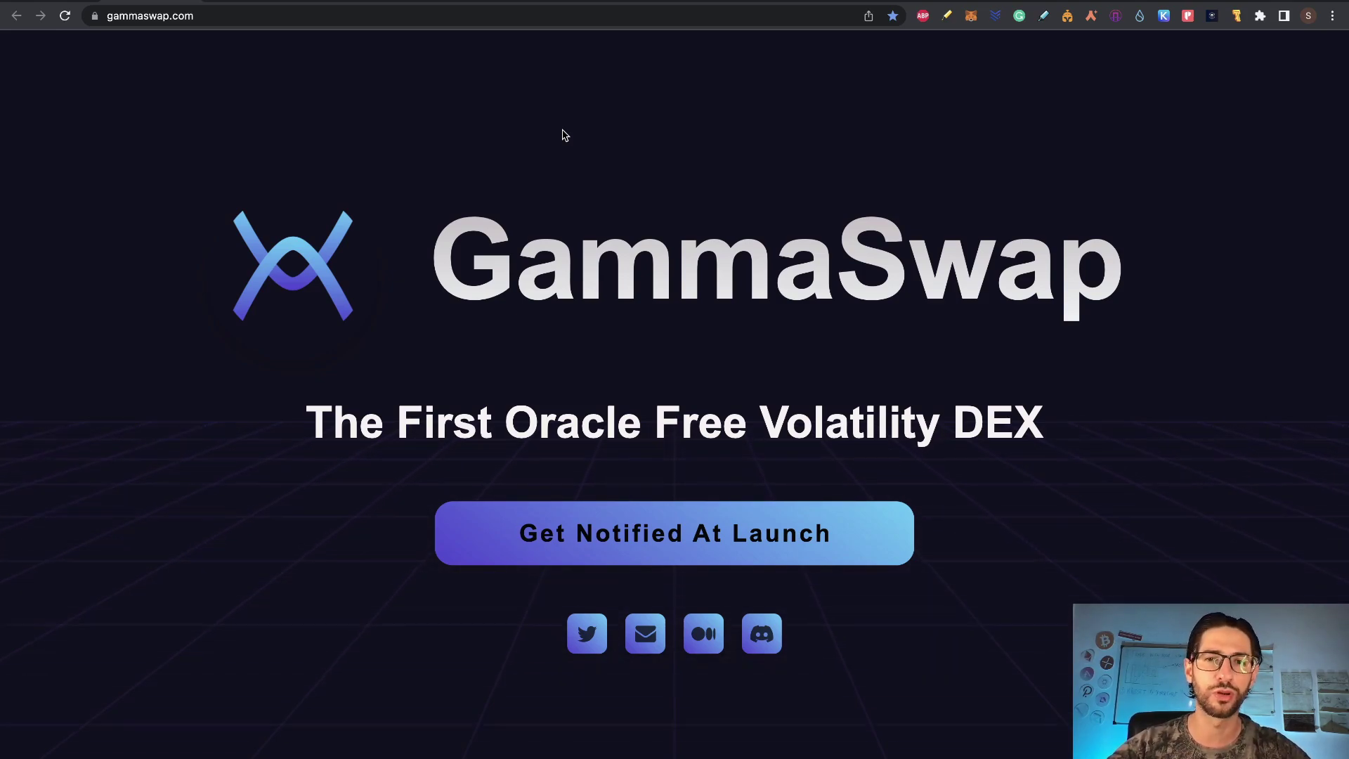
{"action": "key", "text": "ctrl+Tab"}
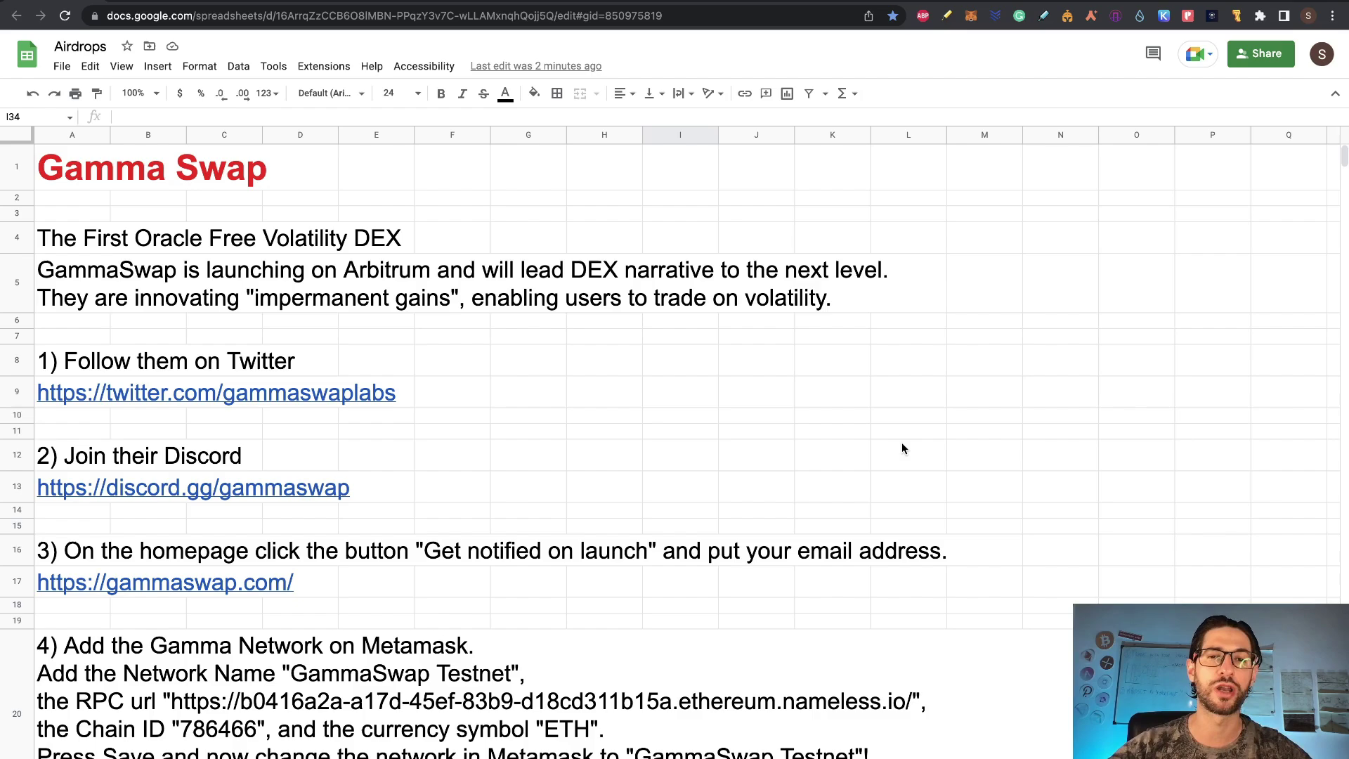
{"action": "key", "text": "ctrl+Tab"}
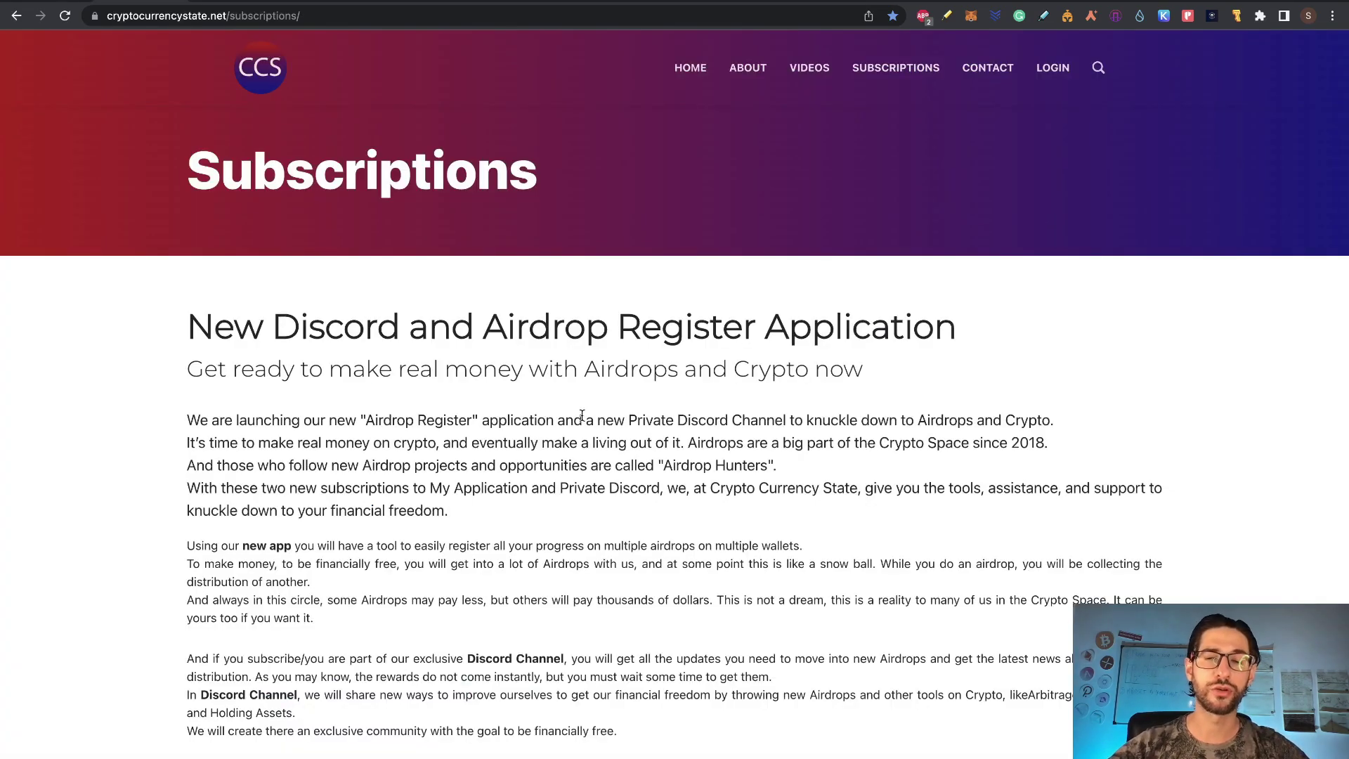
{"action": "scroll", "coordinate": [842, 411], "scroll_direction": "down", "scroll_amount": 4}
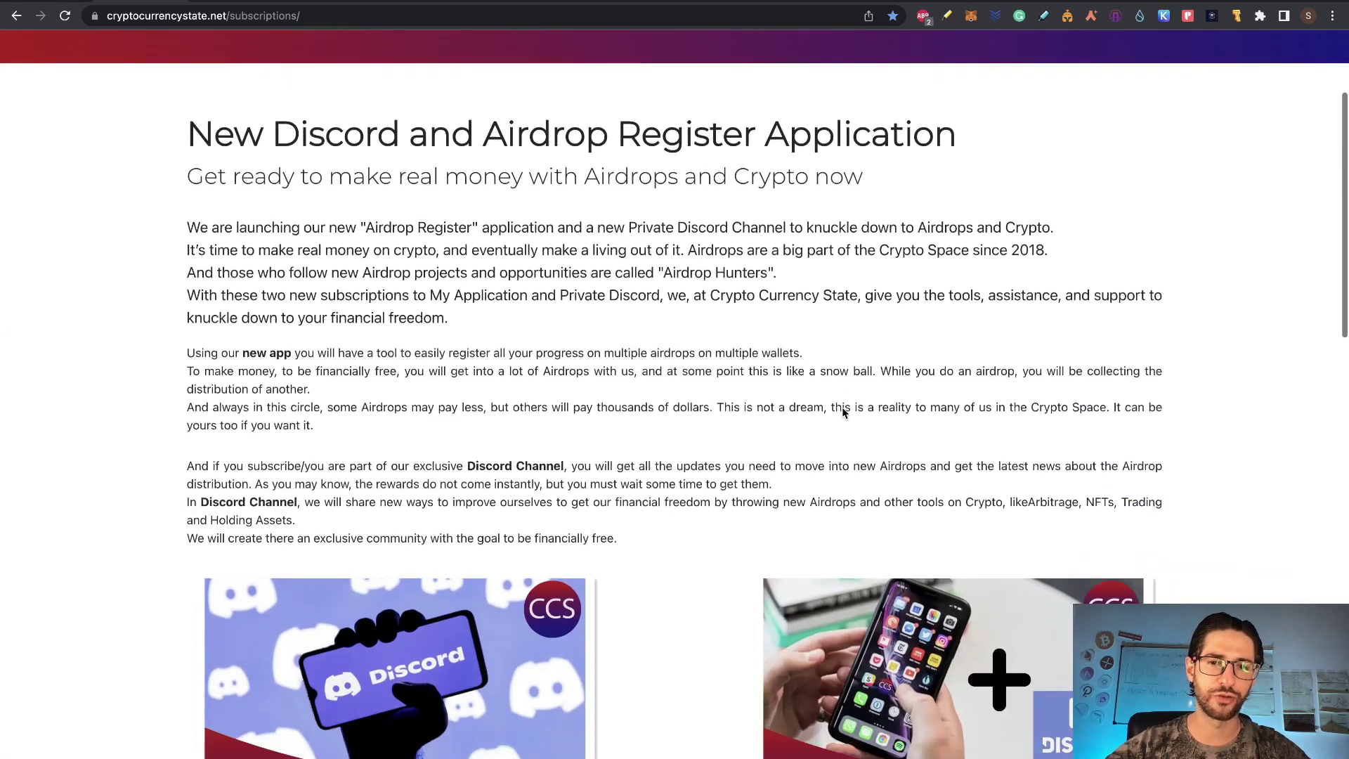
{"action": "scroll", "coordinate": [681, 418], "scroll_direction": "down", "scroll_amount": 5}
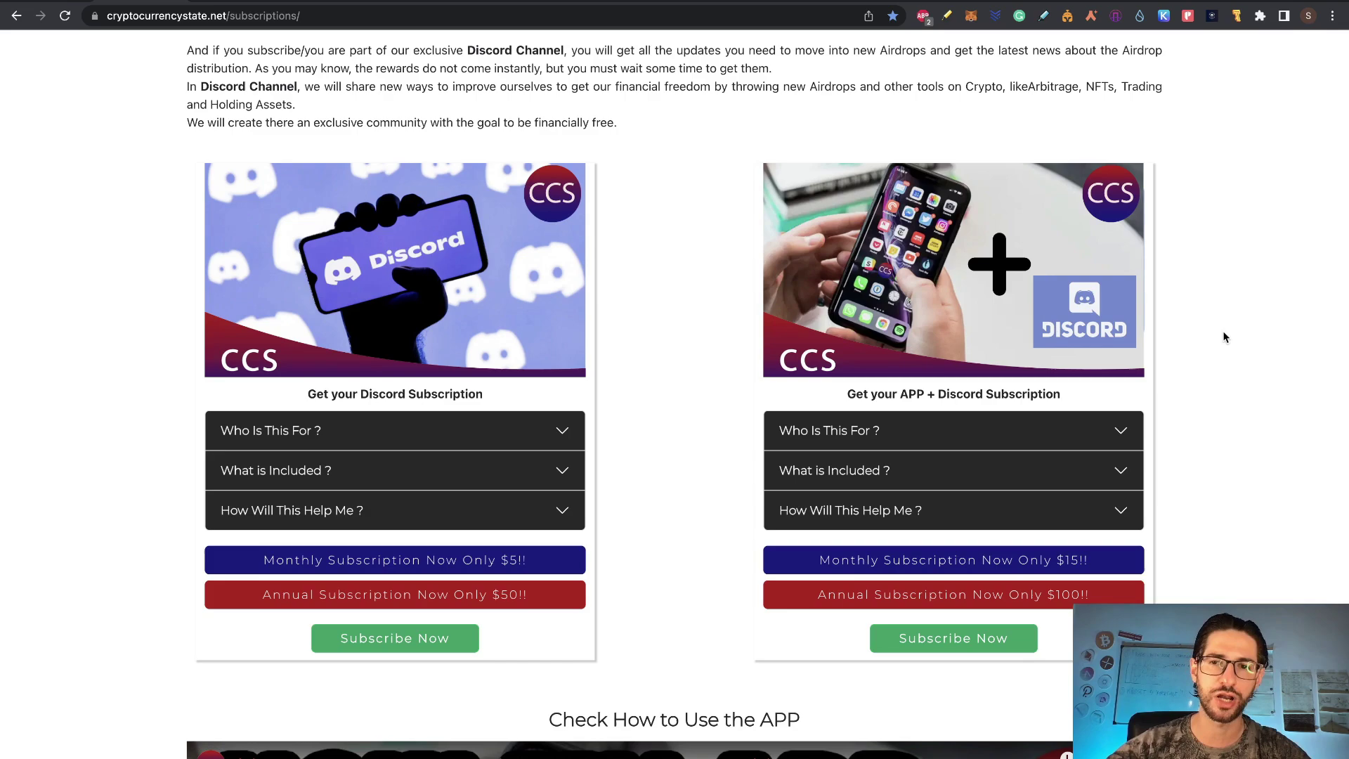
{"action": "scroll", "coordinate": [1199, 326], "scroll_direction": "down", "scroll_amount": 9}
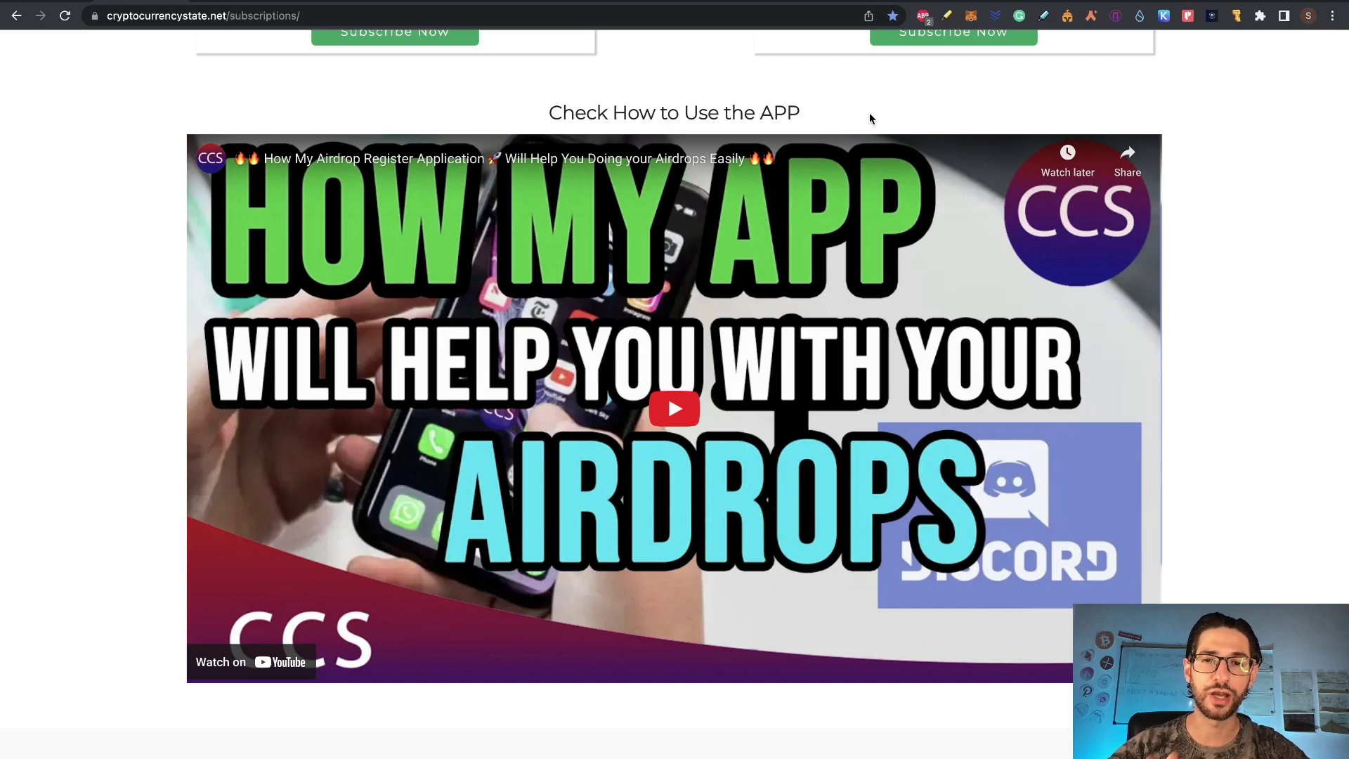
{"action": "scroll", "coordinate": [682, 79], "scroll_direction": "up", "scroll_amount": 7}
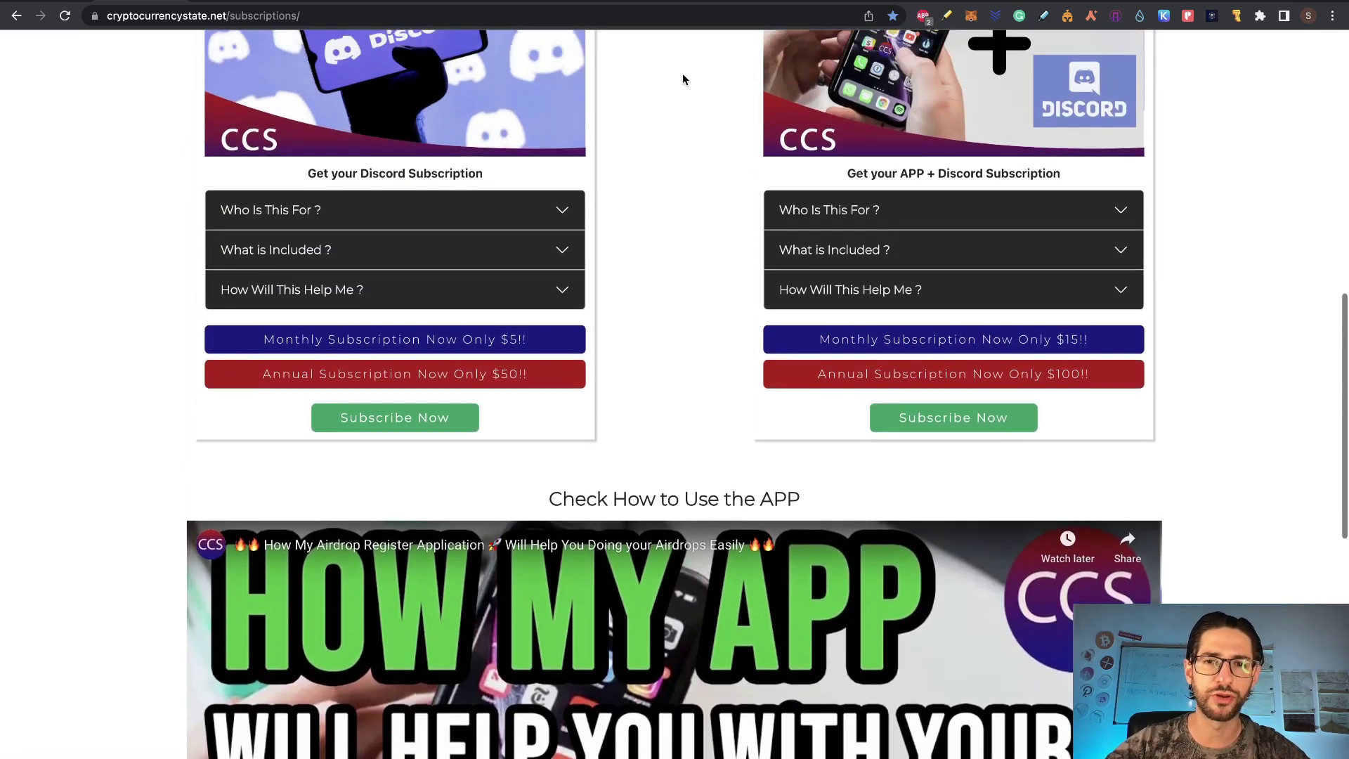
{"action": "scroll", "coordinate": [683, 78], "scroll_direction": "up", "scroll_amount": 8}
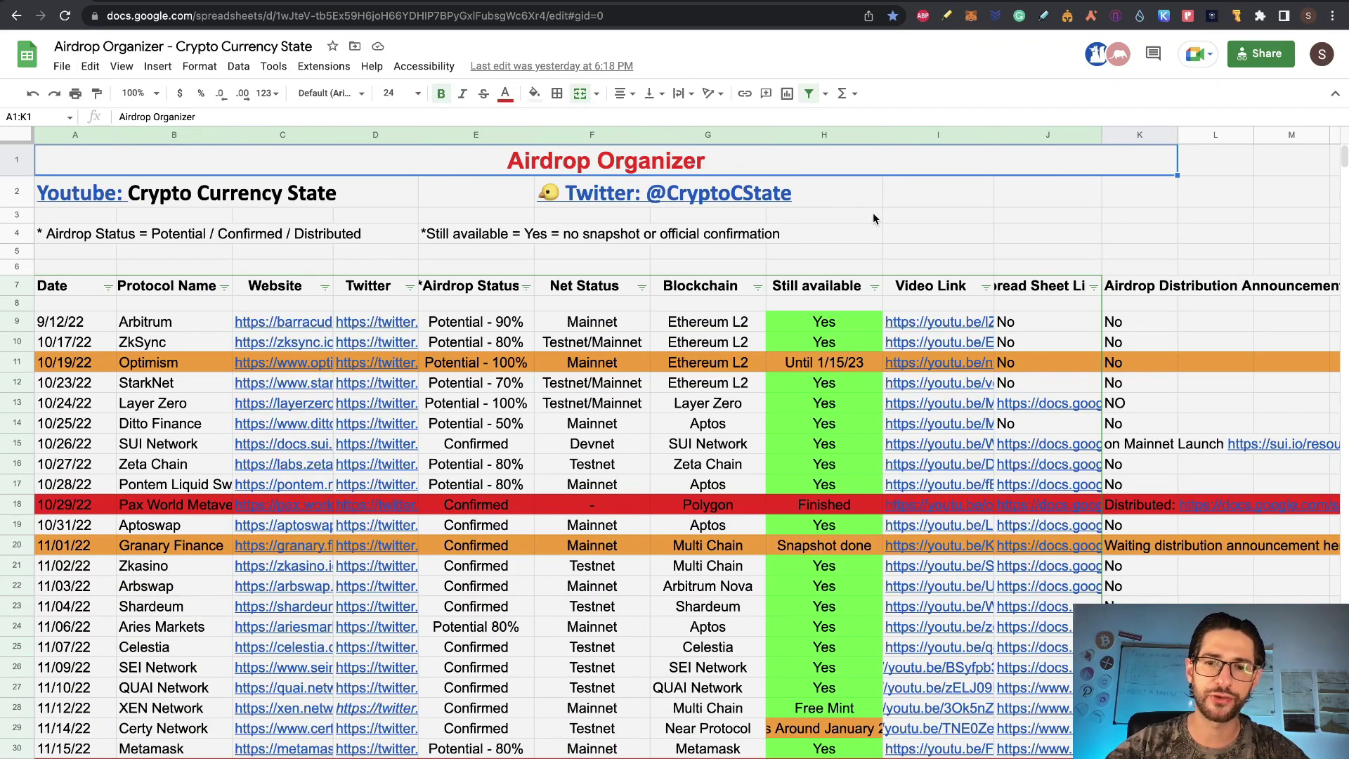
{"action": "scroll", "coordinate": [874, 218], "scroll_direction": "down", "scroll_amount": 10}
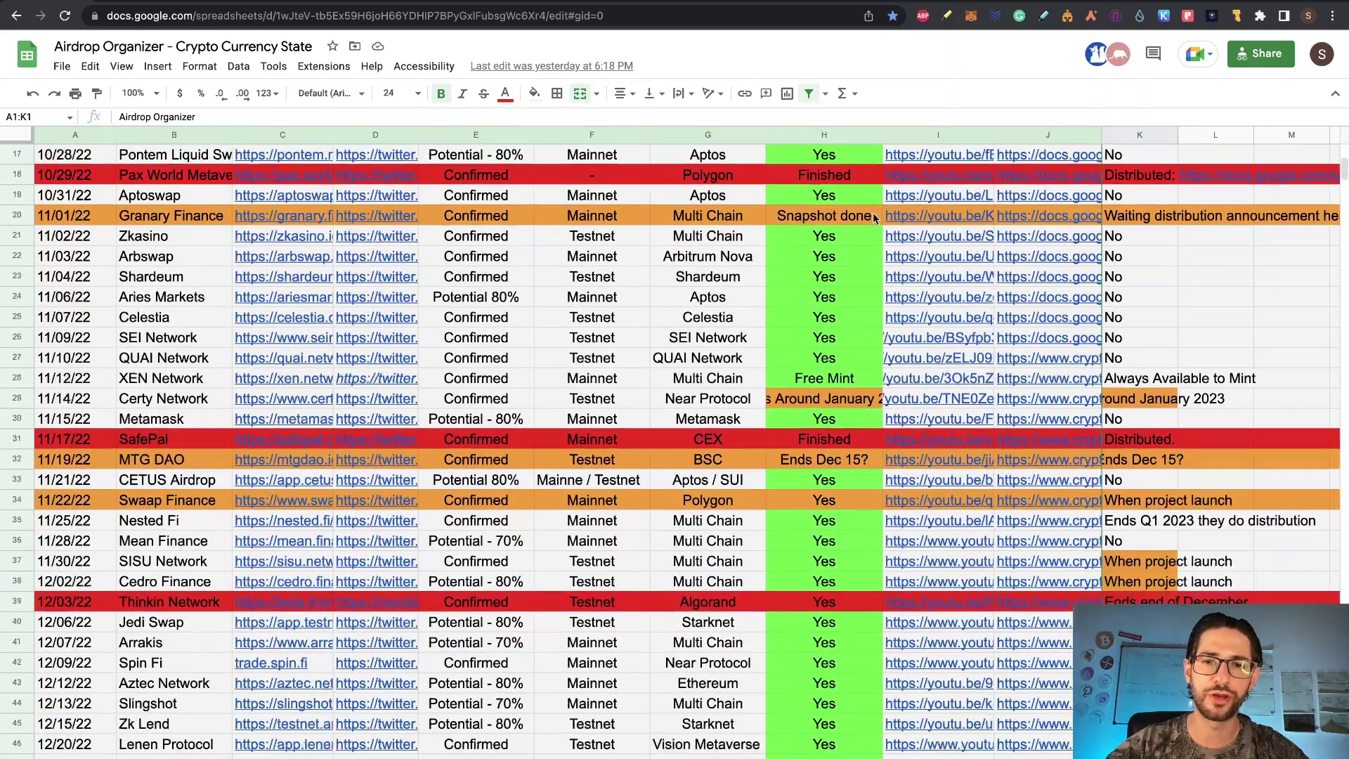
{"action": "scroll", "coordinate": [875, 218], "scroll_direction": "down", "scroll_amount": 5}
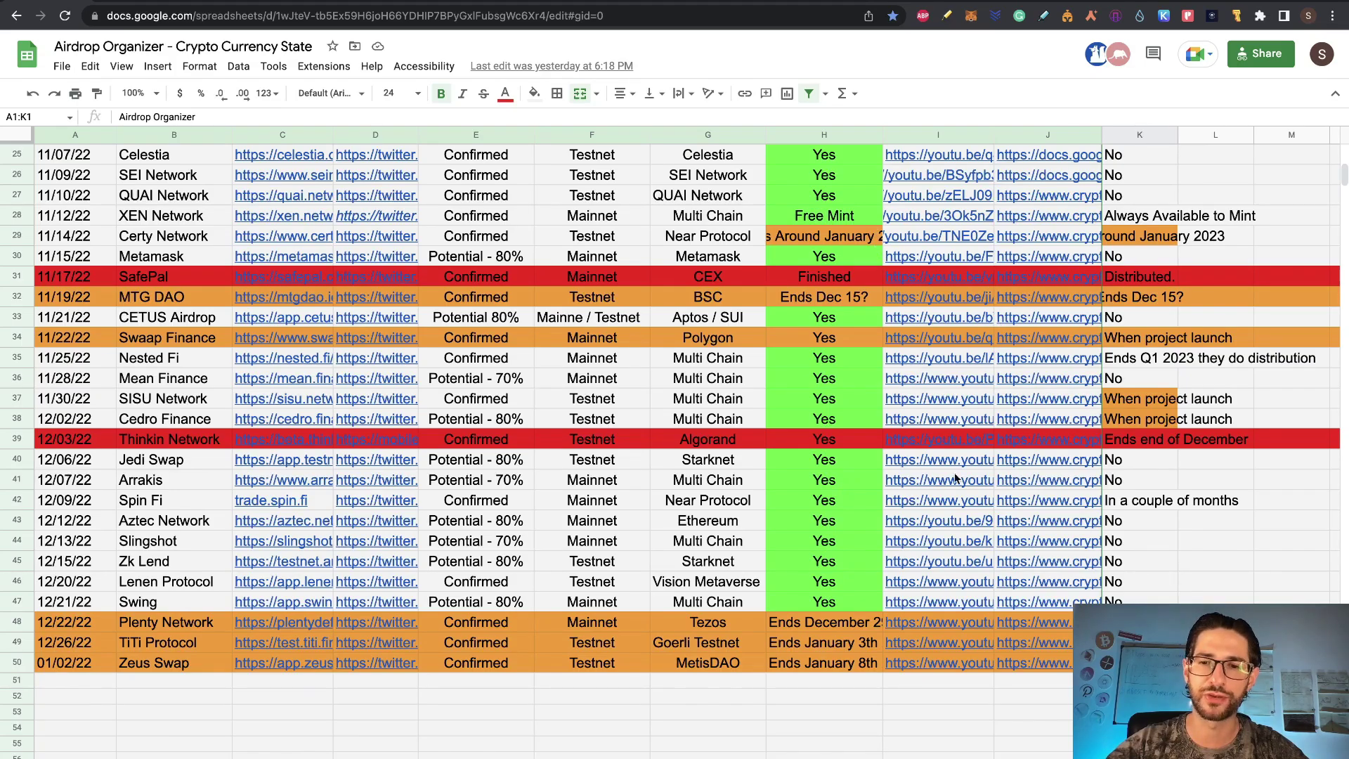
{"action": "scroll", "coordinate": [346, 485], "scroll_direction": "up", "scroll_amount": 10}
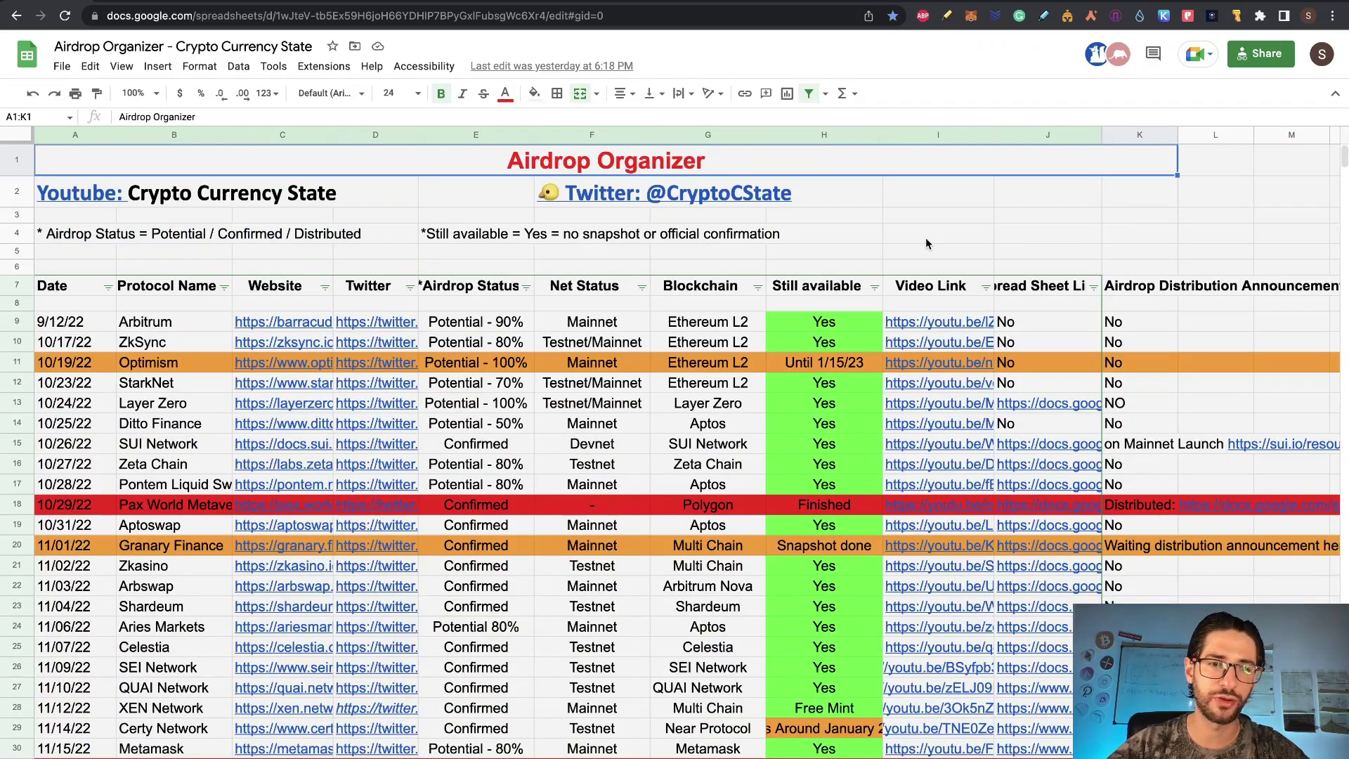
{"action": "left_click", "coordinate": [223, 2]}
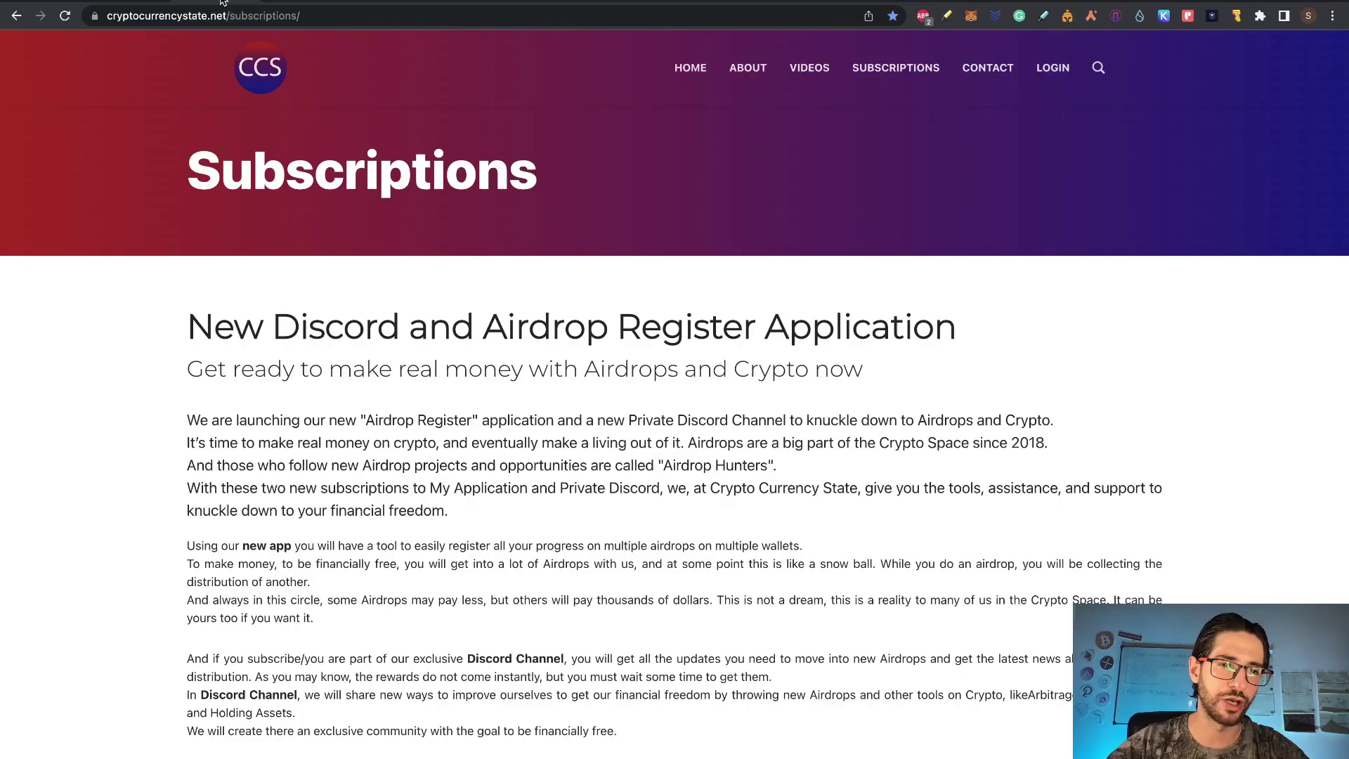
{"action": "scroll", "coordinate": [699, 395], "scroll_direction": "down", "scroll_amount": 6}
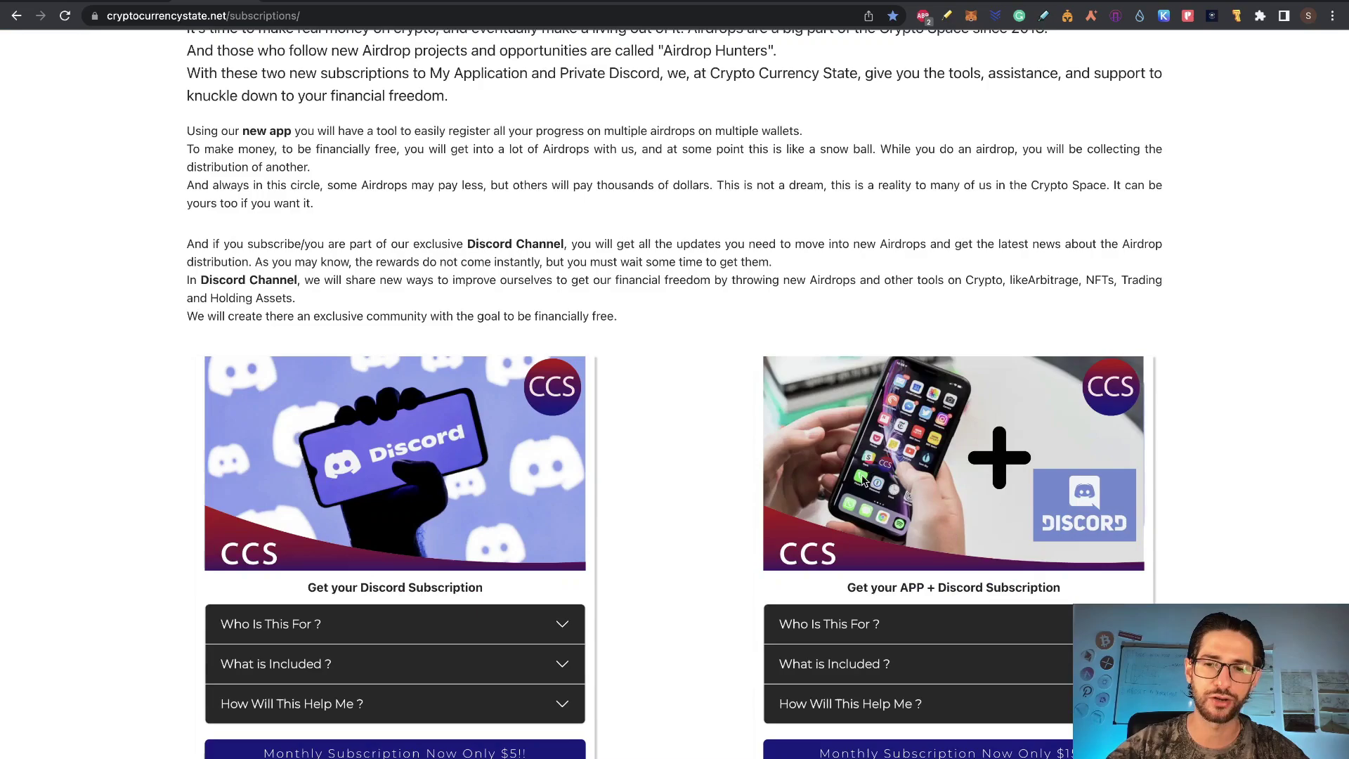
{"action": "scroll", "coordinate": [732, 508], "scroll_direction": "down", "scroll_amount": 9}
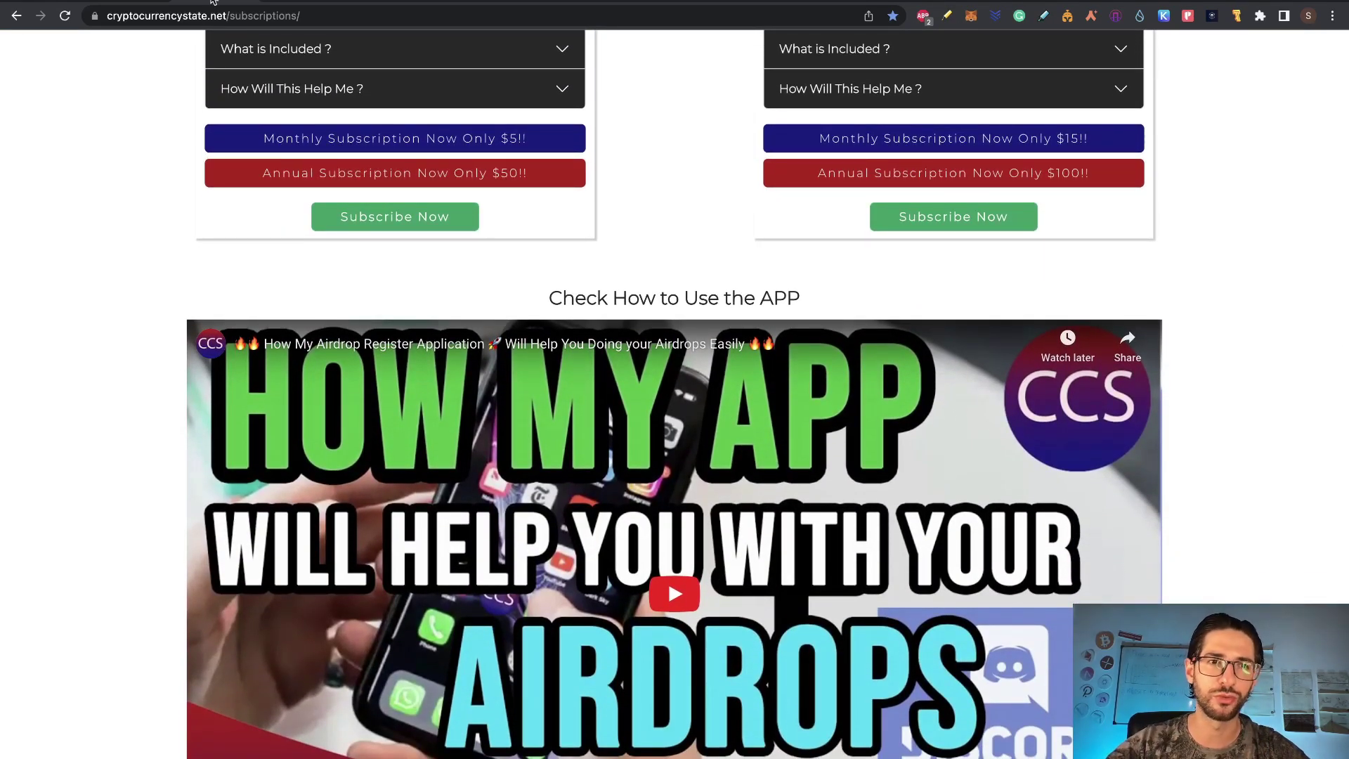
{"action": "key", "text": "ctrl+Tab"}
{"action": "key", "text": "ctrl+Tab"}
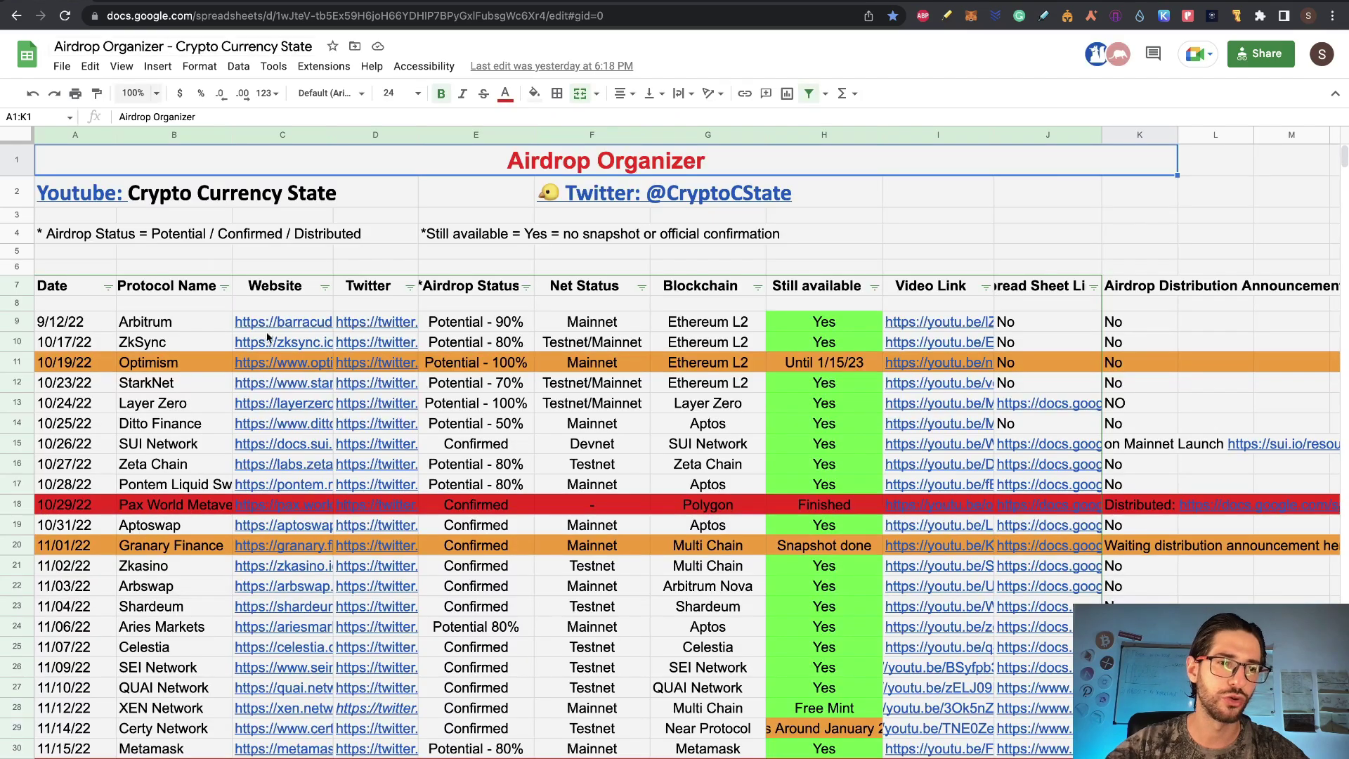
{"action": "scroll", "coordinate": [502, 297], "scroll_direction": "down", "scroll_amount": 10}
{"action": "scroll", "coordinate": [502, 297], "scroll_direction": "up", "scroll_amount": 5}
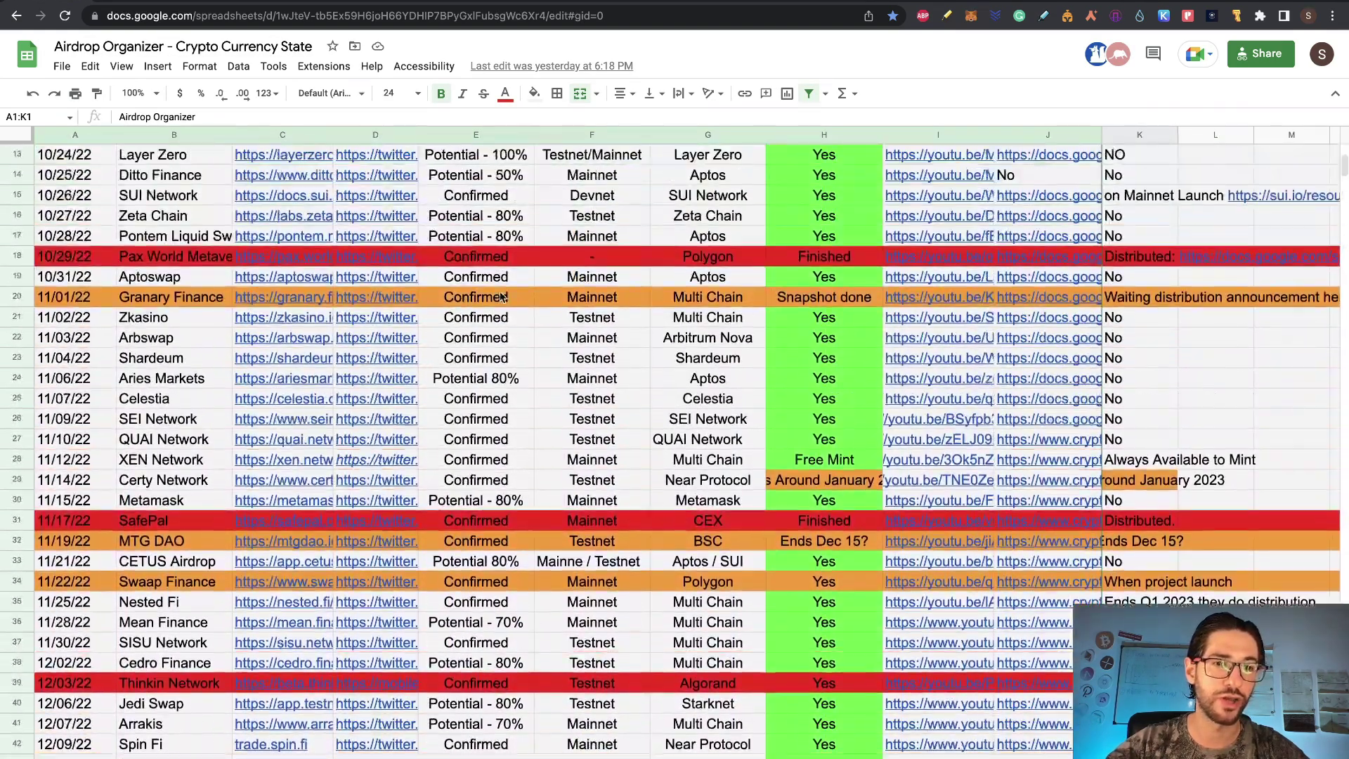
{"action": "scroll", "coordinate": [502, 298], "scroll_direction": "up", "scroll_amount": 2}
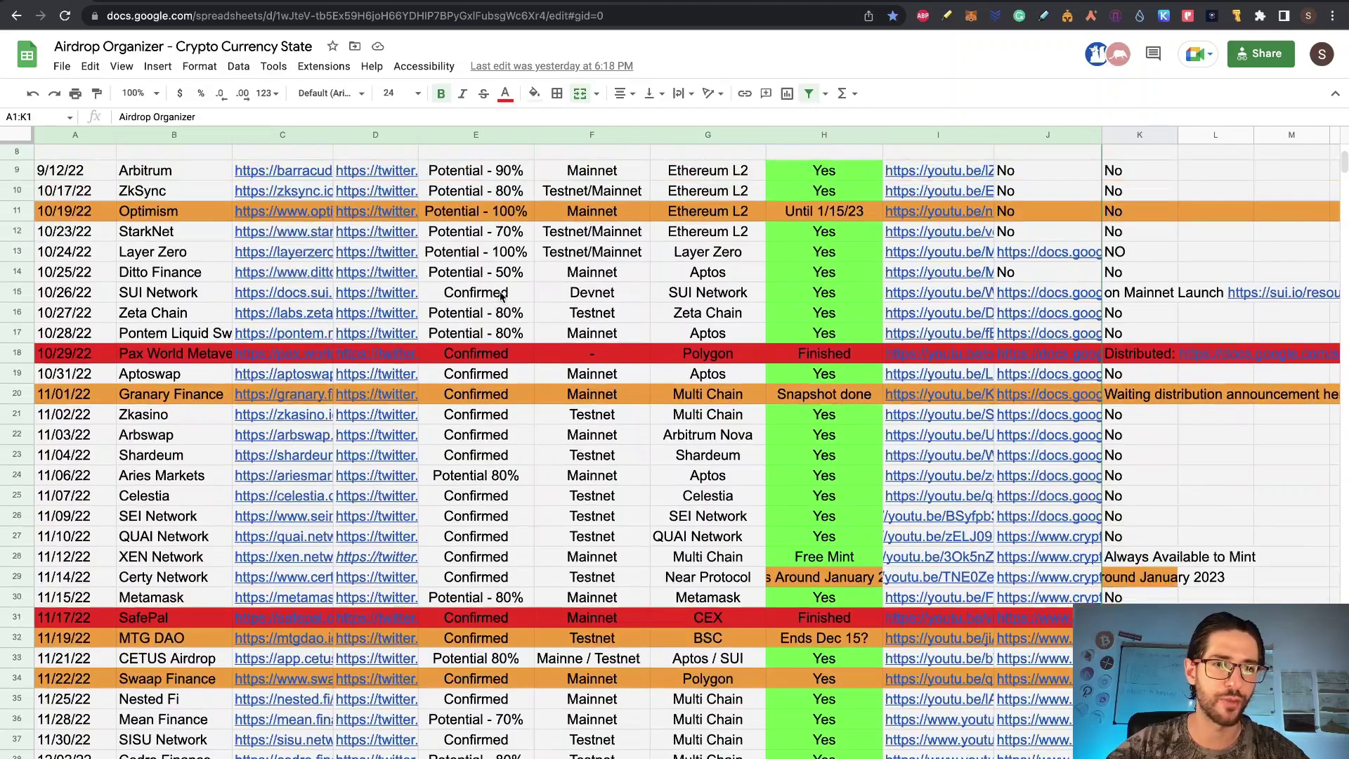
{"action": "scroll", "coordinate": [502, 298], "scroll_direction": "up", "scroll_amount": 1}
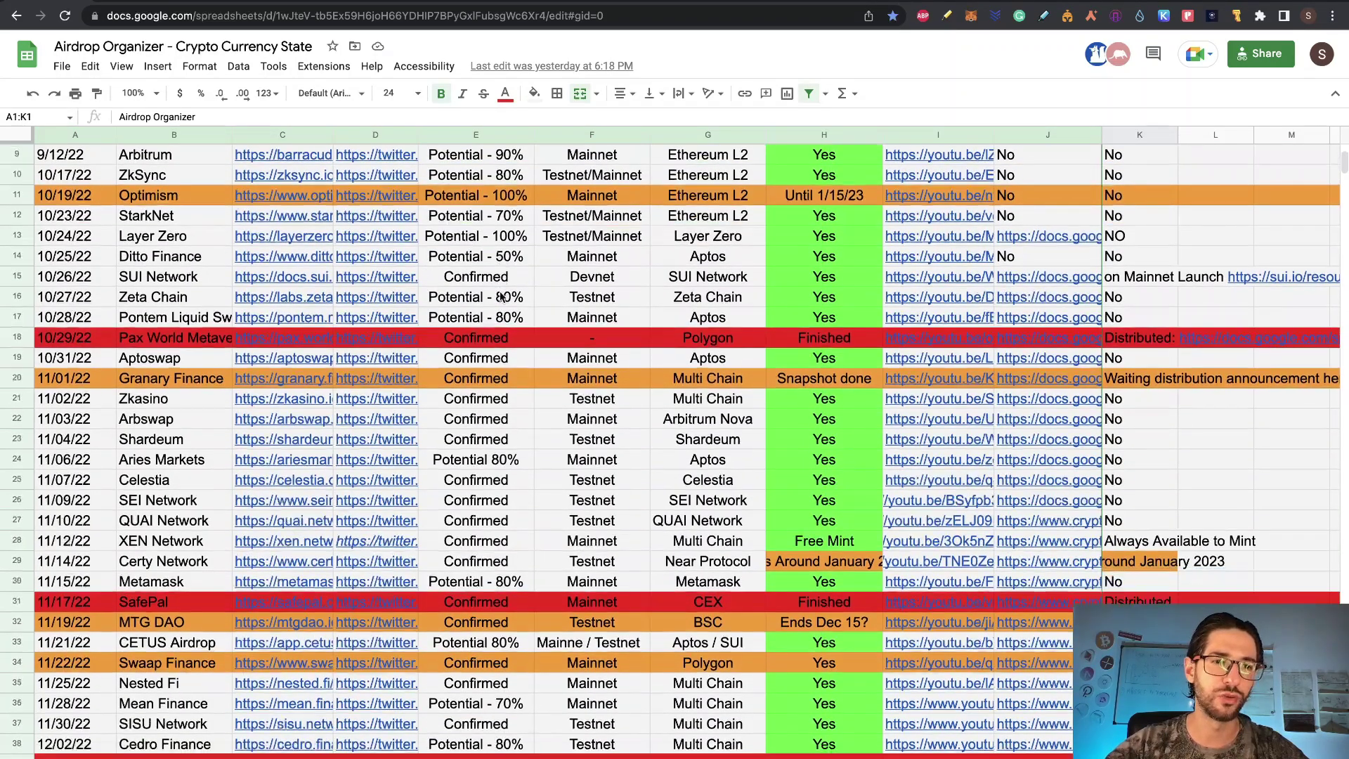
{"action": "scroll", "coordinate": [502, 297], "scroll_direction": "down", "scroll_amount": 3}
{"action": "scroll", "coordinate": [502, 297], "scroll_direction": "up", "scroll_amount": 5}
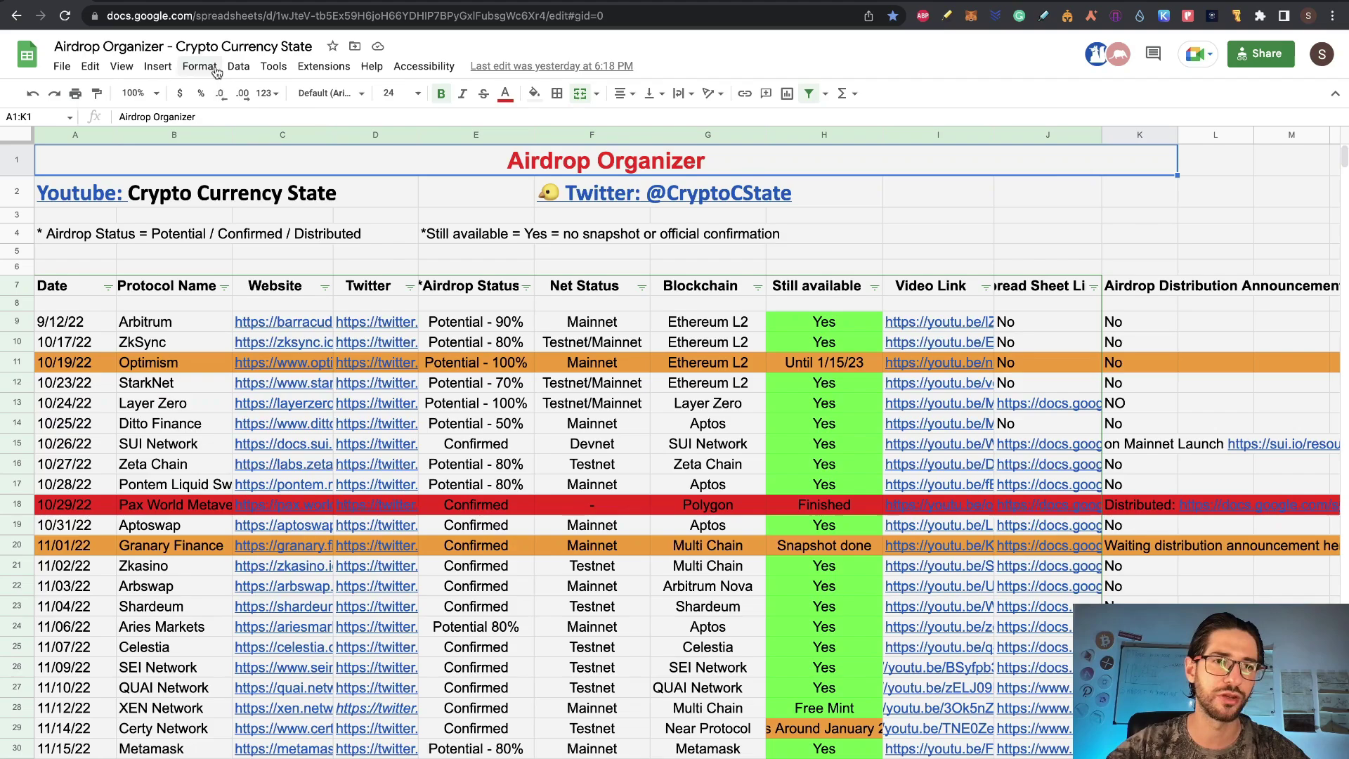
{"action": "left_click", "coordinate": [208, 5]}
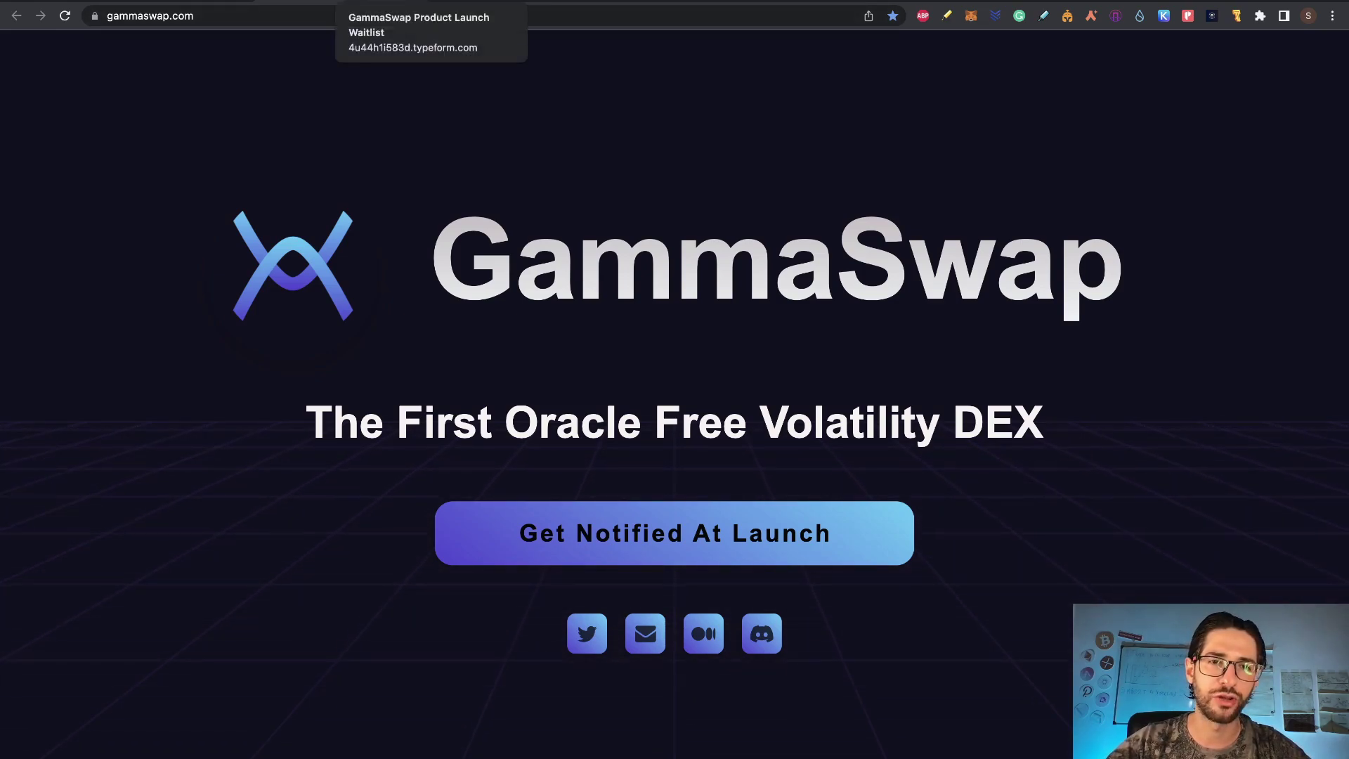
{"action": "left_click", "coordinate": [422, 2]}
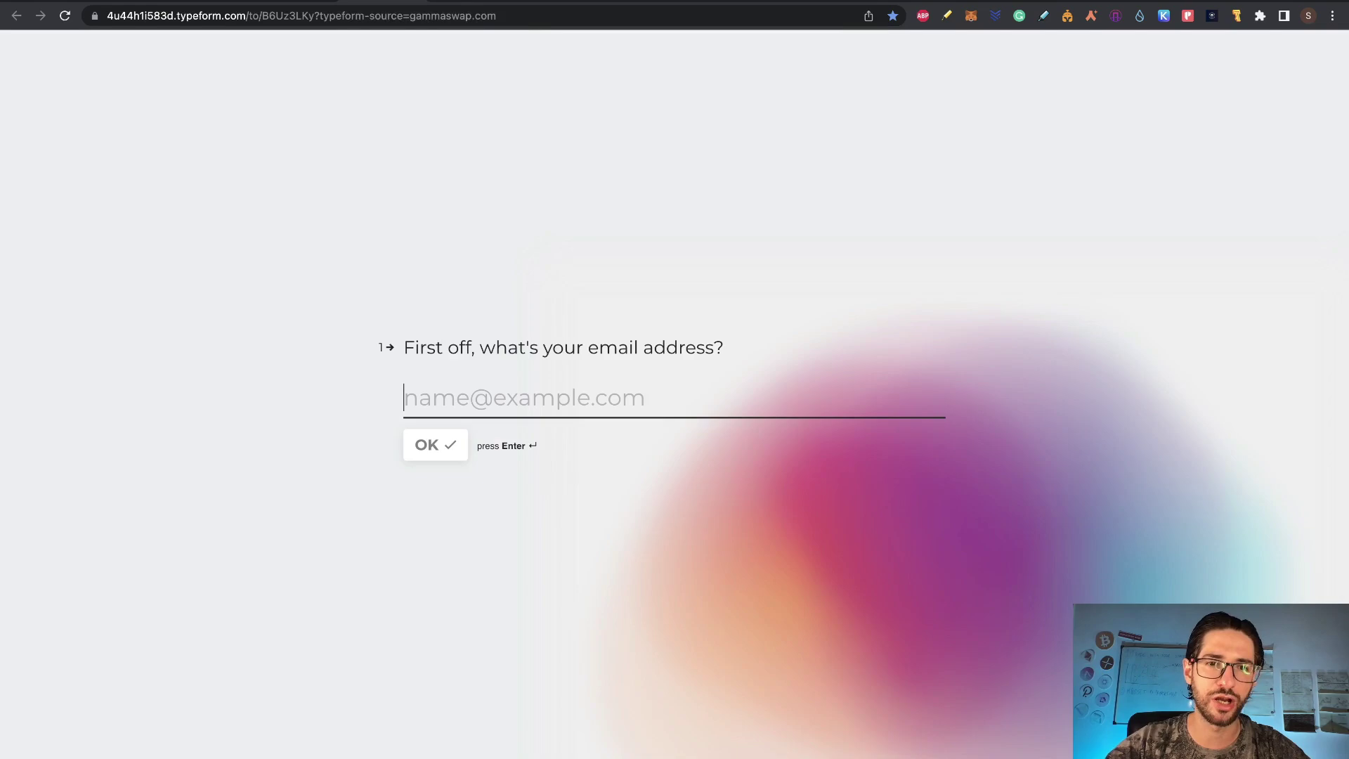
{"action": "left_click", "coordinate": [530, 2]}
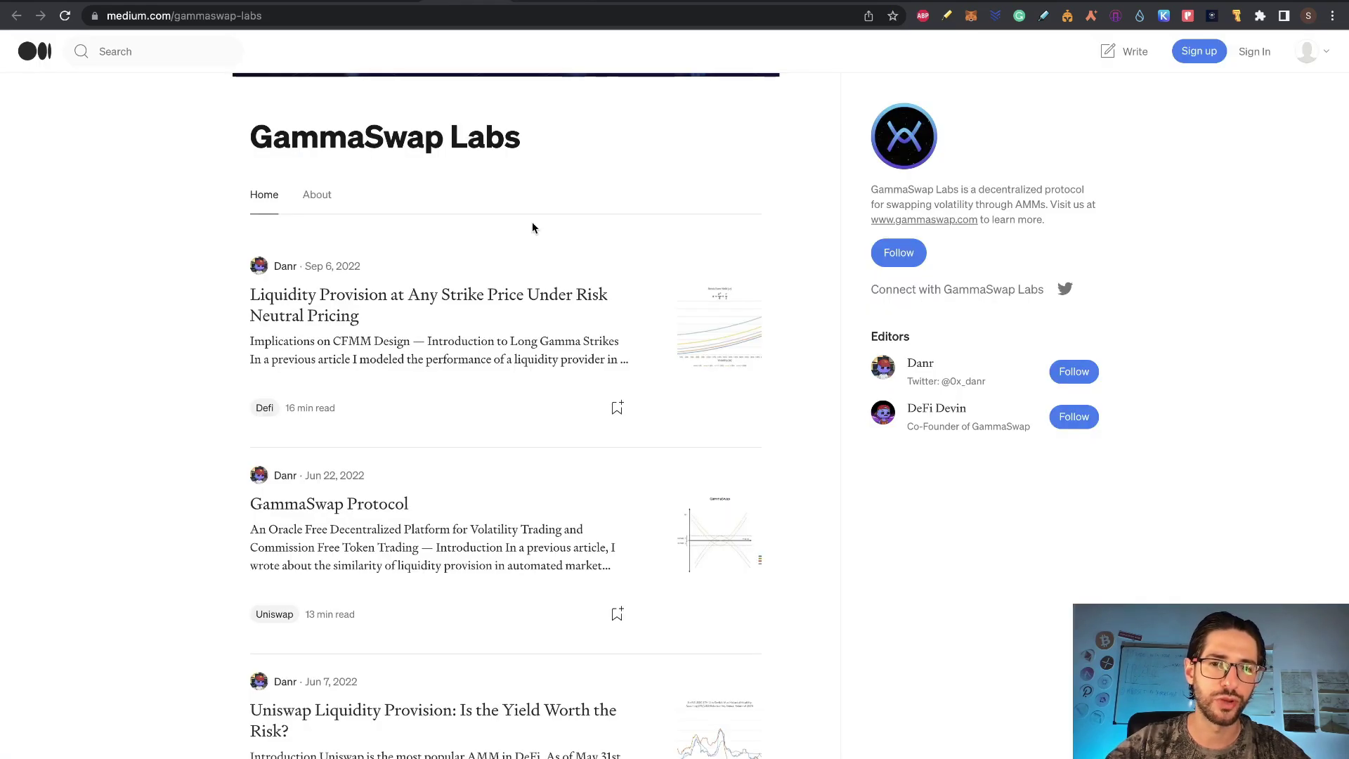
{"action": "scroll", "coordinate": [533, 222], "scroll_direction": "down", "scroll_amount": 2}
{"action": "scroll", "coordinate": [639, 270], "scroll_direction": "down", "scroll_amount": 2}
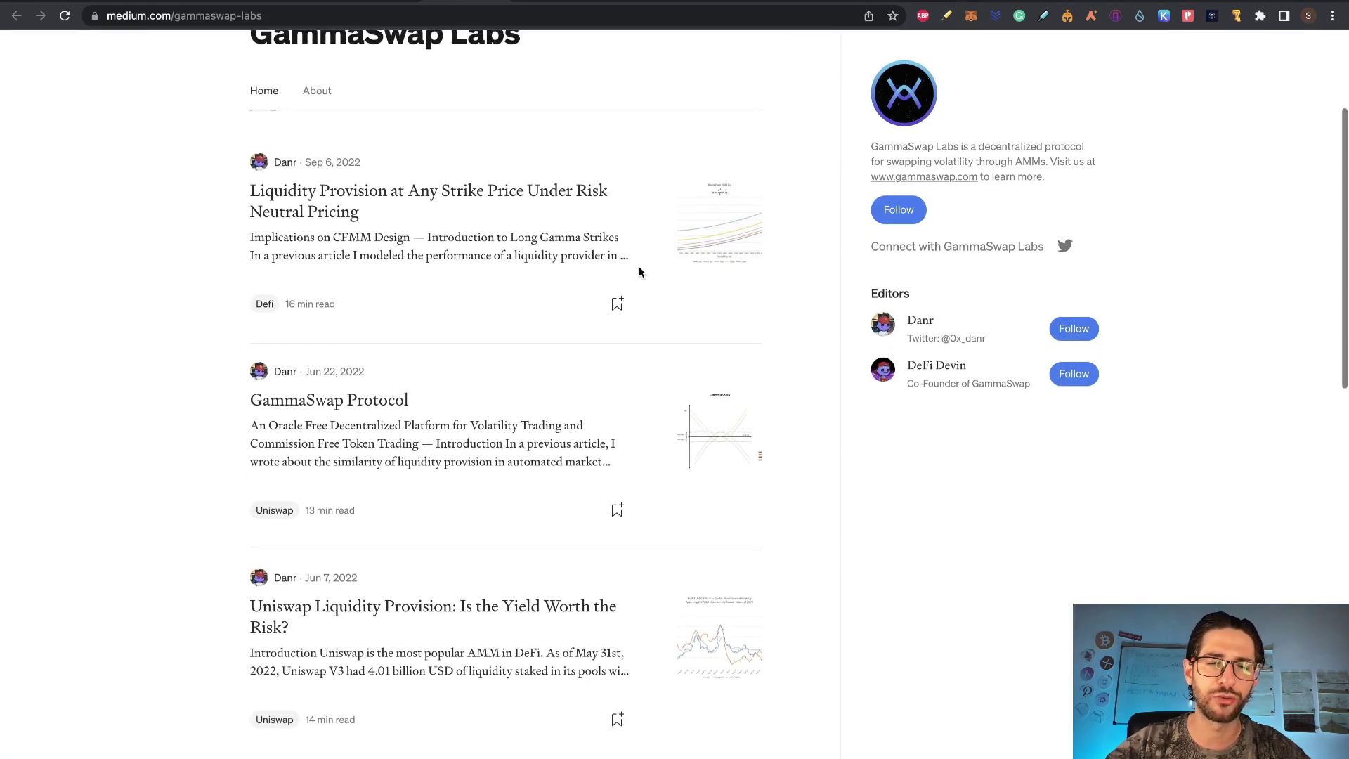
{"action": "scroll", "coordinate": [638, 272], "scroll_direction": "down", "scroll_amount": 7}
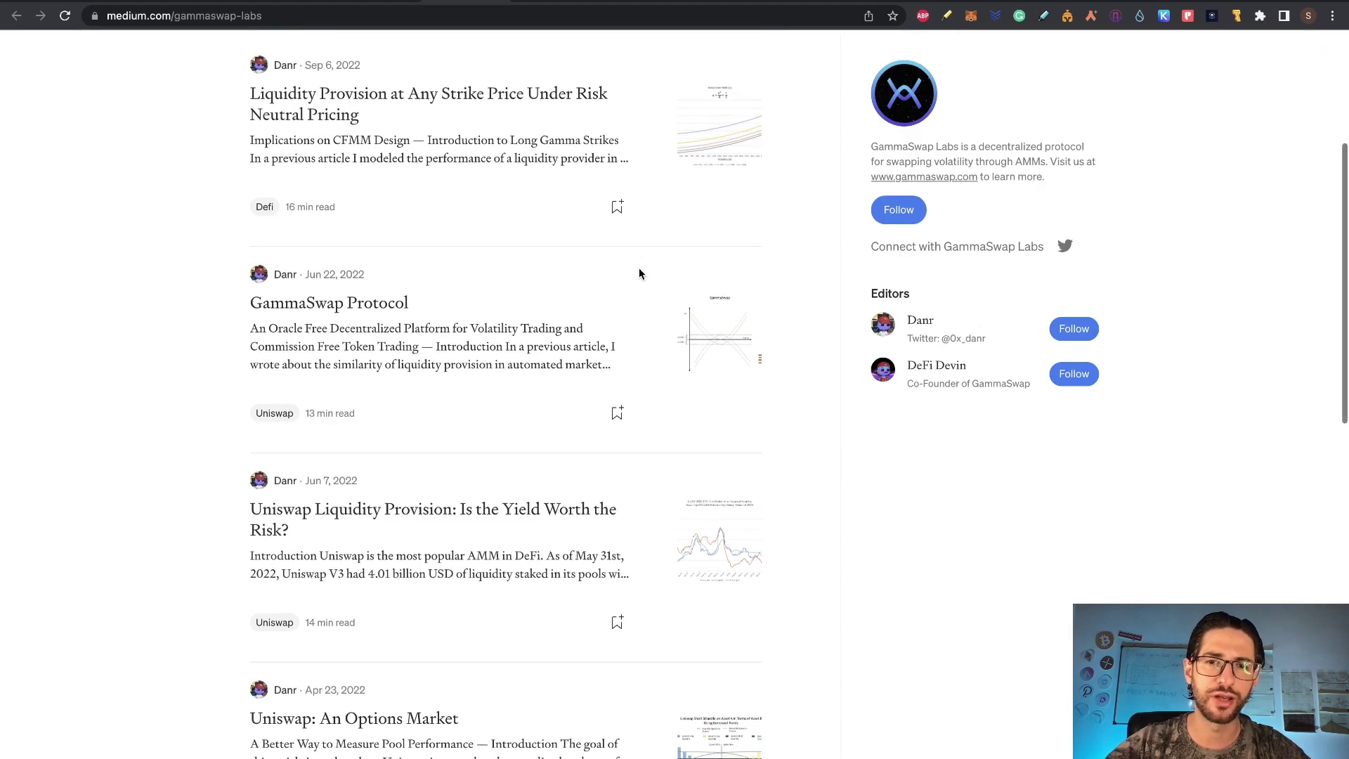
{"action": "scroll", "coordinate": [639, 272], "scroll_direction": "down", "scroll_amount": 6}
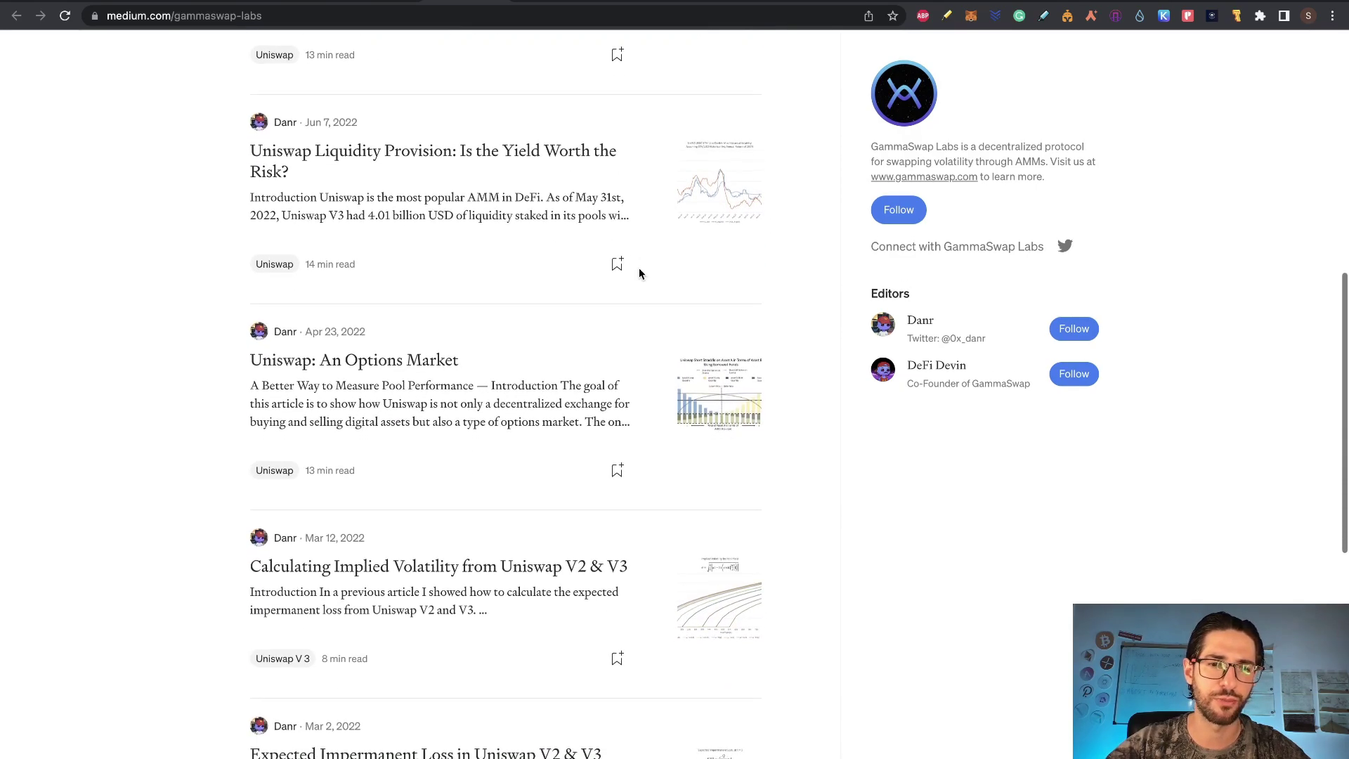
{"action": "scroll", "coordinate": [630, 243], "scroll_direction": "up", "scroll_amount": 4}
{"action": "scroll", "coordinate": [630, 226], "scroll_direction": "up", "scroll_amount": 12}
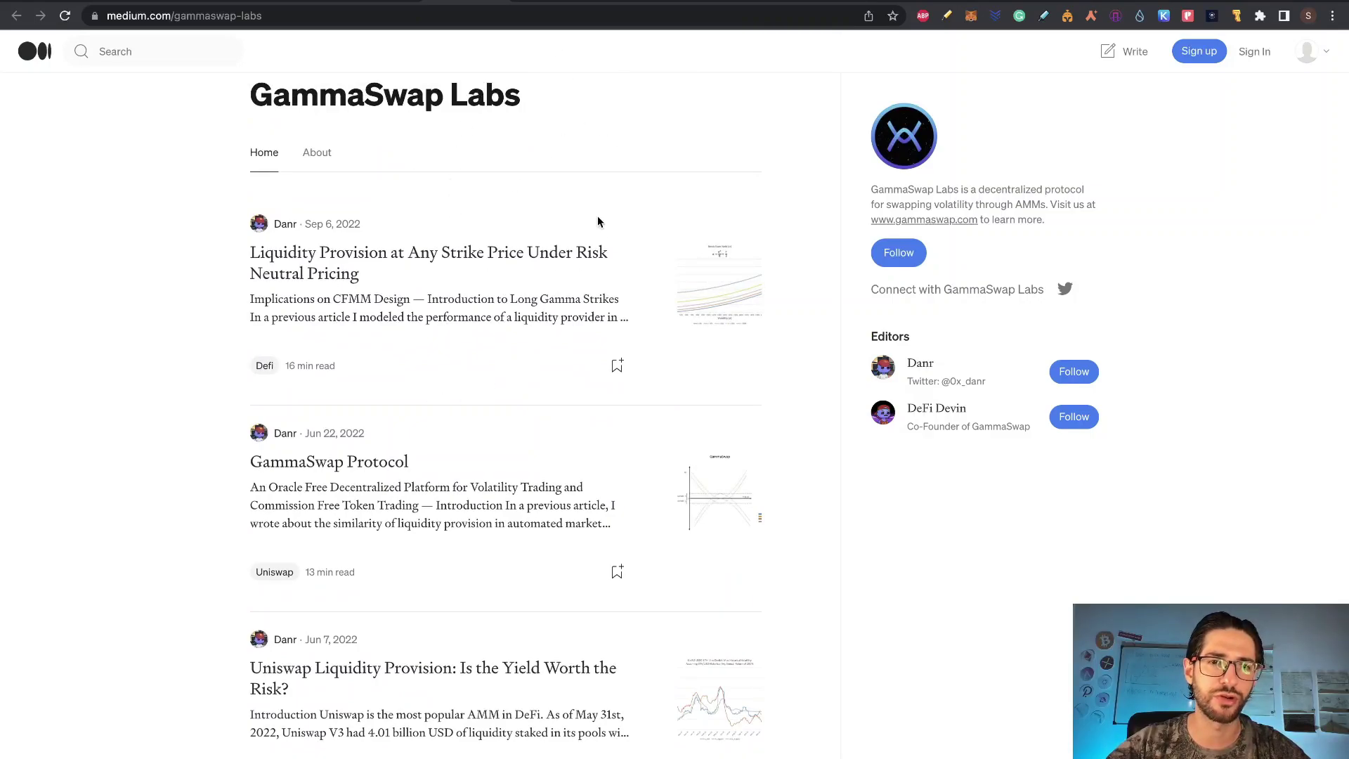
{"action": "left_click", "coordinate": [545, 2]}
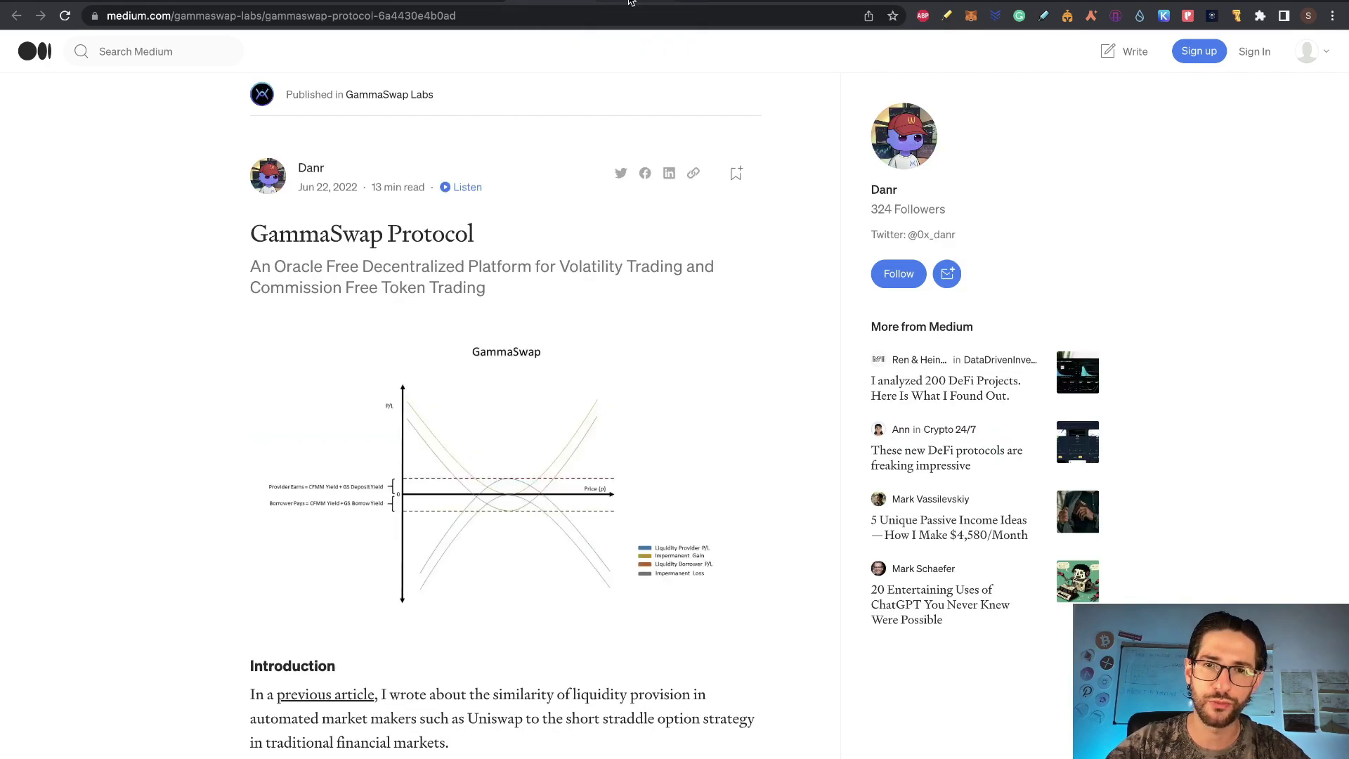
{"action": "left_click", "coordinate": [630, 2]}
{"action": "scroll", "coordinate": [528, 141], "scroll_direction": "up", "scroll_amount": 3}
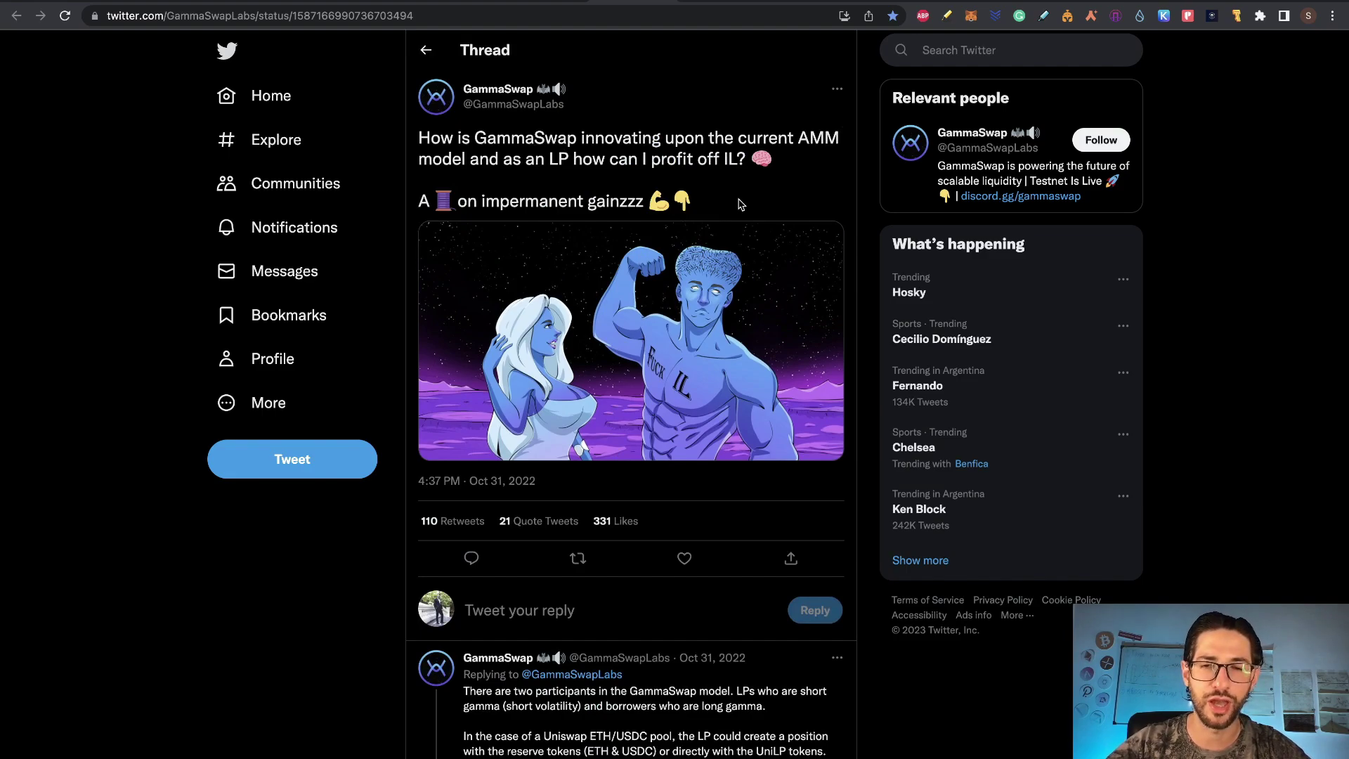
{"action": "scroll", "coordinate": [740, 203], "scroll_direction": "down", "scroll_amount": 5}
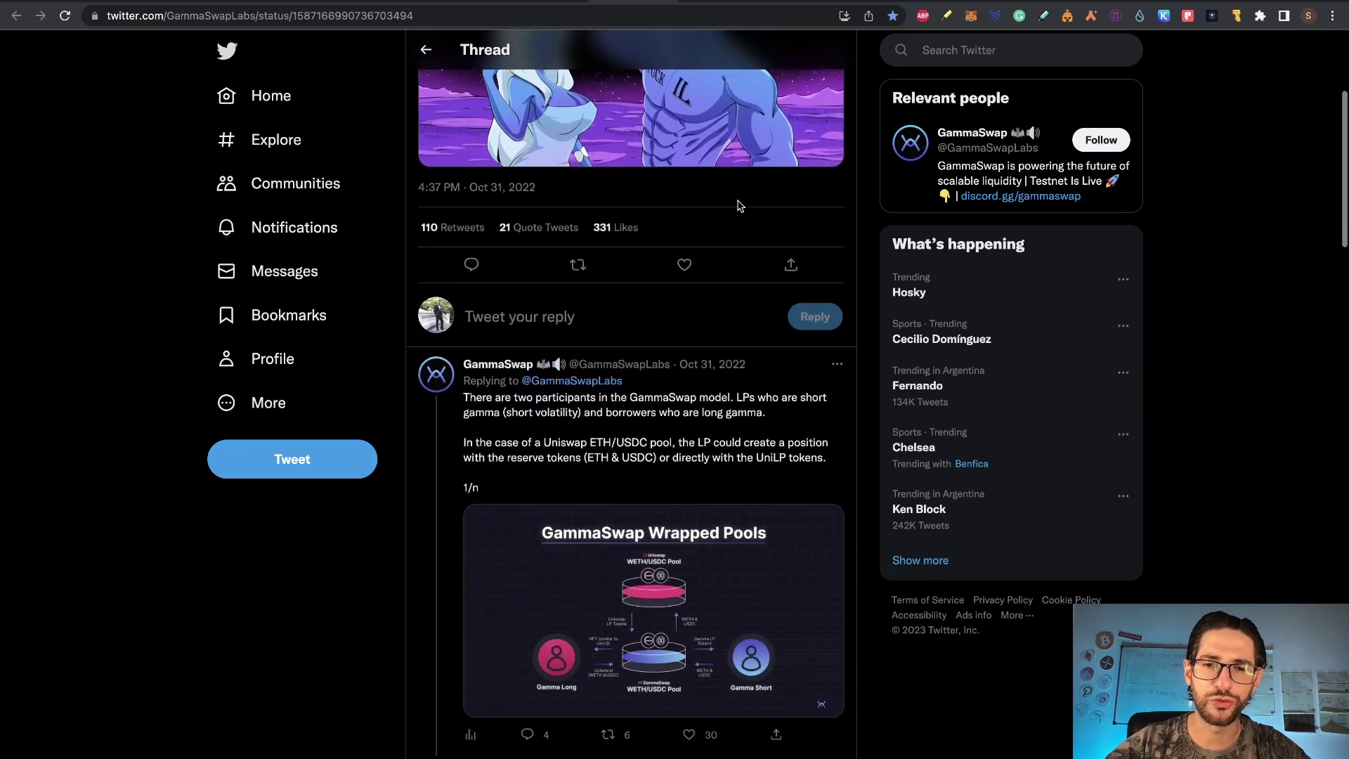
{"action": "scroll", "coordinate": [720, 284], "scroll_direction": "down", "scroll_amount": 2}
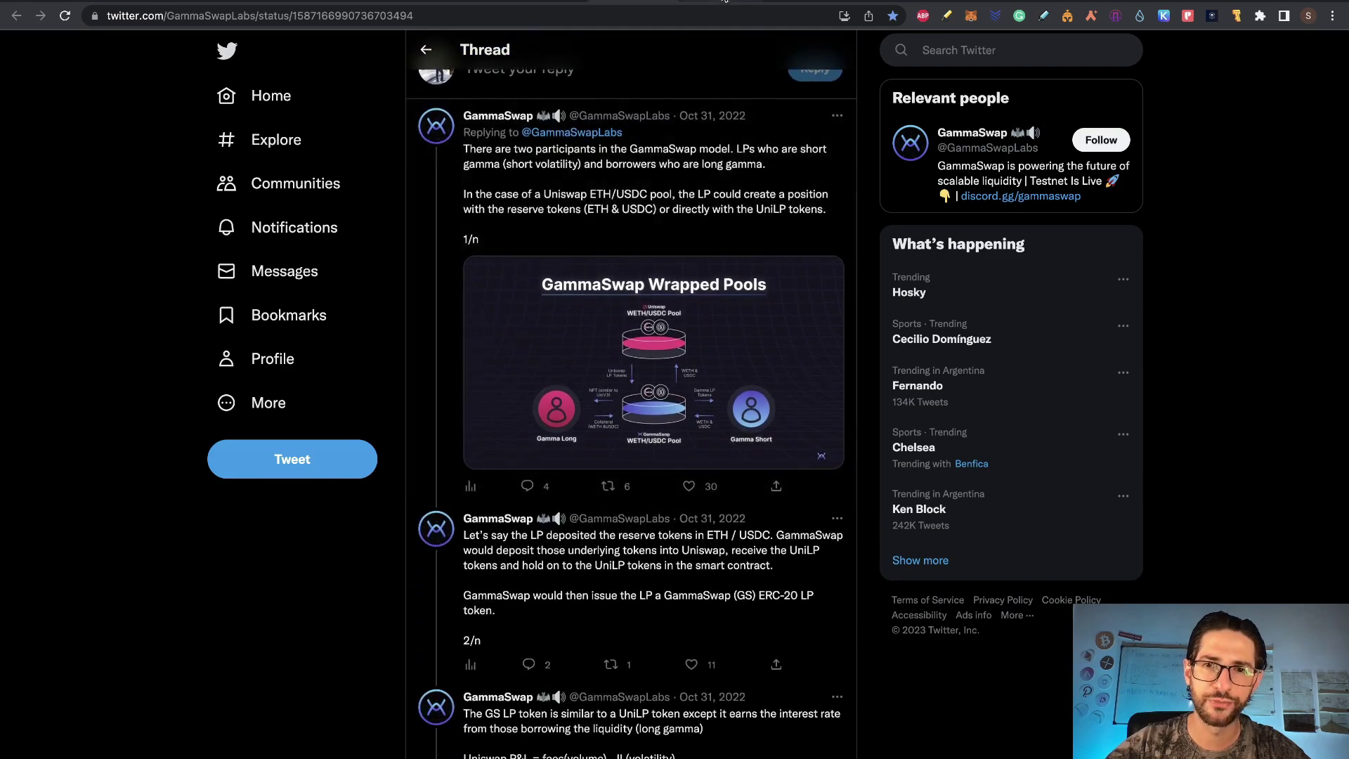
{"action": "left_click", "coordinate": [725, 1]}
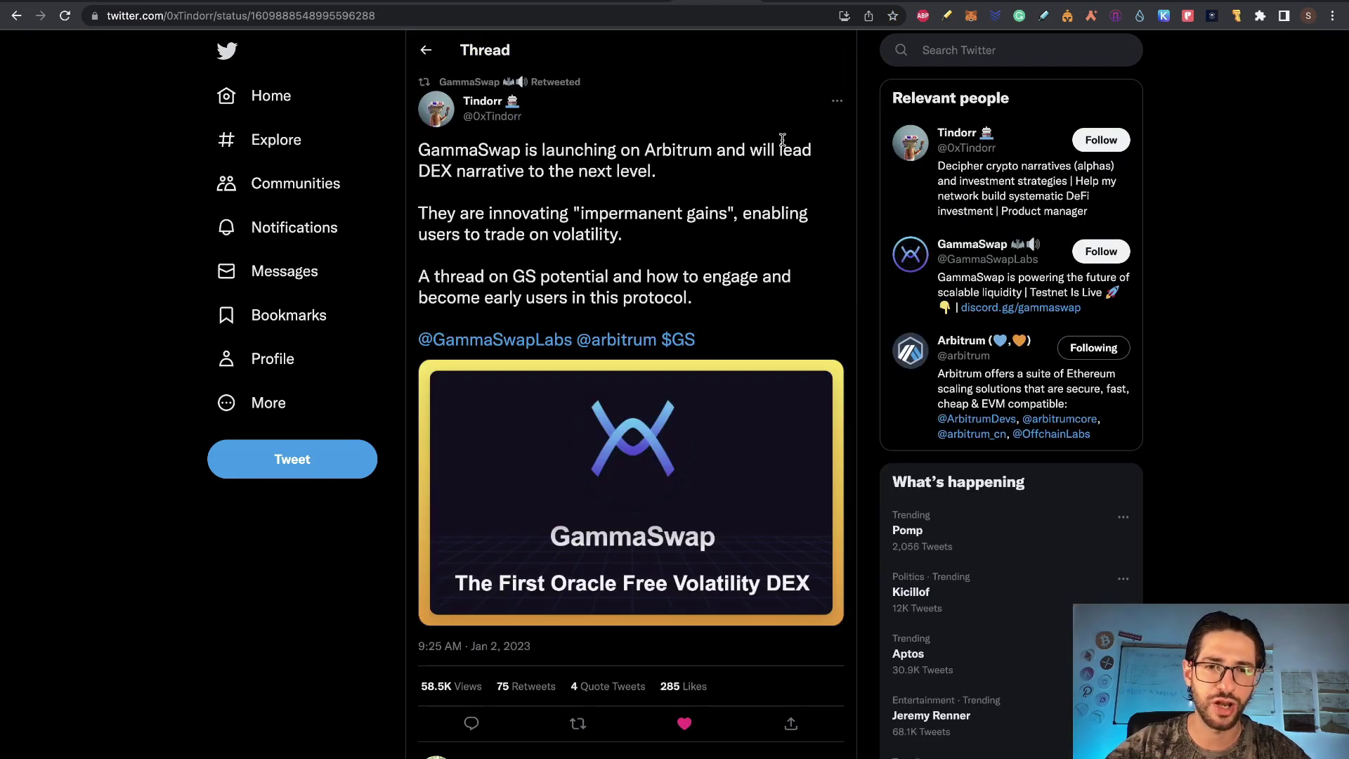
{"action": "scroll", "coordinate": [798, 249], "scroll_direction": "down", "scroll_amount": 1}
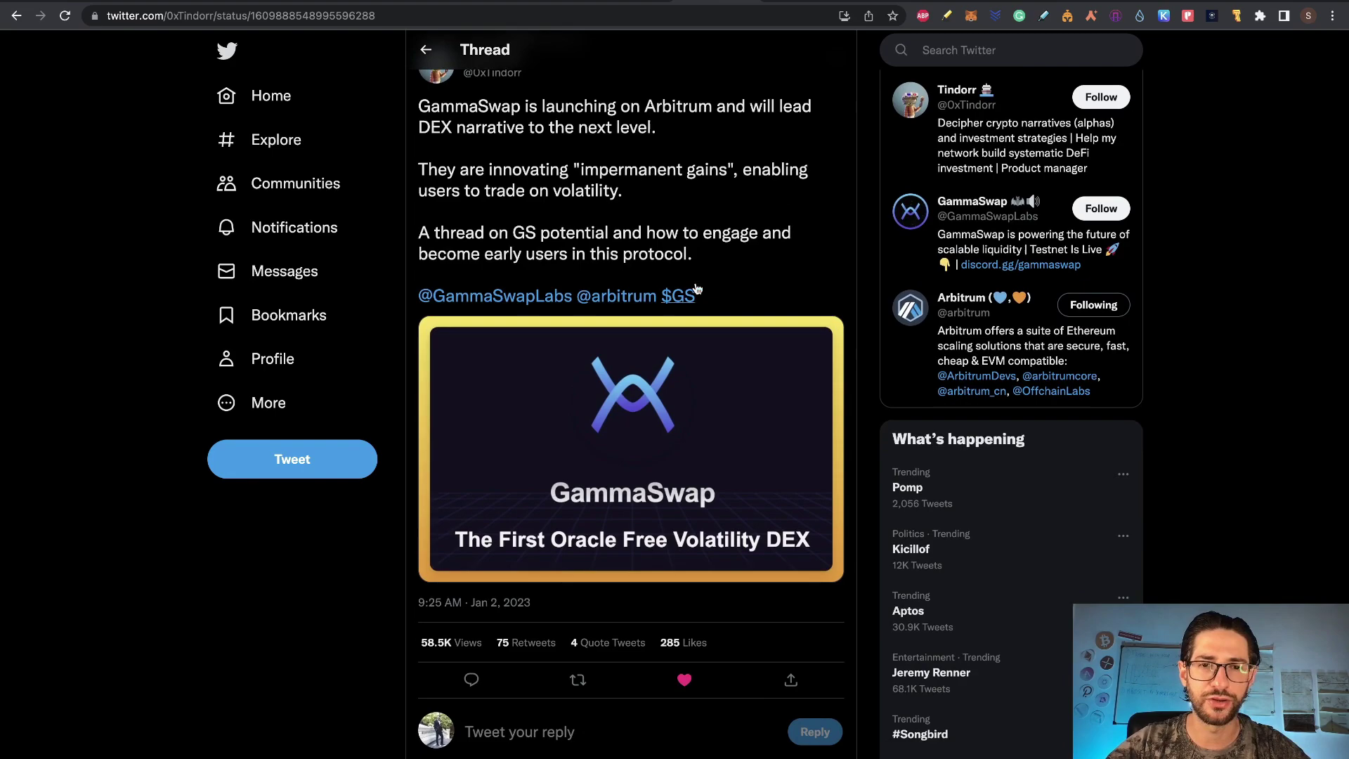
{"action": "scroll", "coordinate": [729, 241], "scroll_direction": "down", "scroll_amount": 7}
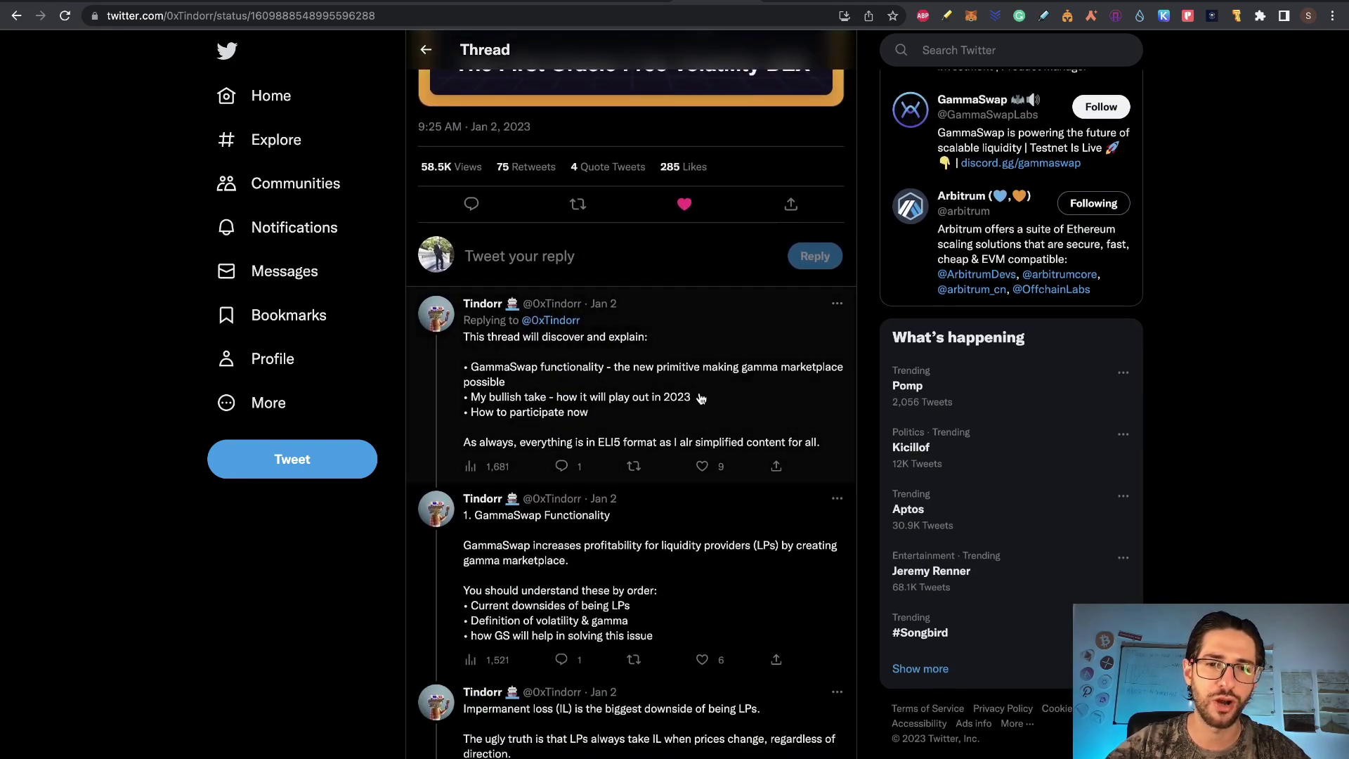
{"action": "scroll", "coordinate": [701, 398], "scroll_direction": "down", "scroll_amount": 5}
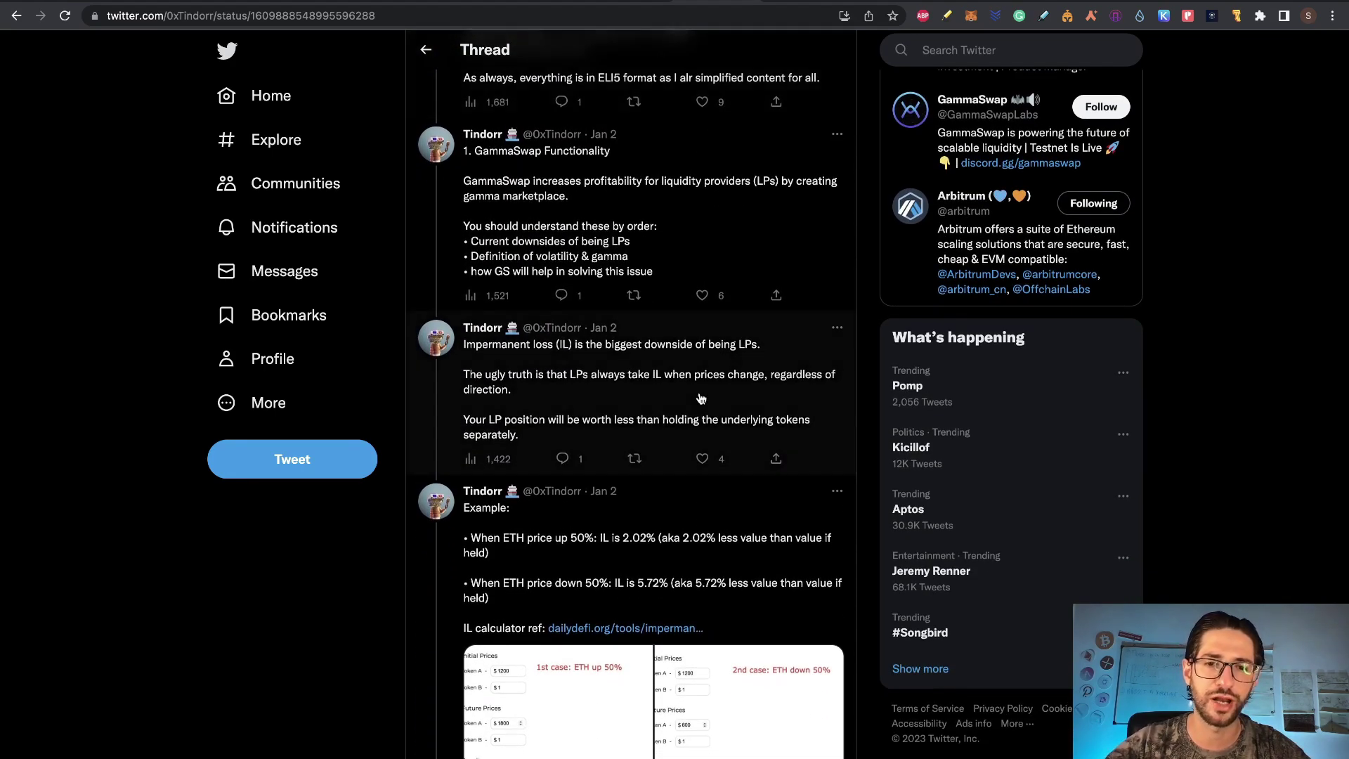
{"action": "scroll", "coordinate": [700, 399], "scroll_direction": "down", "scroll_amount": 5}
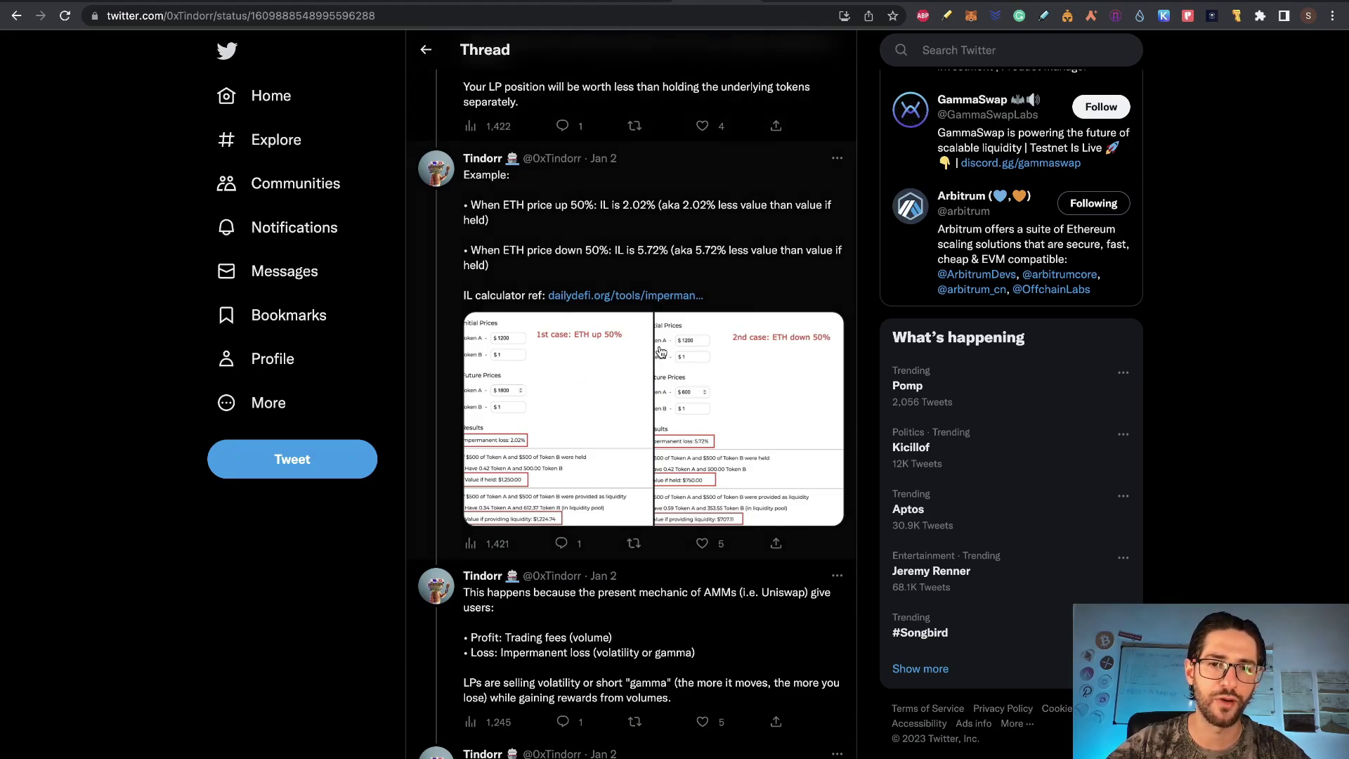
{"action": "scroll", "coordinate": [646, 255], "scroll_direction": "up", "scroll_amount": 12}
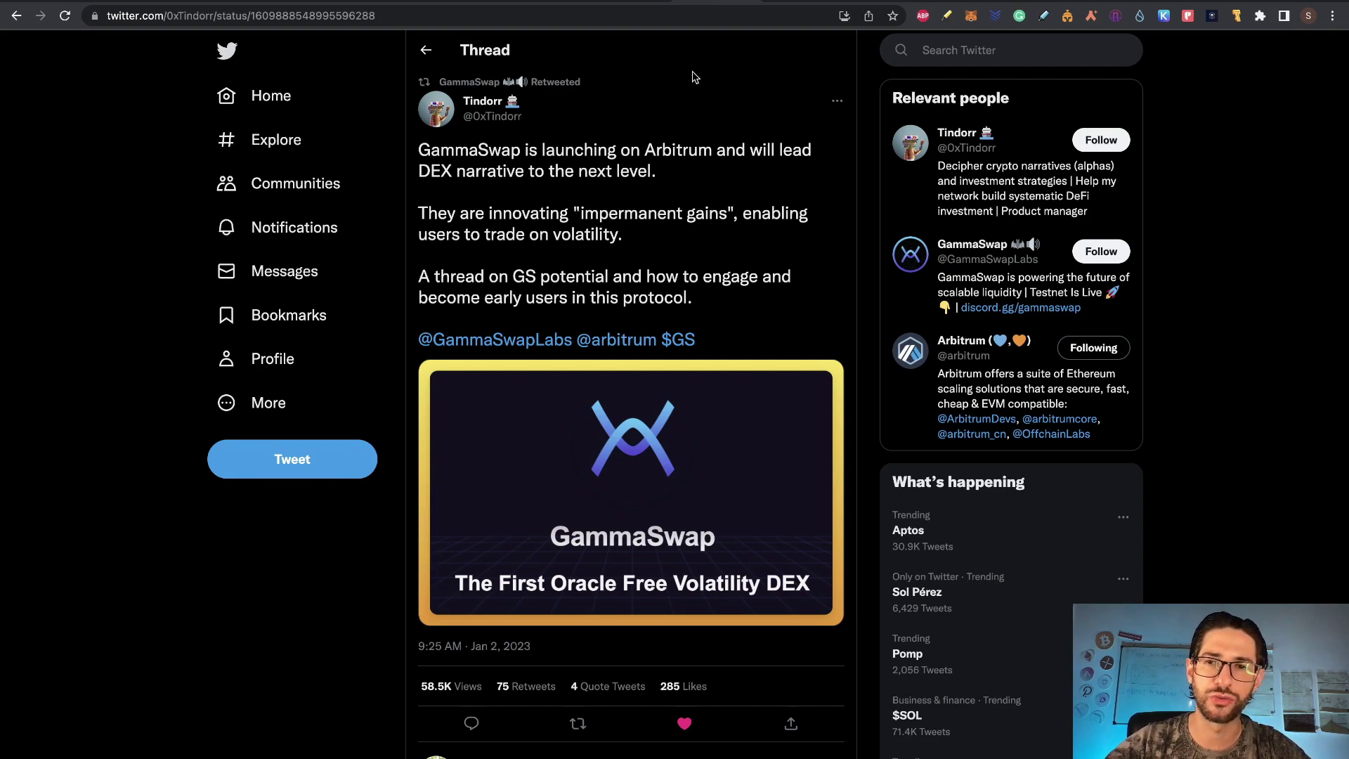
{"action": "left_click", "coordinate": [801, 2]}
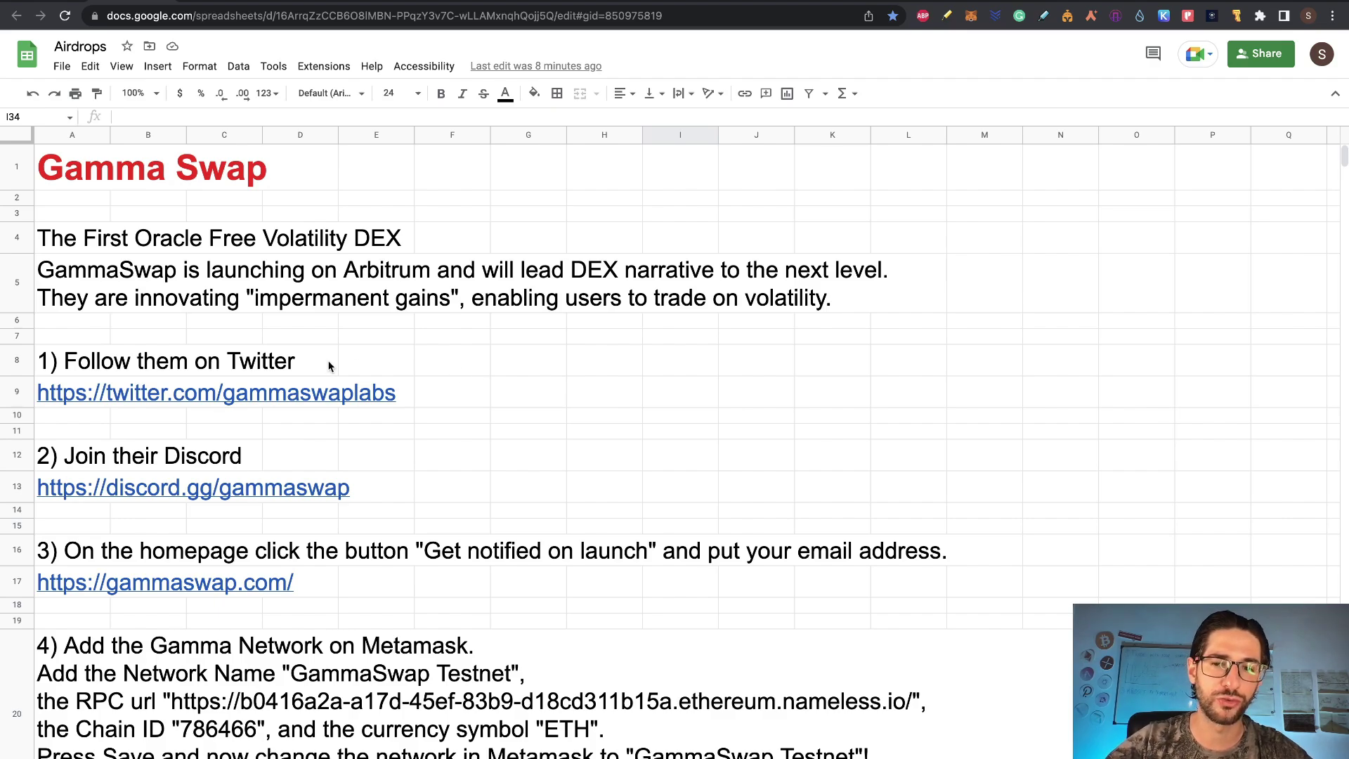
{"action": "scroll", "coordinate": [492, 371], "scroll_direction": "down", "scroll_amount": 1}
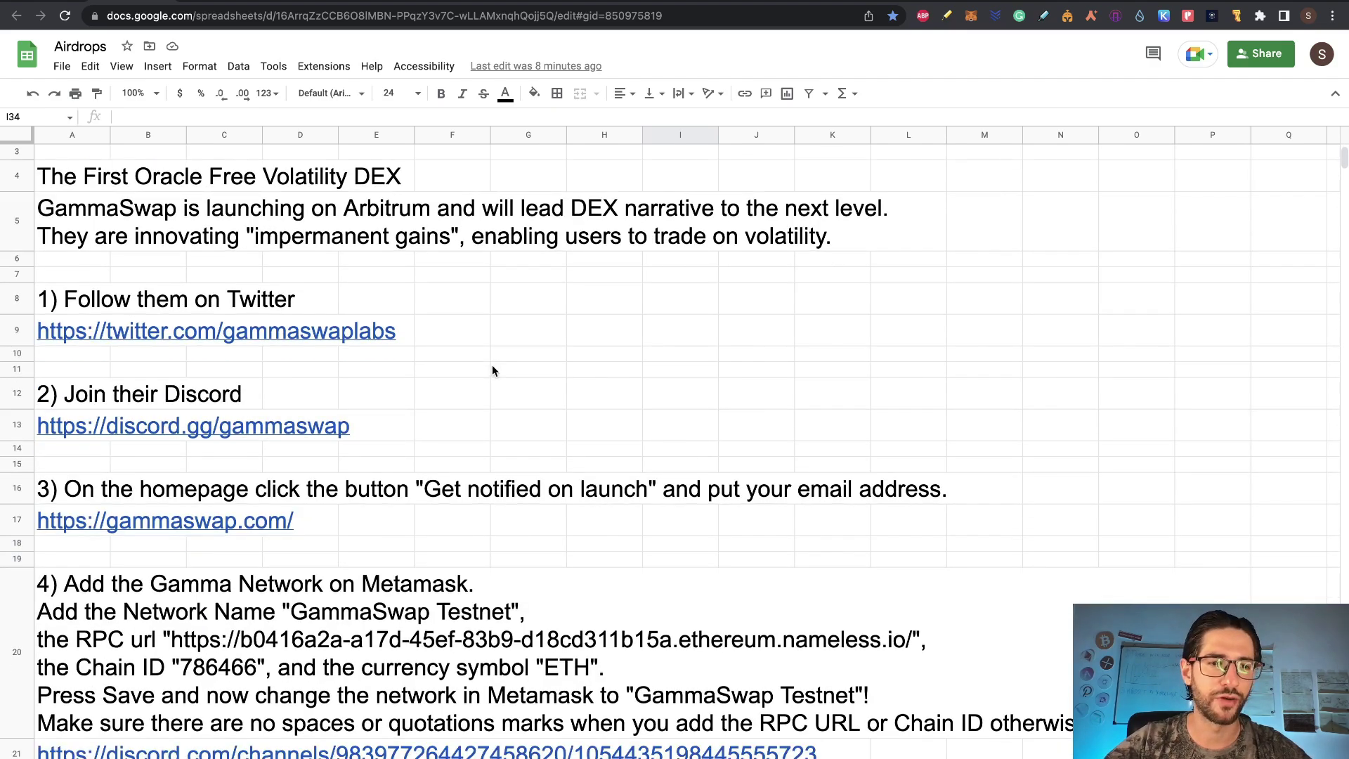
{"action": "scroll", "coordinate": [492, 371], "scroll_direction": "up", "scroll_amount": 1}
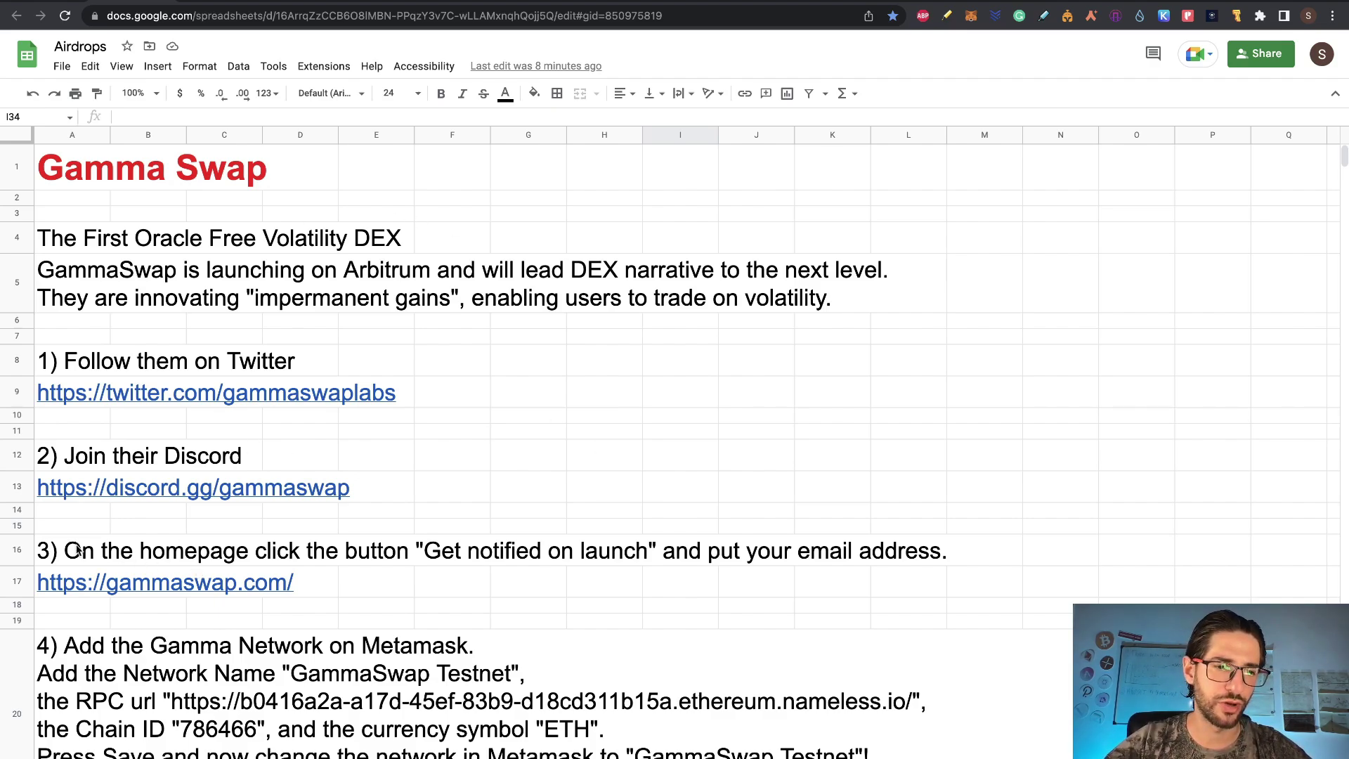
{"action": "left_click", "coordinate": [300, 2]}
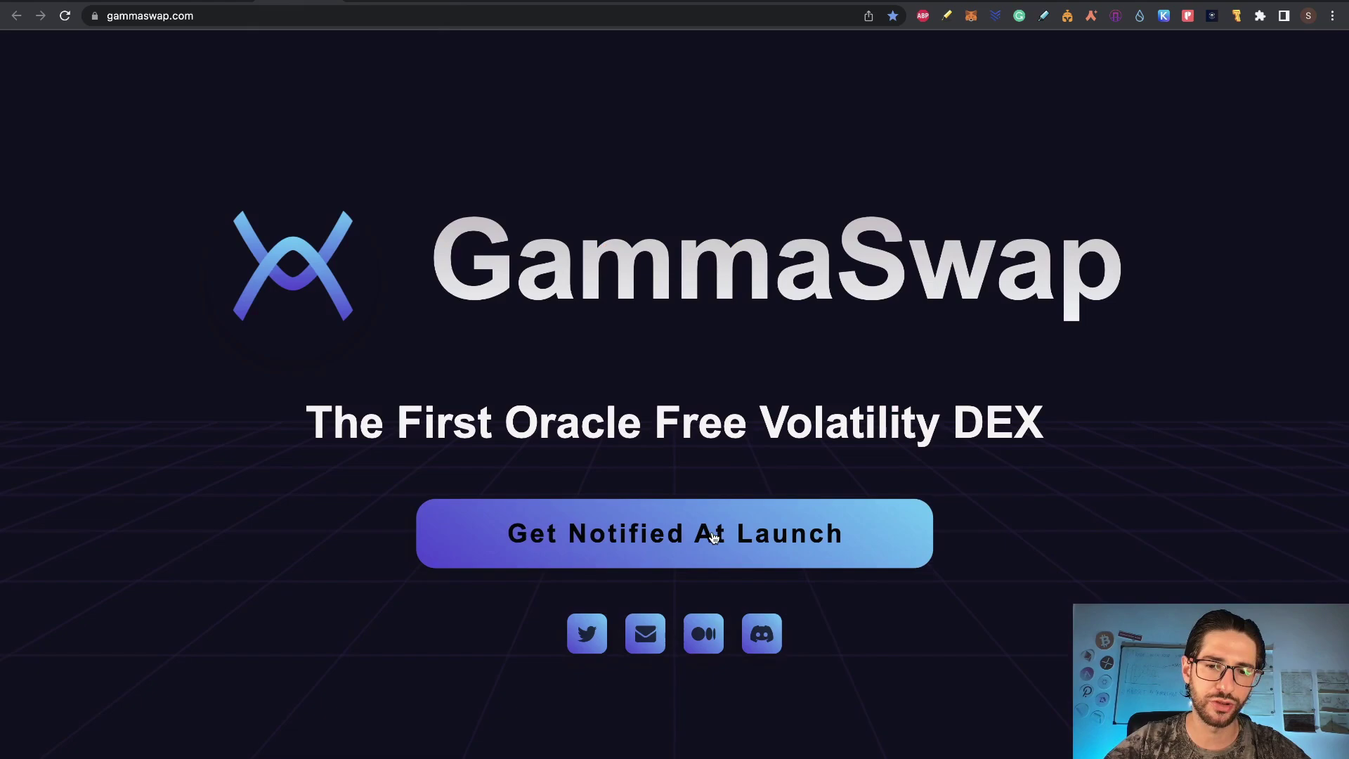
{"action": "left_click", "coordinate": [374, 3]}
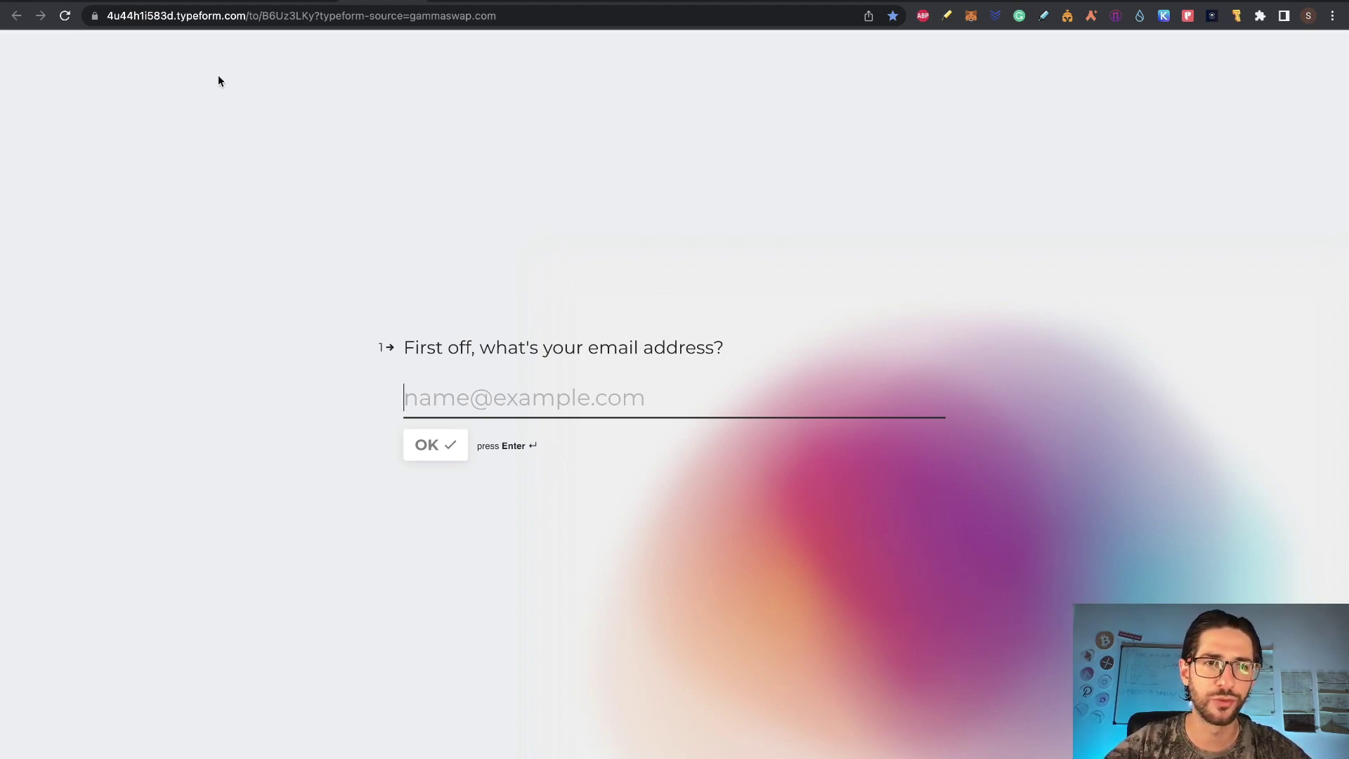
{"action": "left_click", "coordinate": [141, 2]}
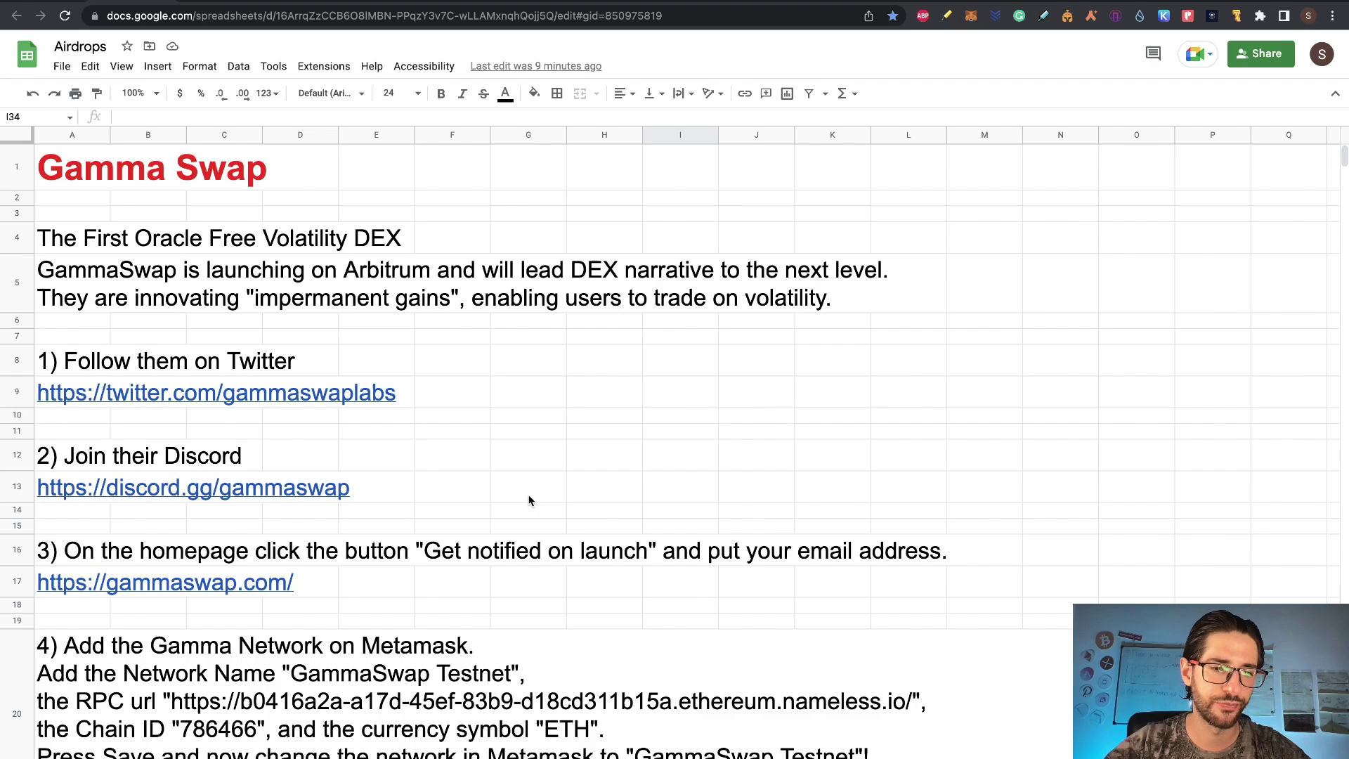
{"action": "scroll", "coordinate": [529, 500], "scroll_direction": "down", "scroll_amount": 5}
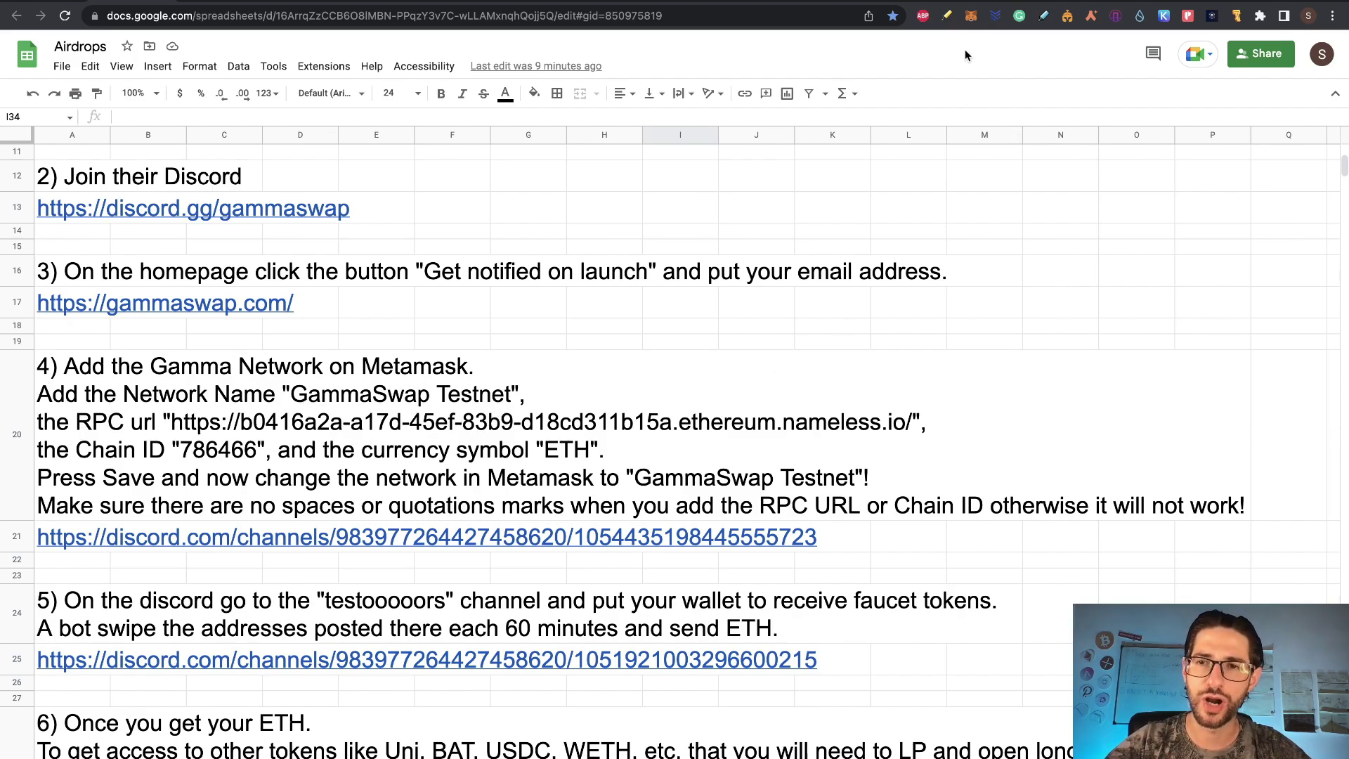
{"action": "left_click", "coordinate": [969, 15]}
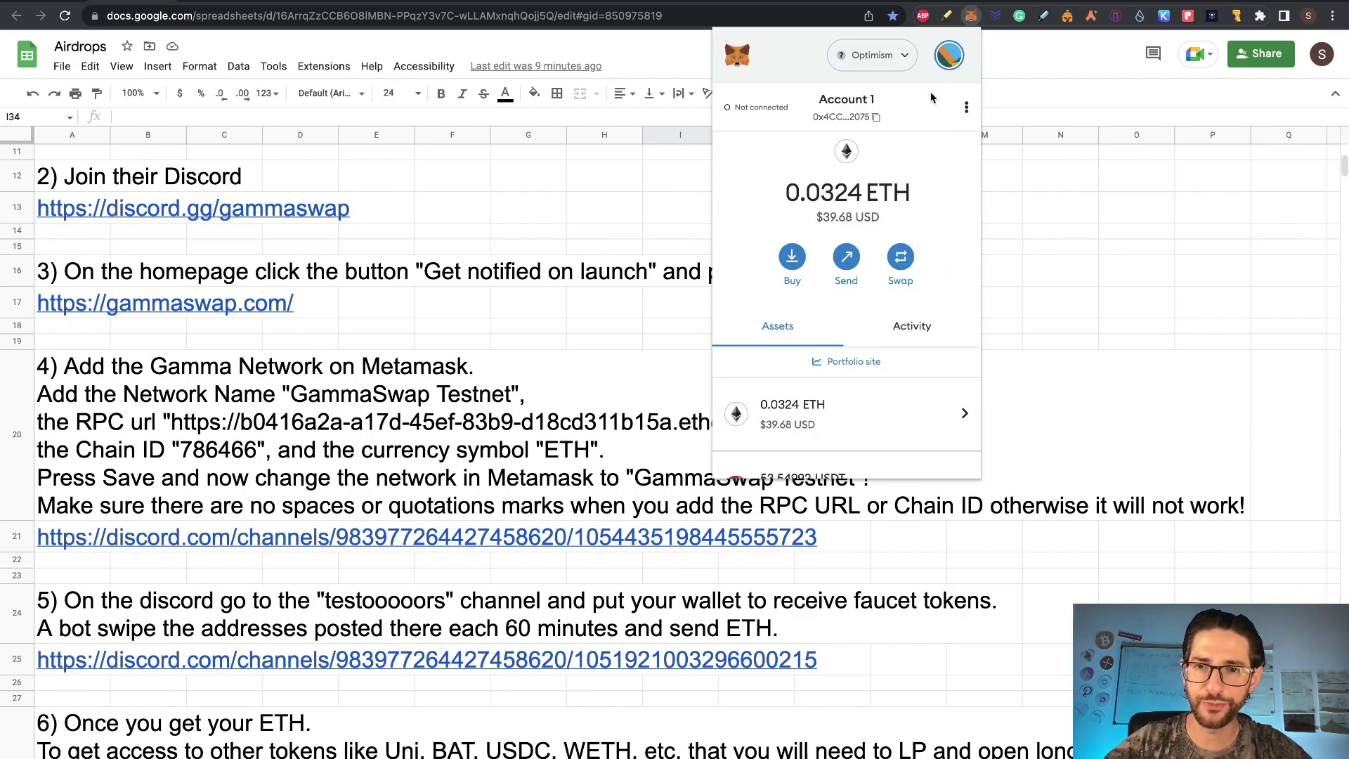
{"action": "left_click", "coordinate": [899, 59]}
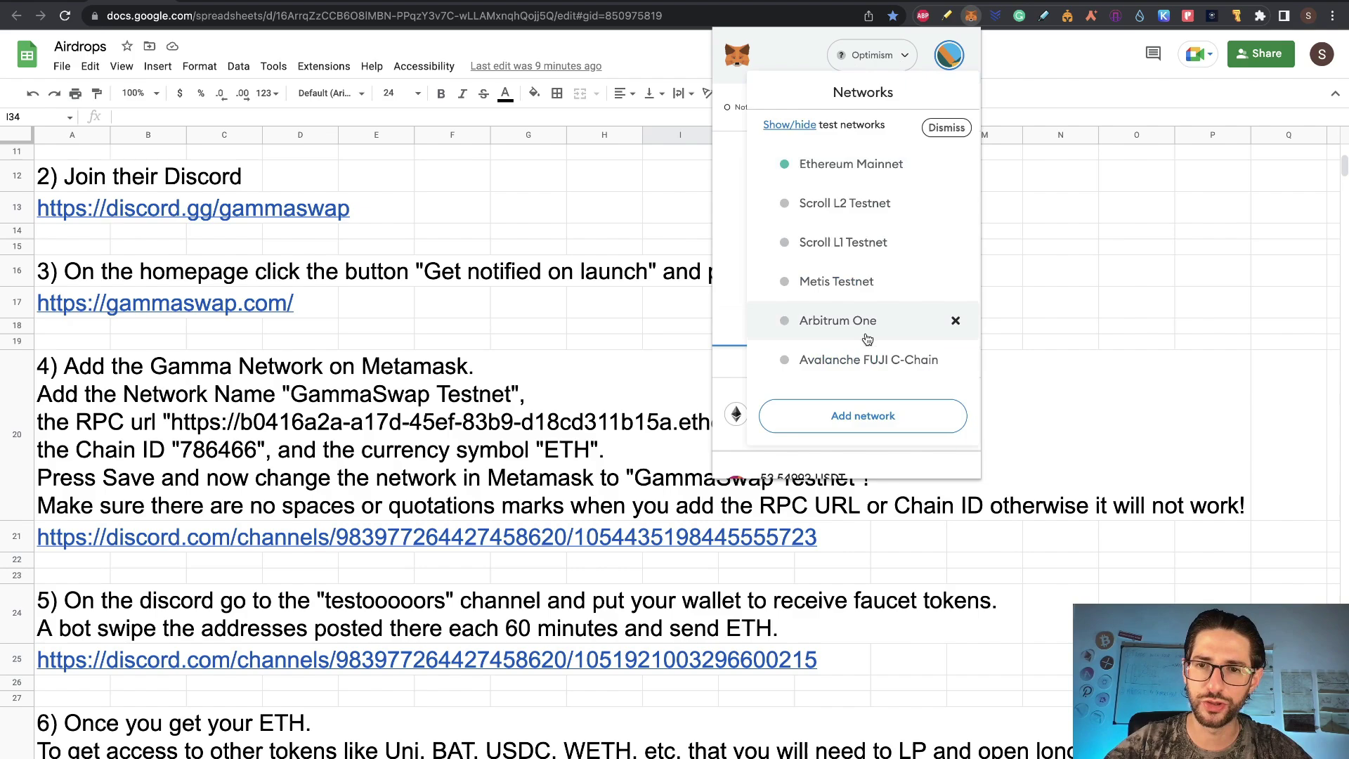
{"action": "left_click", "coordinate": [849, 416]}
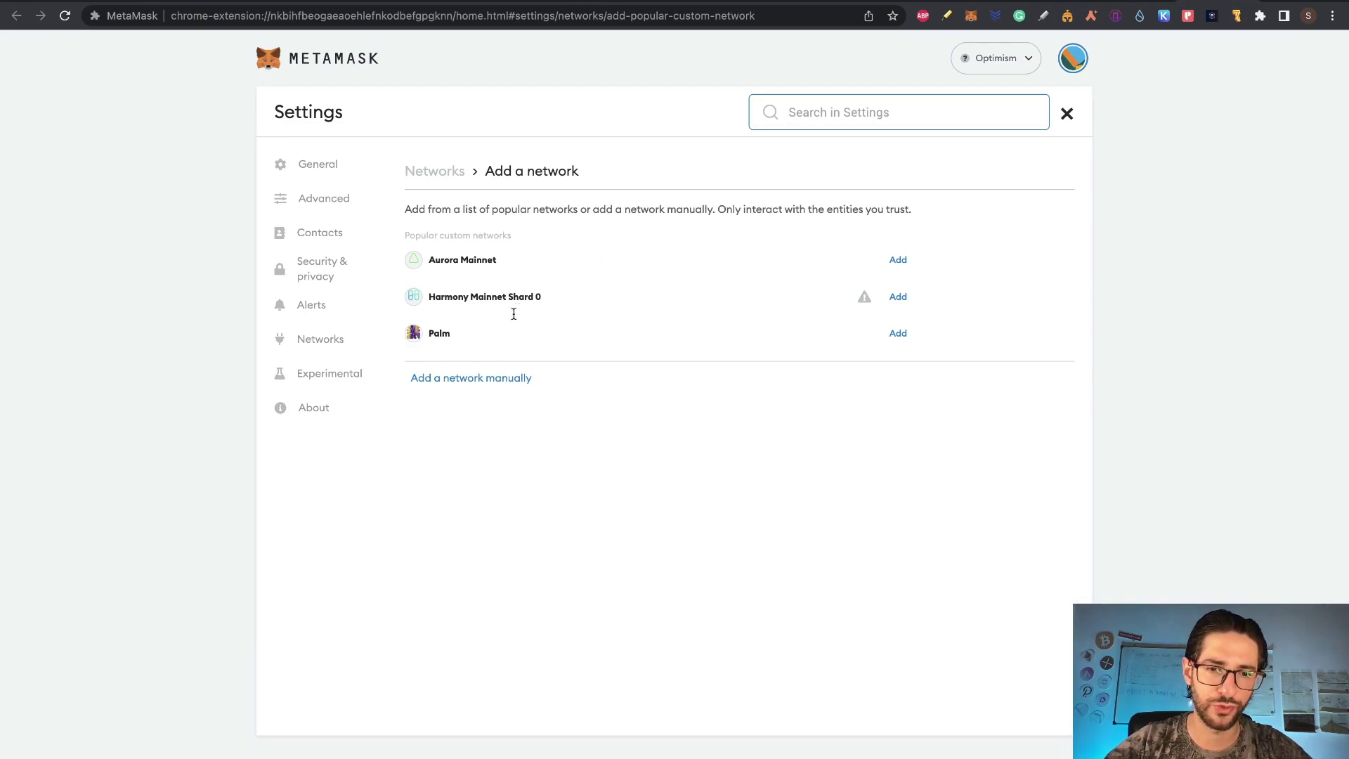
{"action": "left_click", "coordinate": [490, 380]}
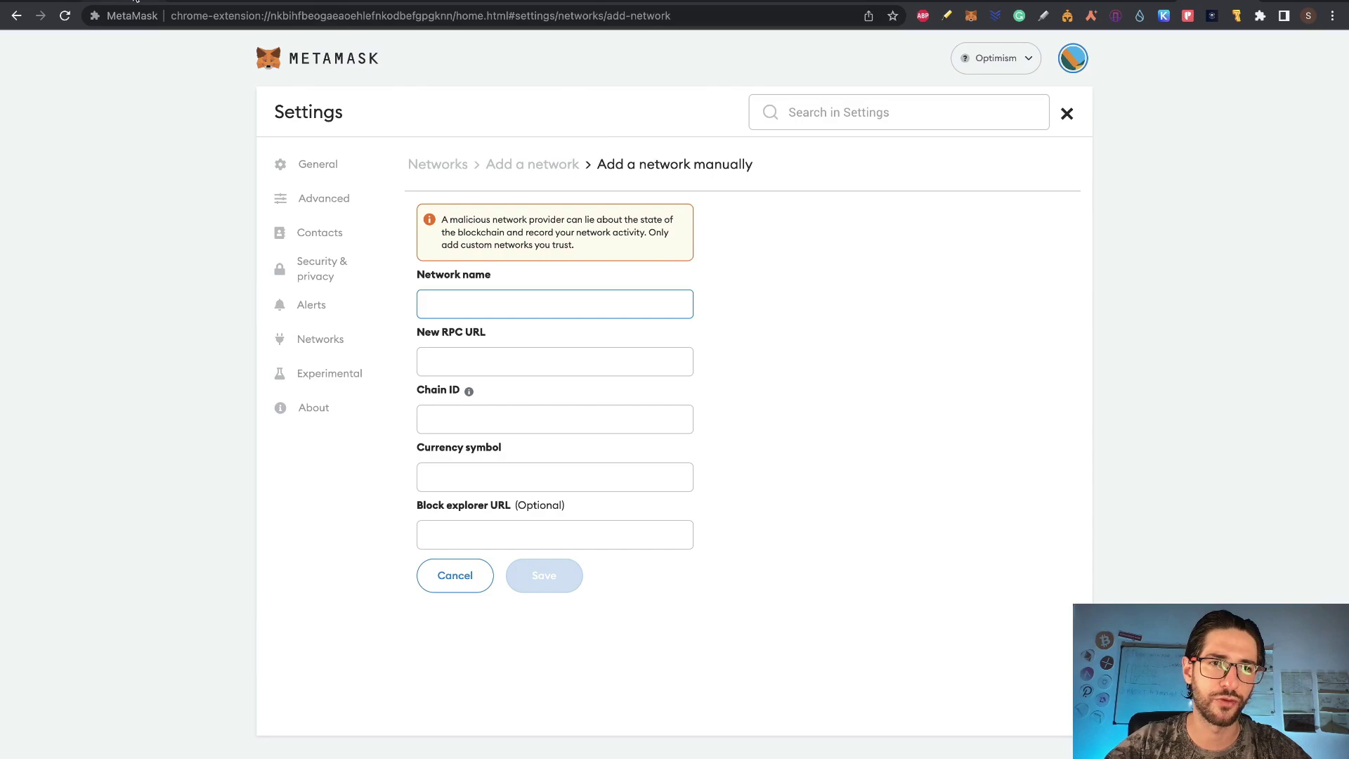
{"action": "key", "text": "ctrl+Tab"}
{"action": "key", "text": "ctrl+shift+Tab"}
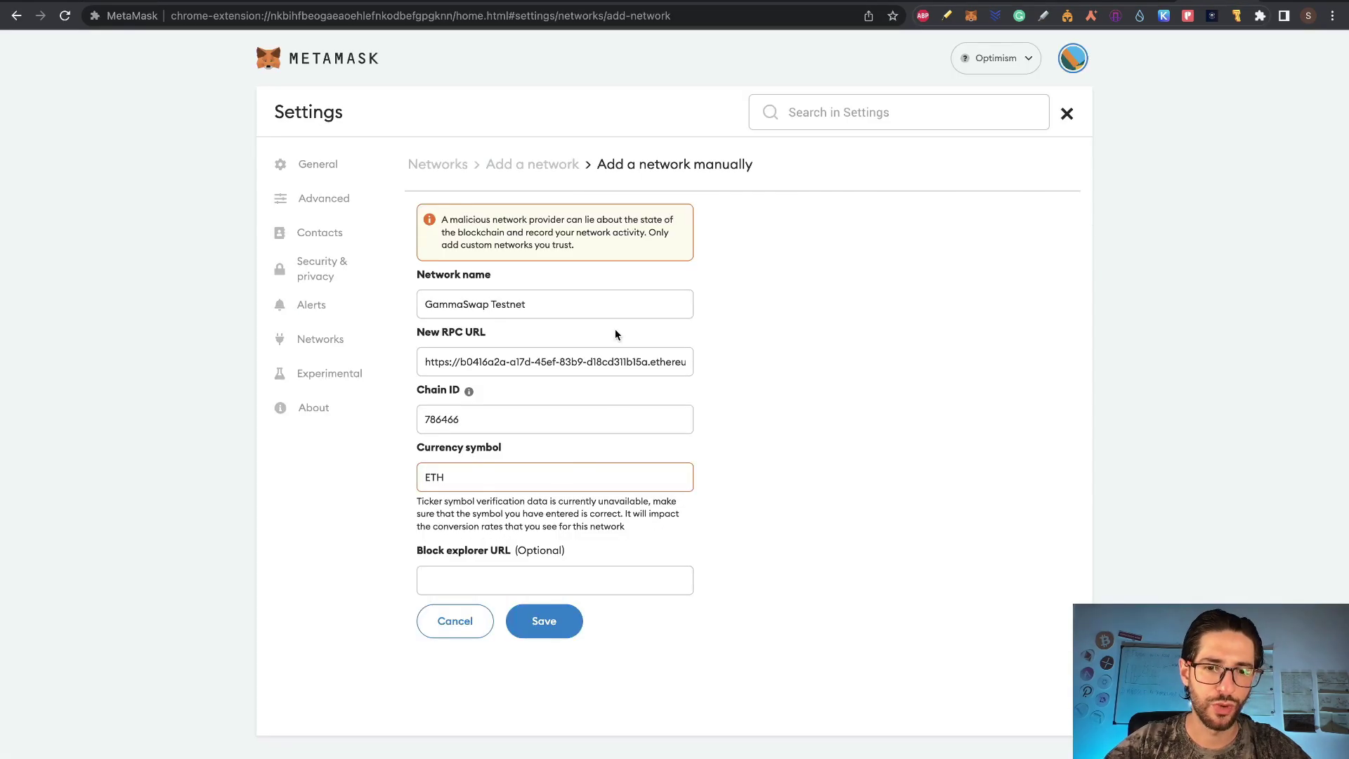
{"action": "left_click", "coordinate": [559, 622]}
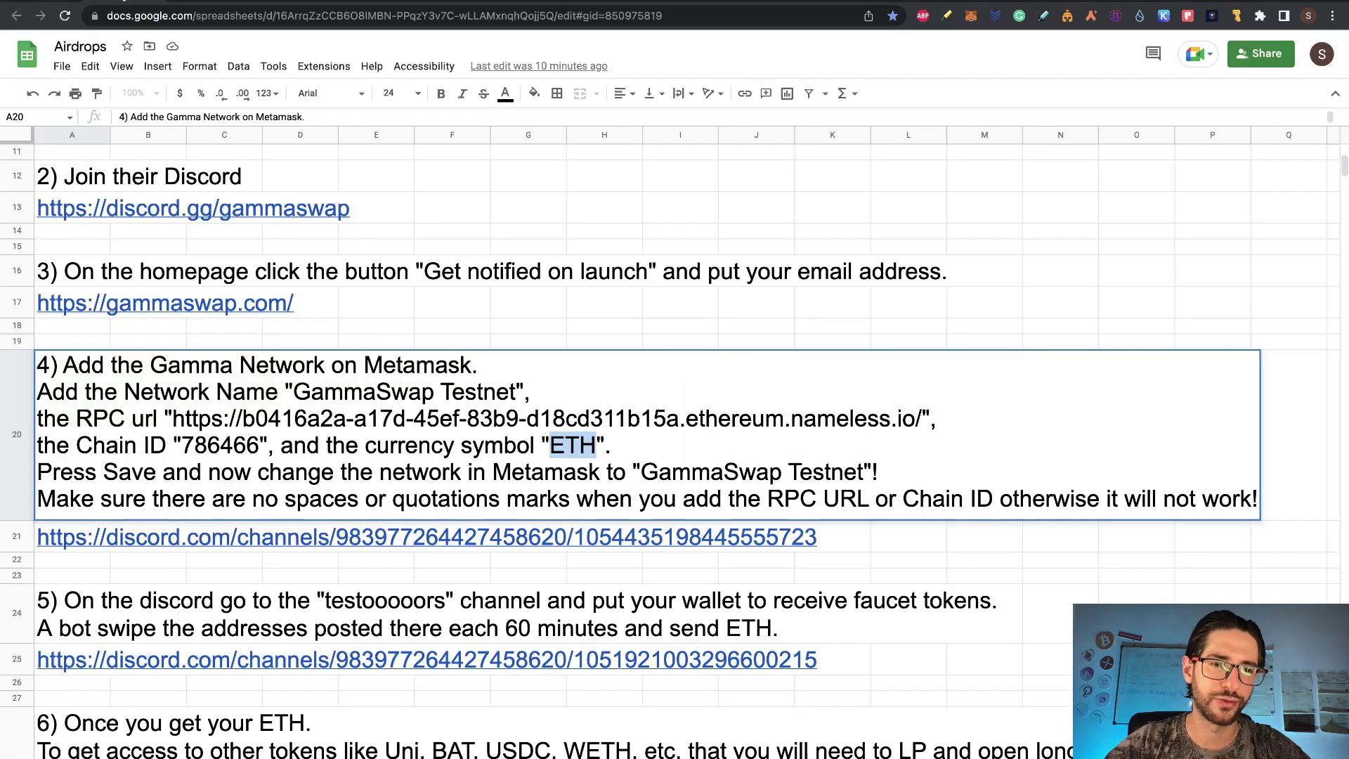
{"action": "left_click", "coordinate": [141, 1]}
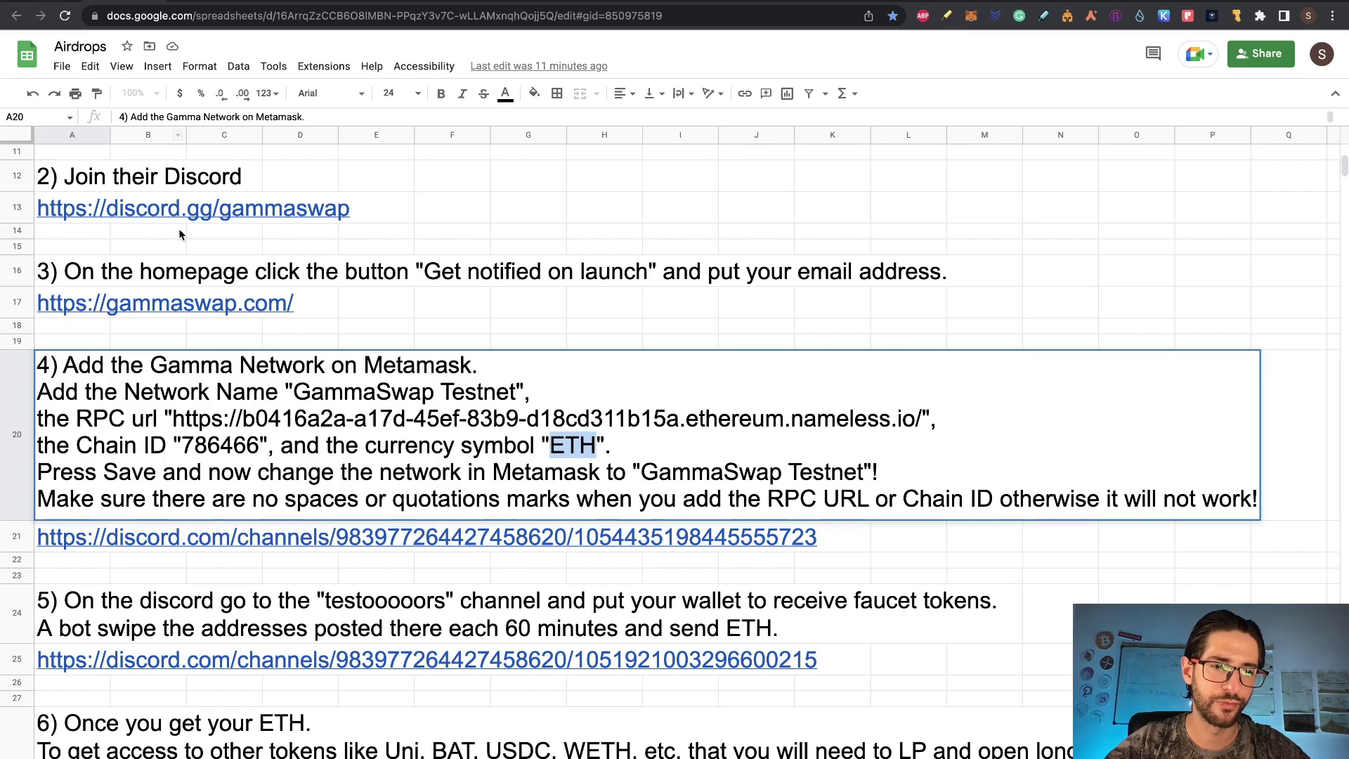
{"action": "left_click", "coordinate": [218, 559]}
{"action": "scroll", "coordinate": [218, 558], "scroll_direction": "down", "scroll_amount": 2}
{"action": "scroll", "coordinate": [218, 560], "scroll_direction": "down", "scroll_amount": 3}
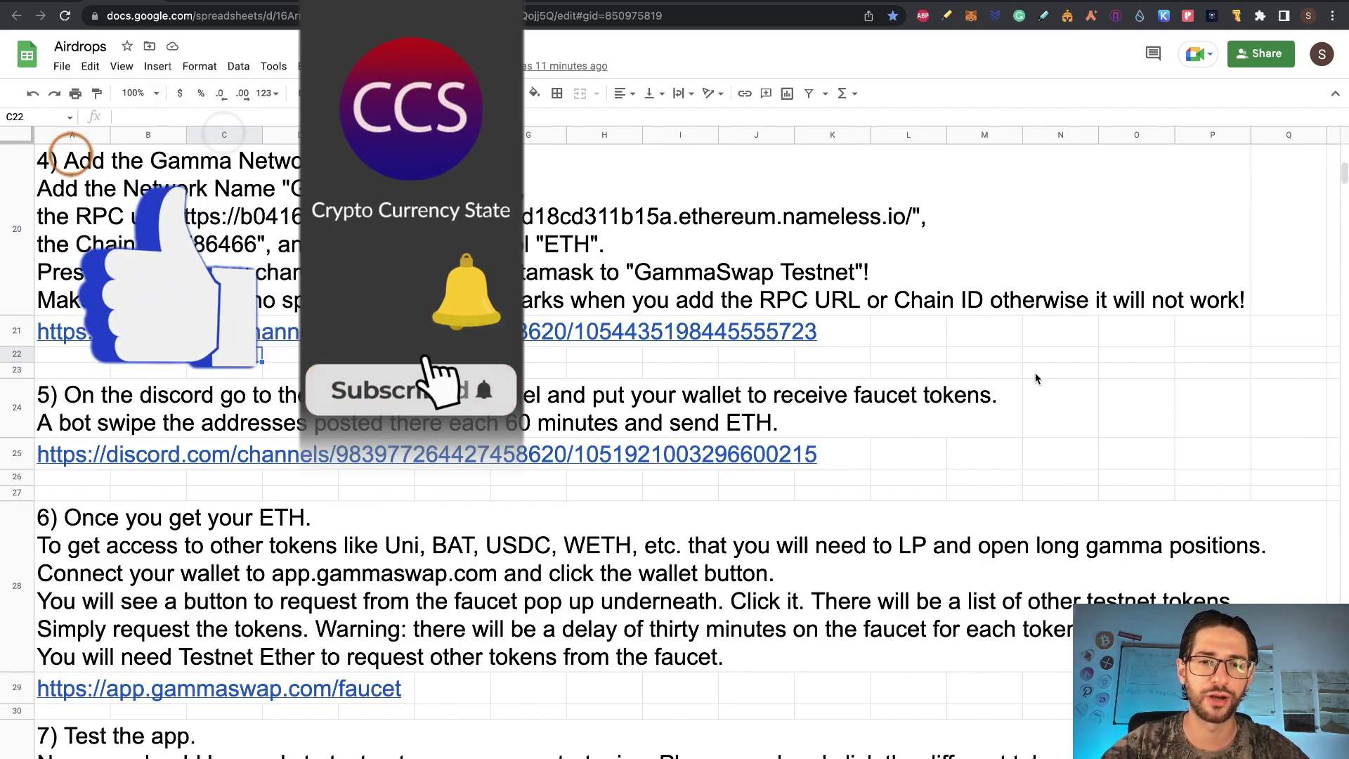
{"action": "mouse_move", "coordinate": [841, 453]}
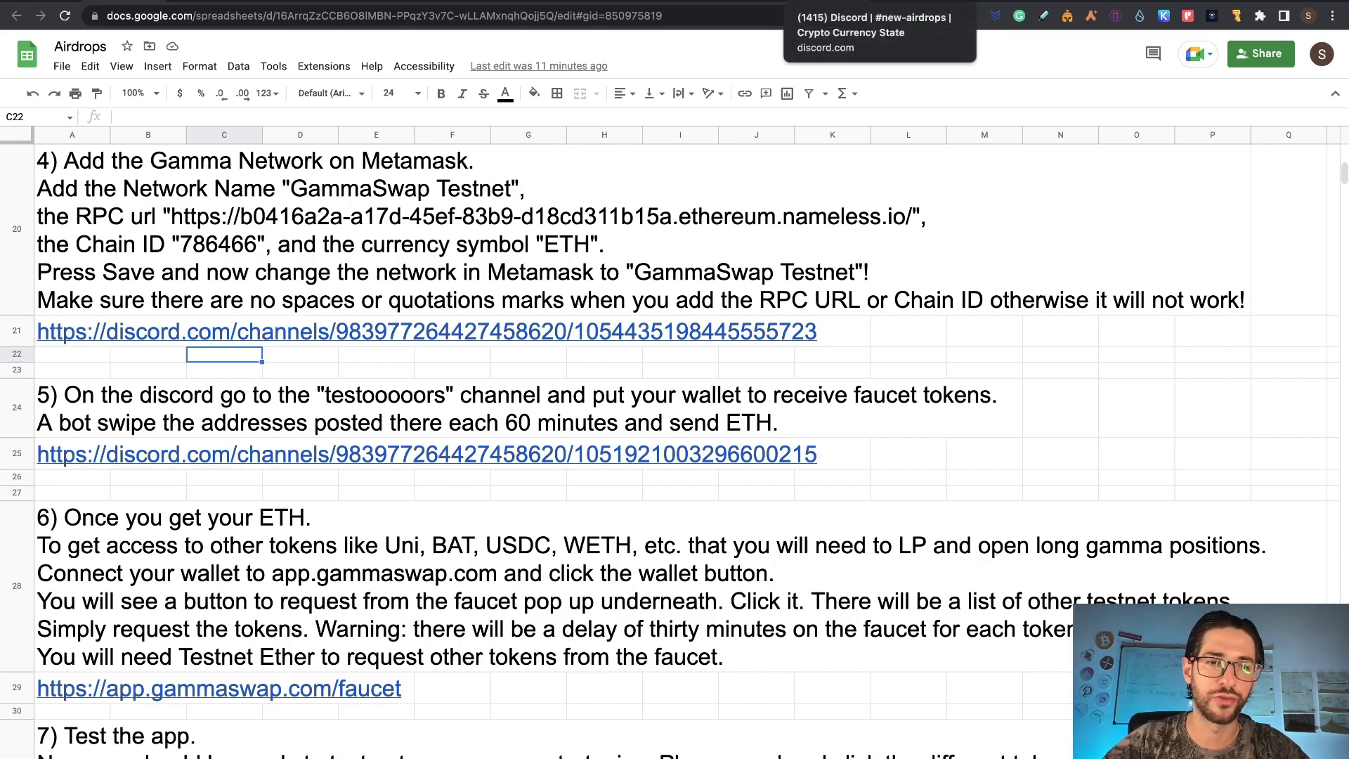
{"action": "left_click", "coordinate": [878, 1]}
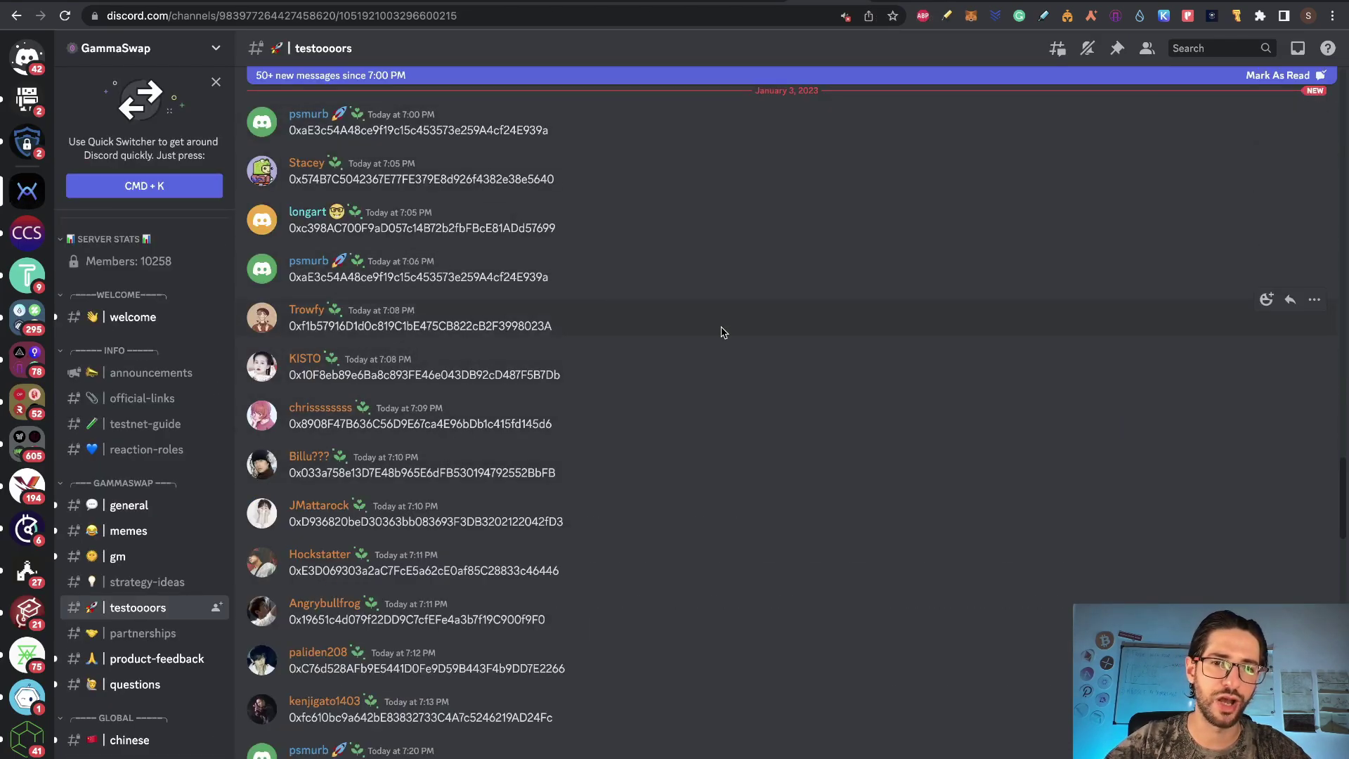
{"action": "scroll", "coordinate": [724, 332], "scroll_direction": "down", "scroll_amount": 5}
{"action": "scroll", "coordinate": [724, 333], "scroll_direction": "down", "scroll_amount": 20}
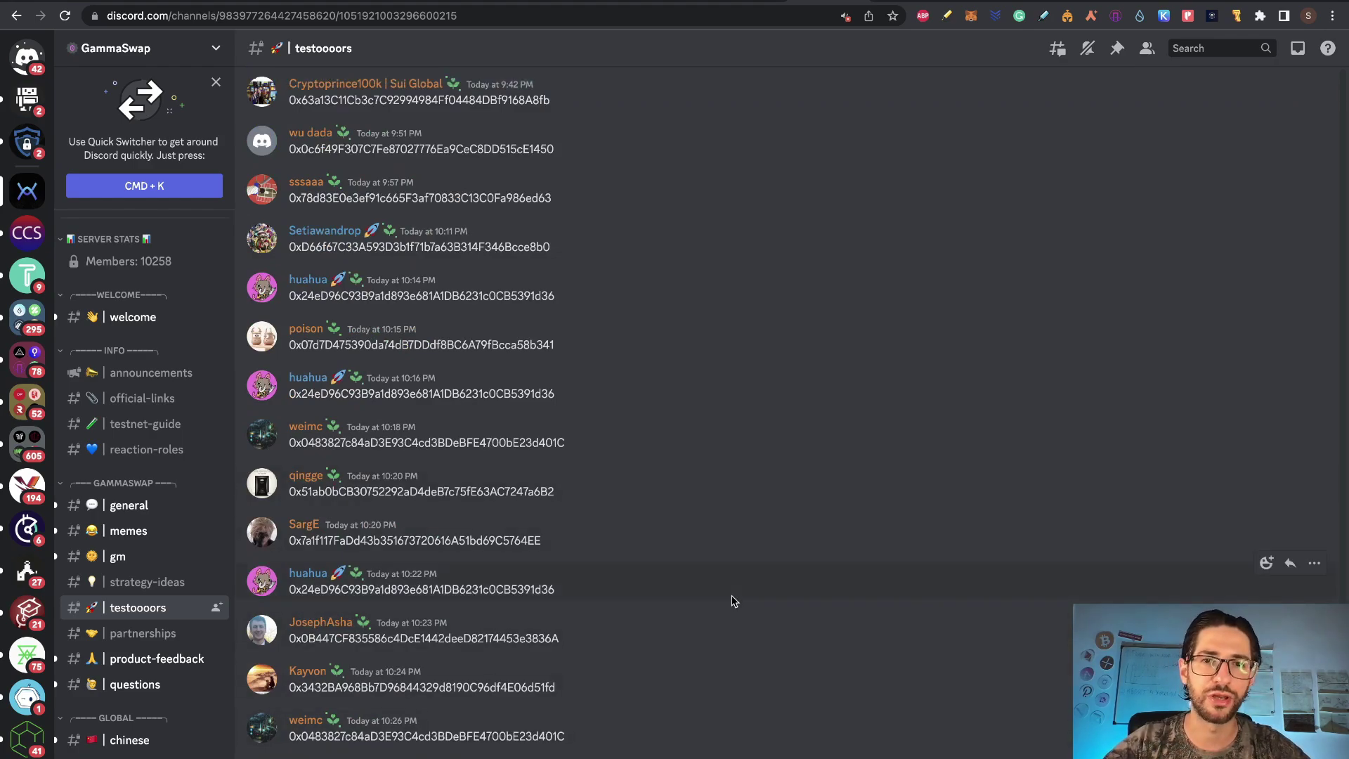
{"action": "left_click", "coordinate": [970, 17]}
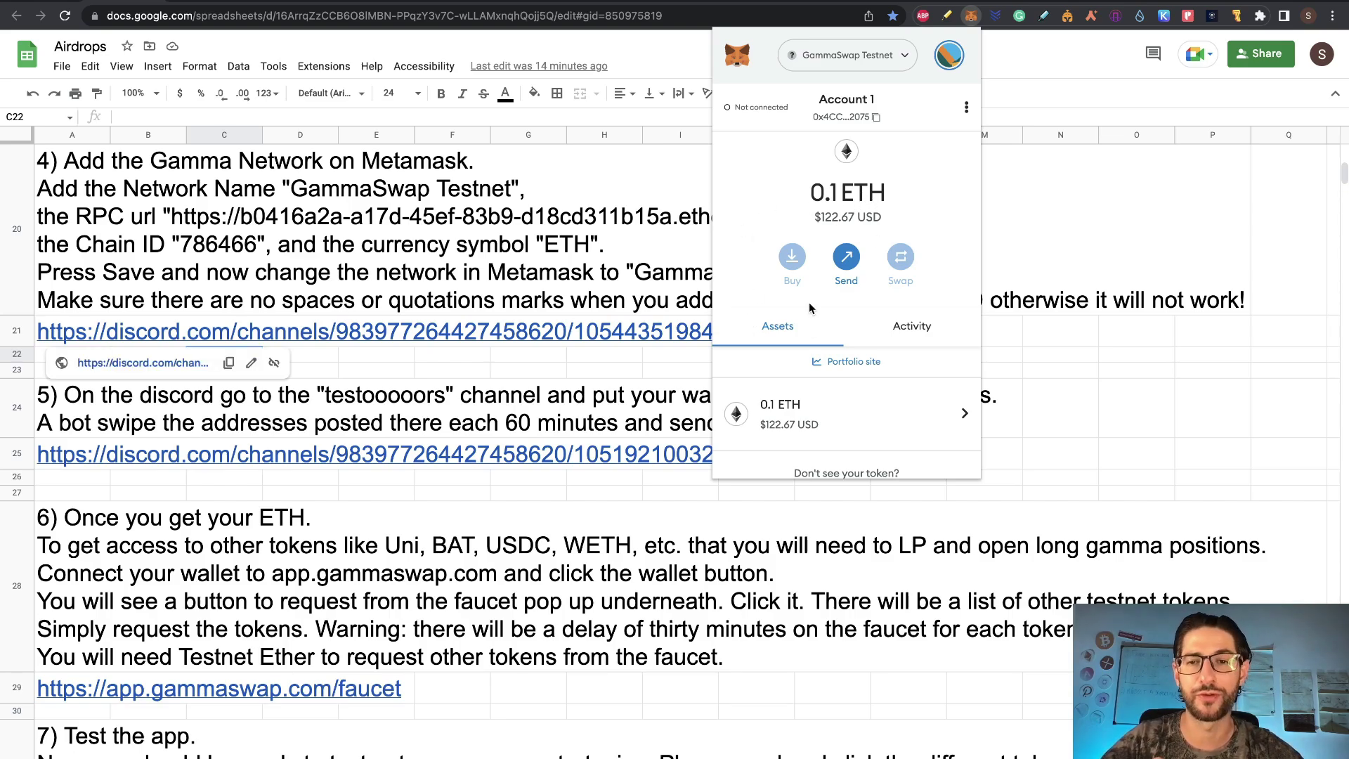
- Dismiss the MetaMask wallet popup covering the Airdrops sheet
{"action": "left_click", "coordinate": [543, 365]}
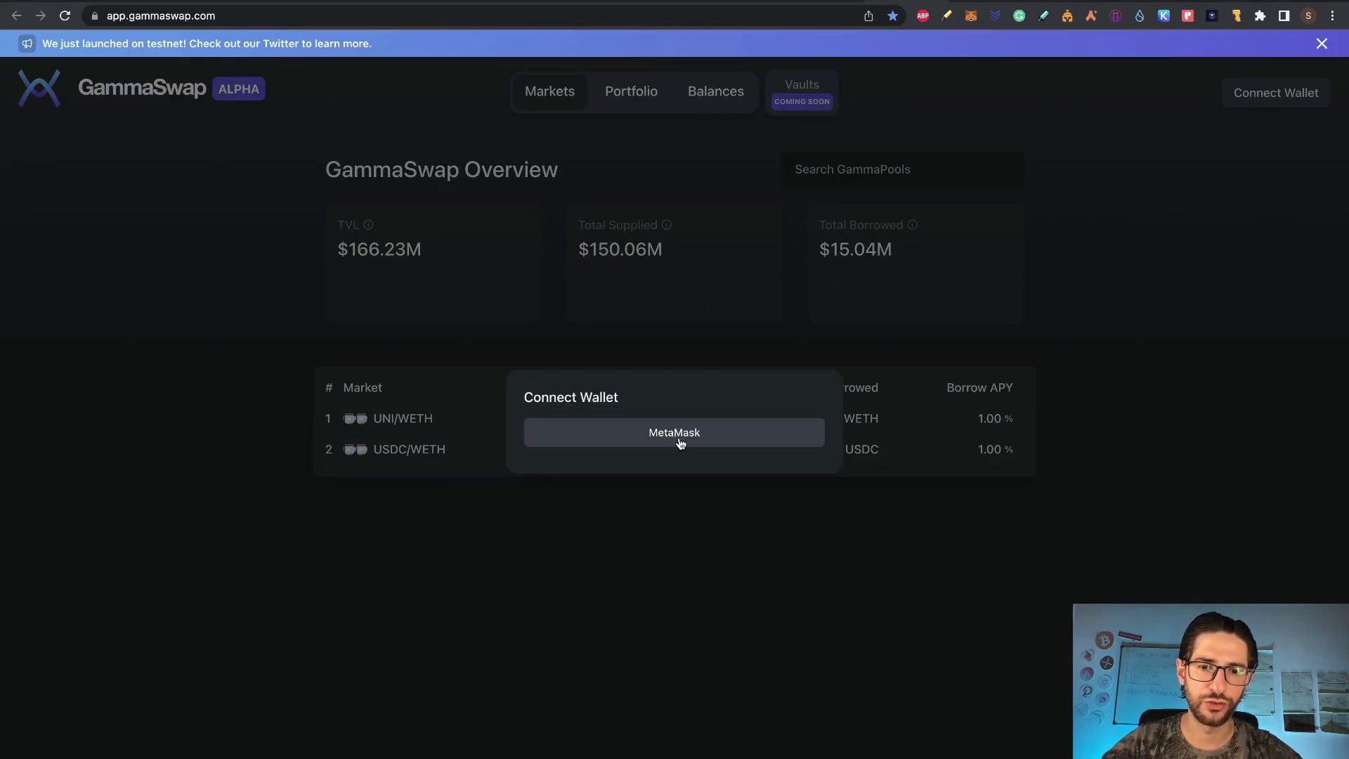
- Connect MetaMask to GammaSwap and go to the test token faucet
{"action": "left_click", "coordinate": [679, 441]}
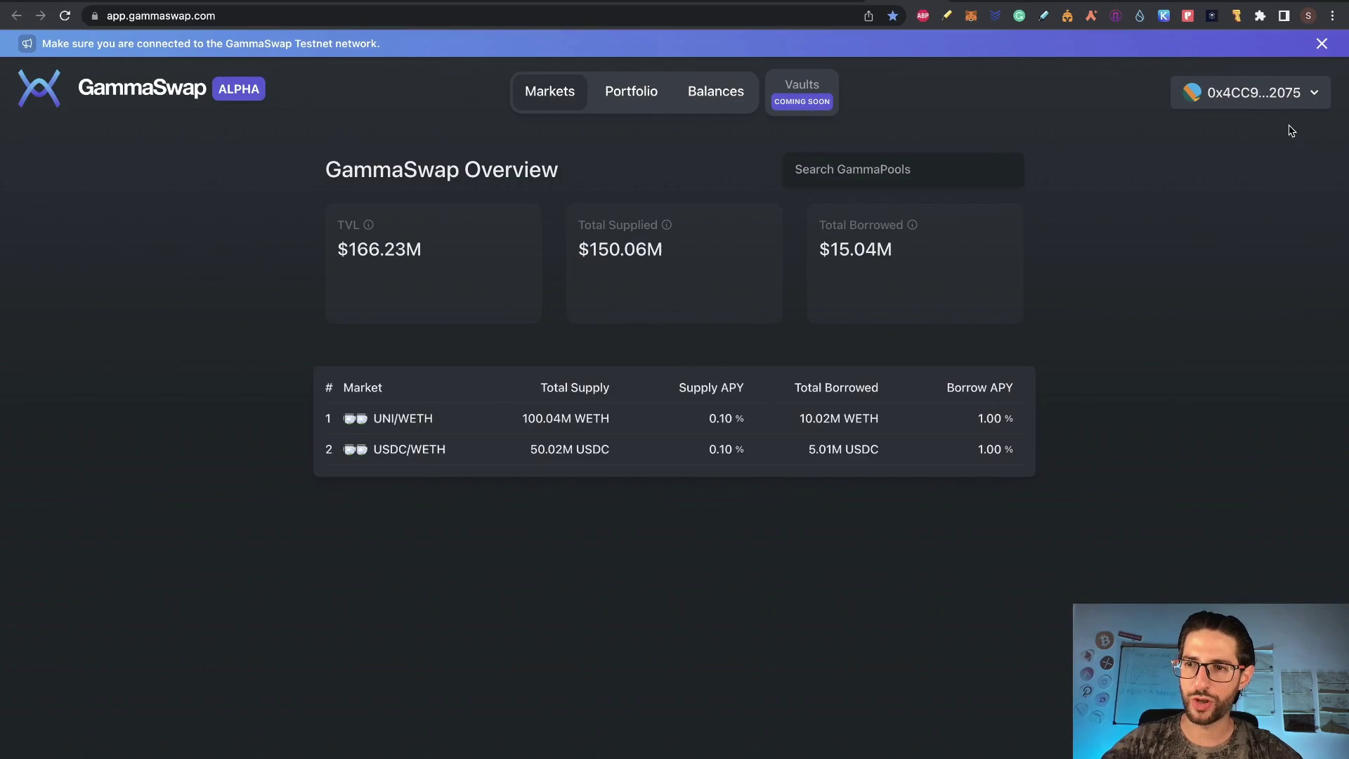
{"action": "left_click", "coordinate": [1286, 98]}
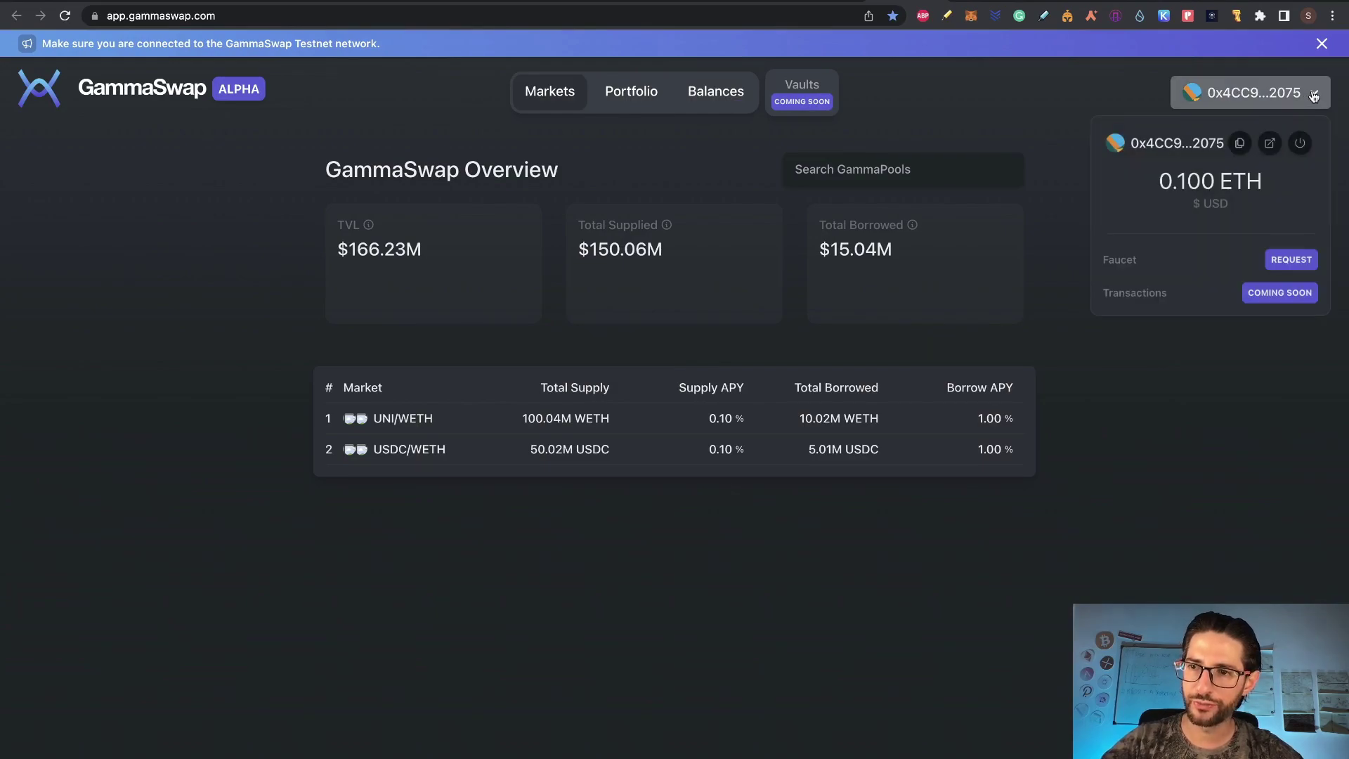
{"action": "left_click", "coordinate": [1298, 261]}
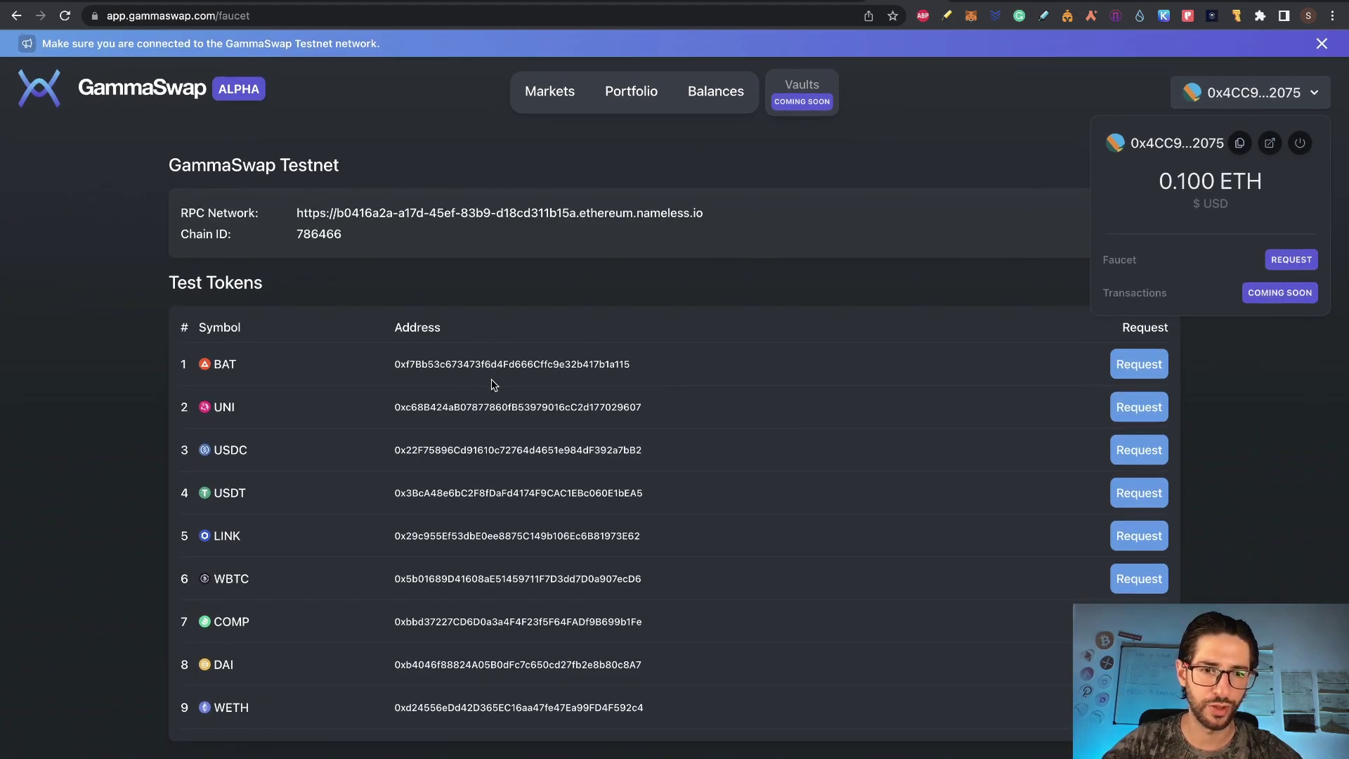
- Request and confirm BAT, USDC, USDT and WBTC test tokens from the faucet
{"action": "left_click", "coordinate": [1157, 366]}
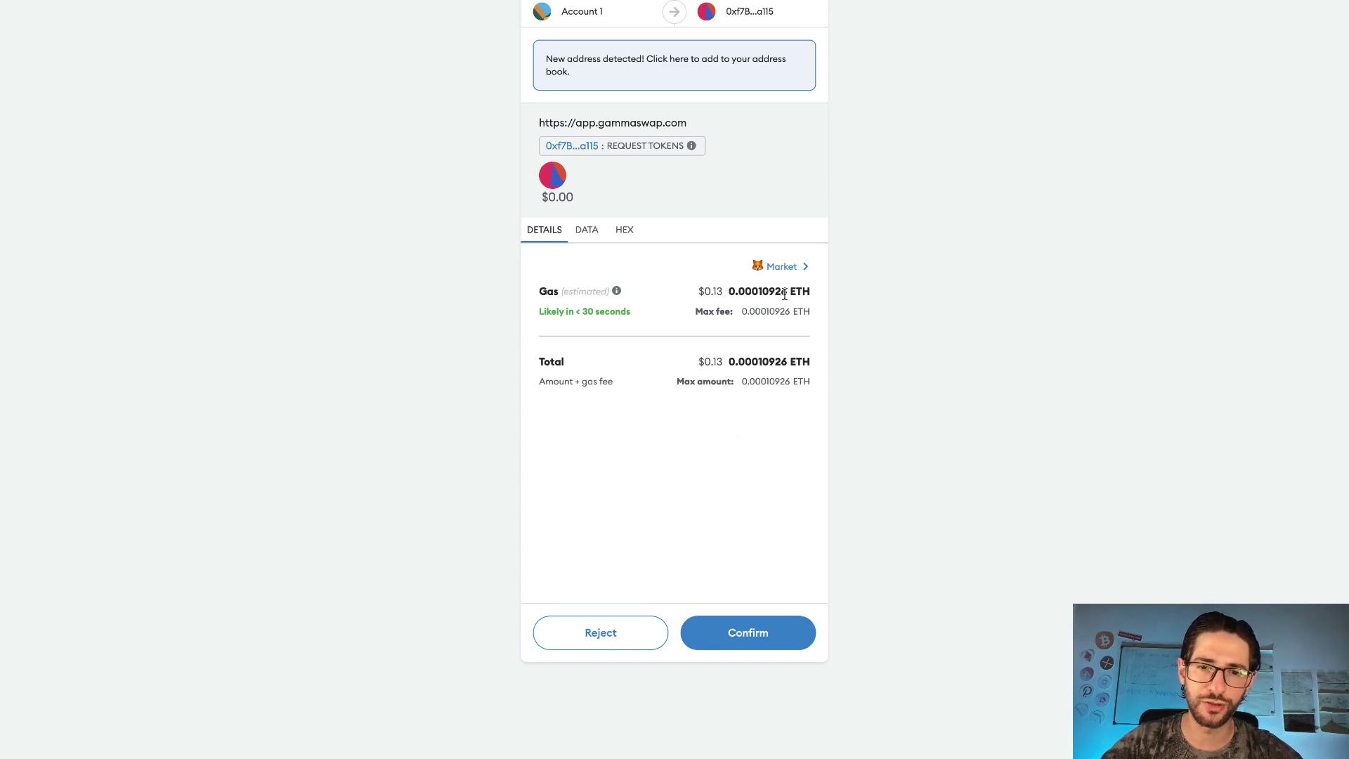
{"action": "left_click", "coordinate": [741, 638]}
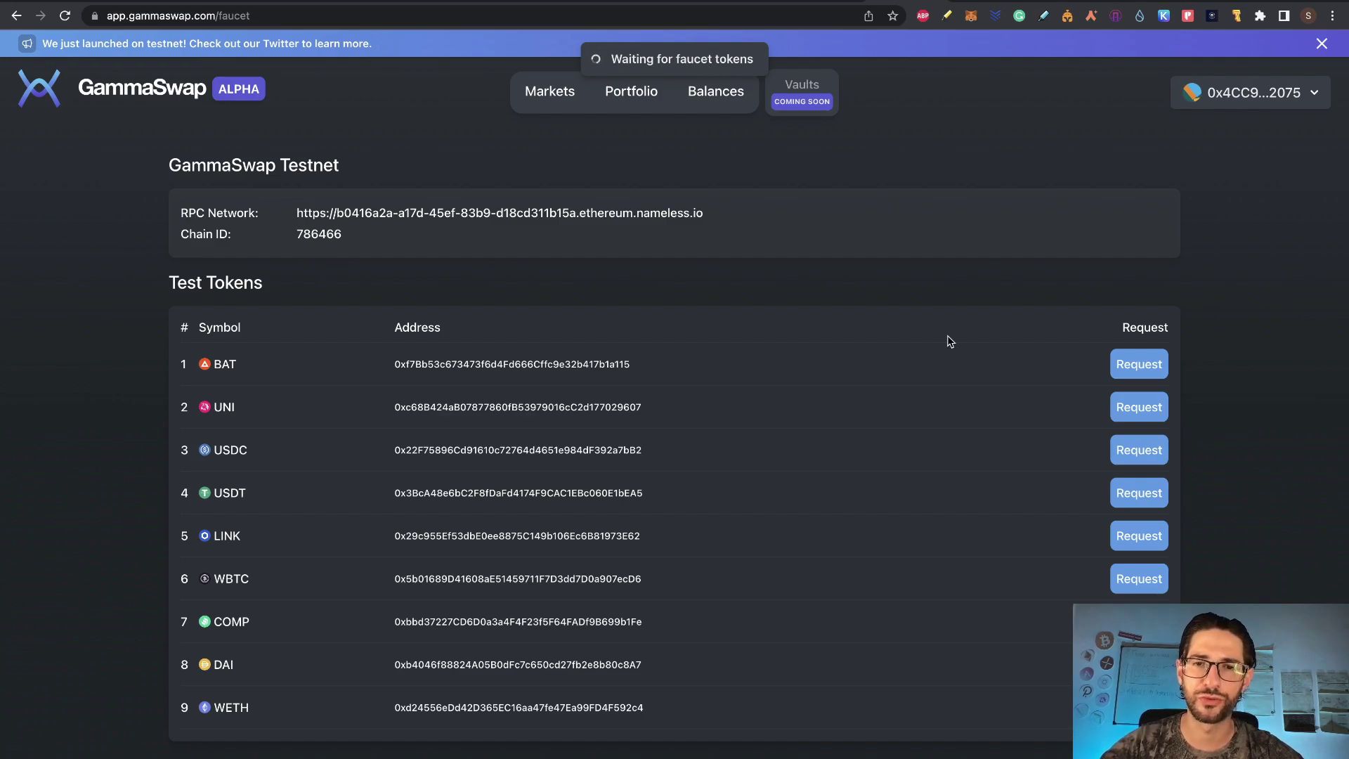
{"action": "left_click", "coordinate": [1144, 453]}
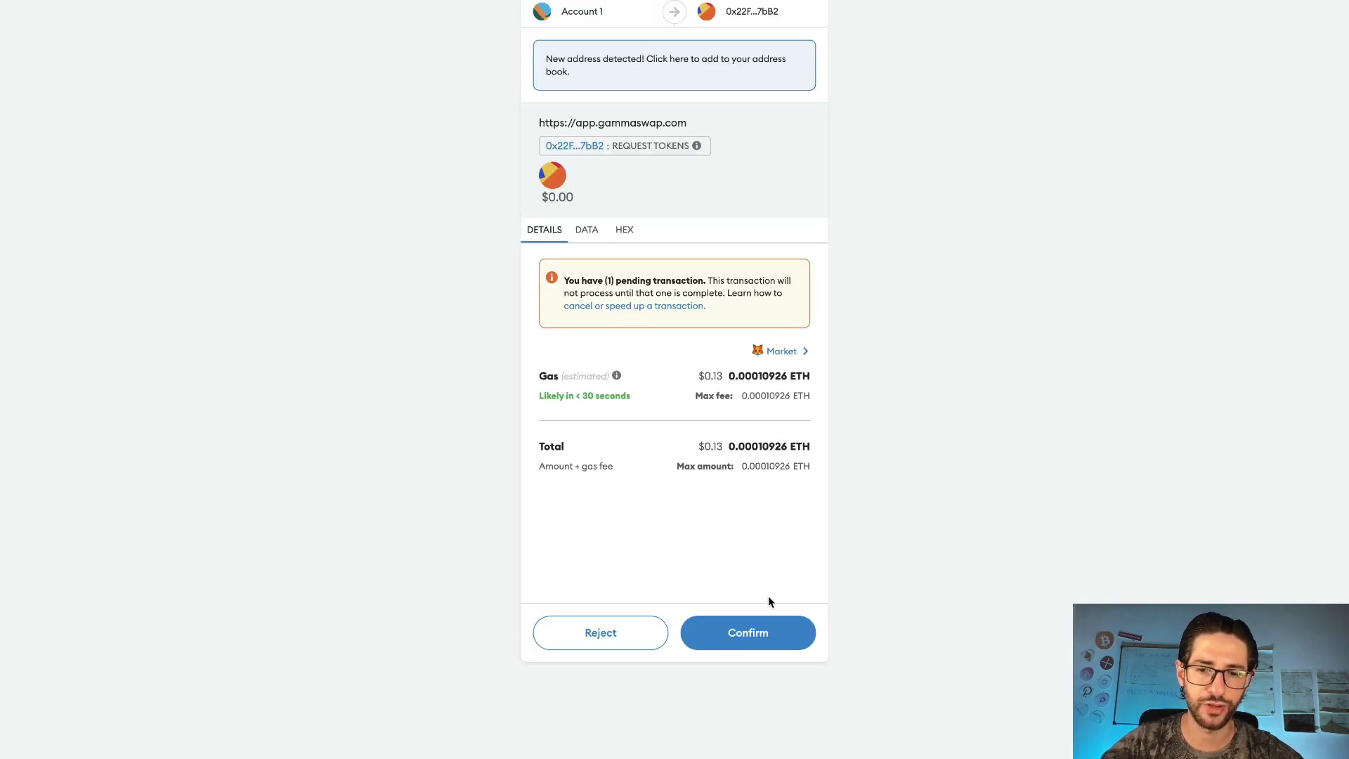
{"action": "left_click", "coordinate": [771, 633]}
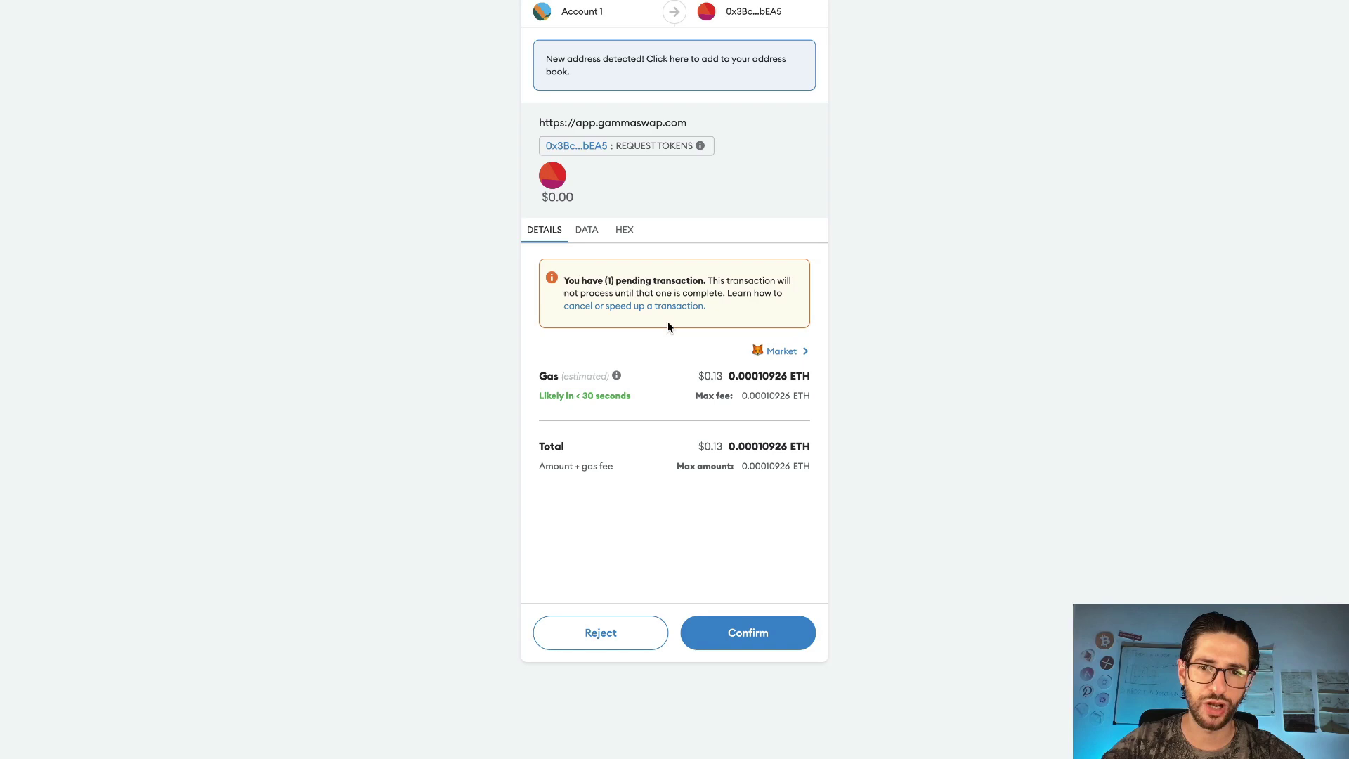
{"action": "left_click", "coordinate": [767, 624]}
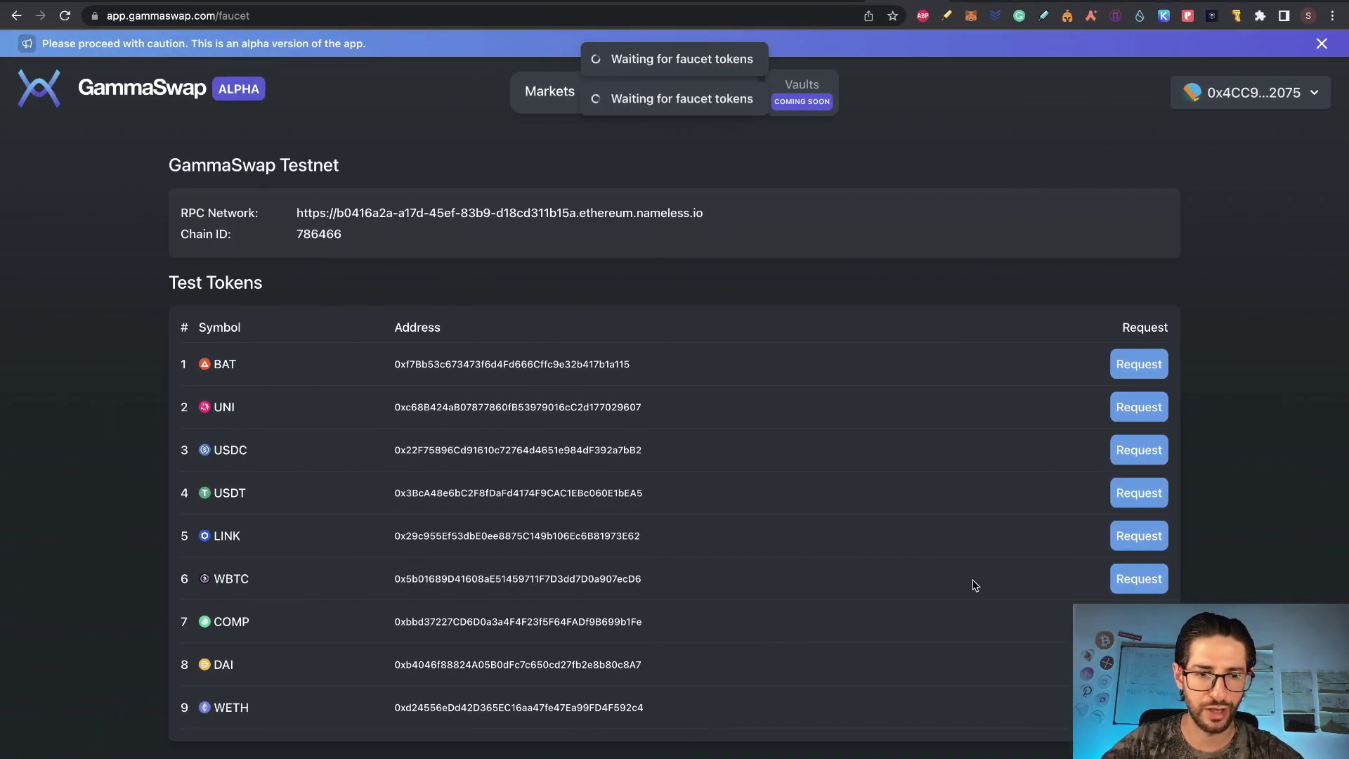
{"action": "left_click", "coordinate": [1124, 580]}
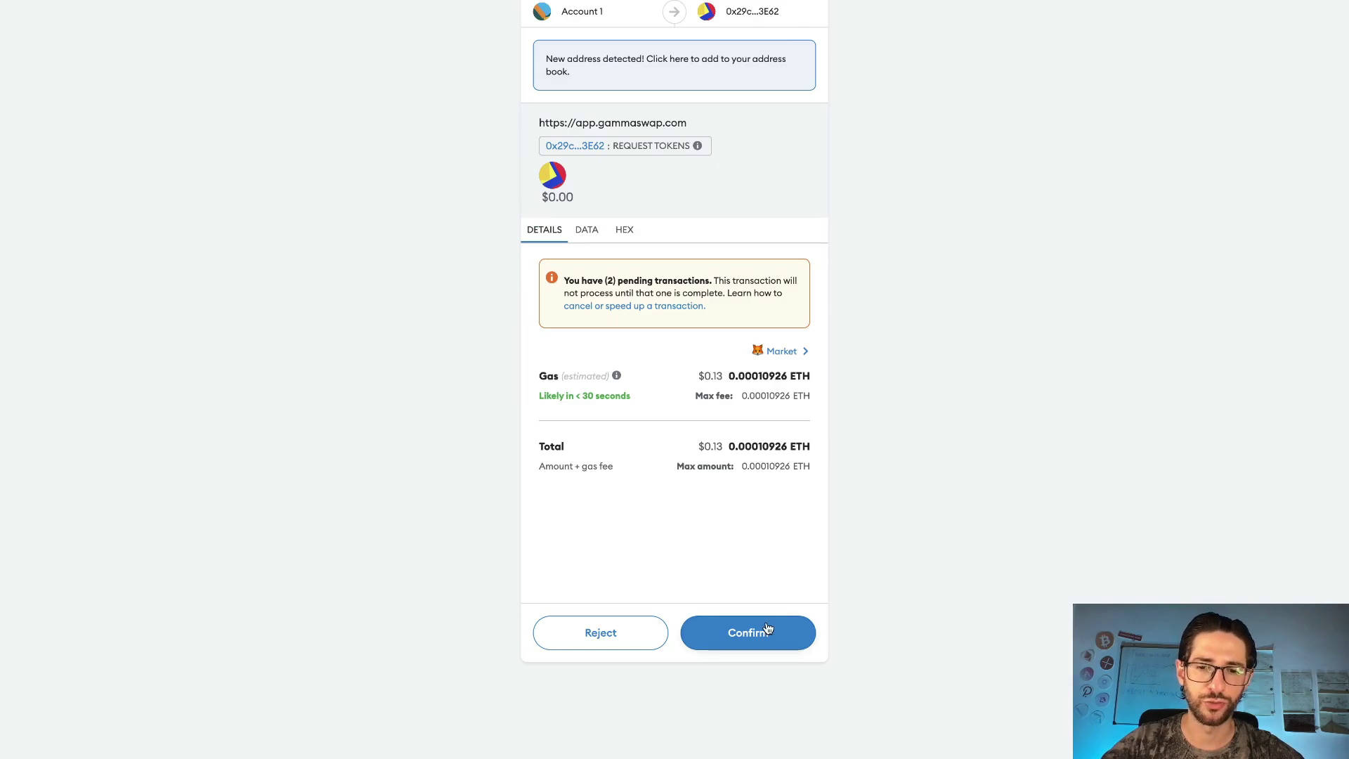
{"action": "left_click", "coordinate": [766, 625]}
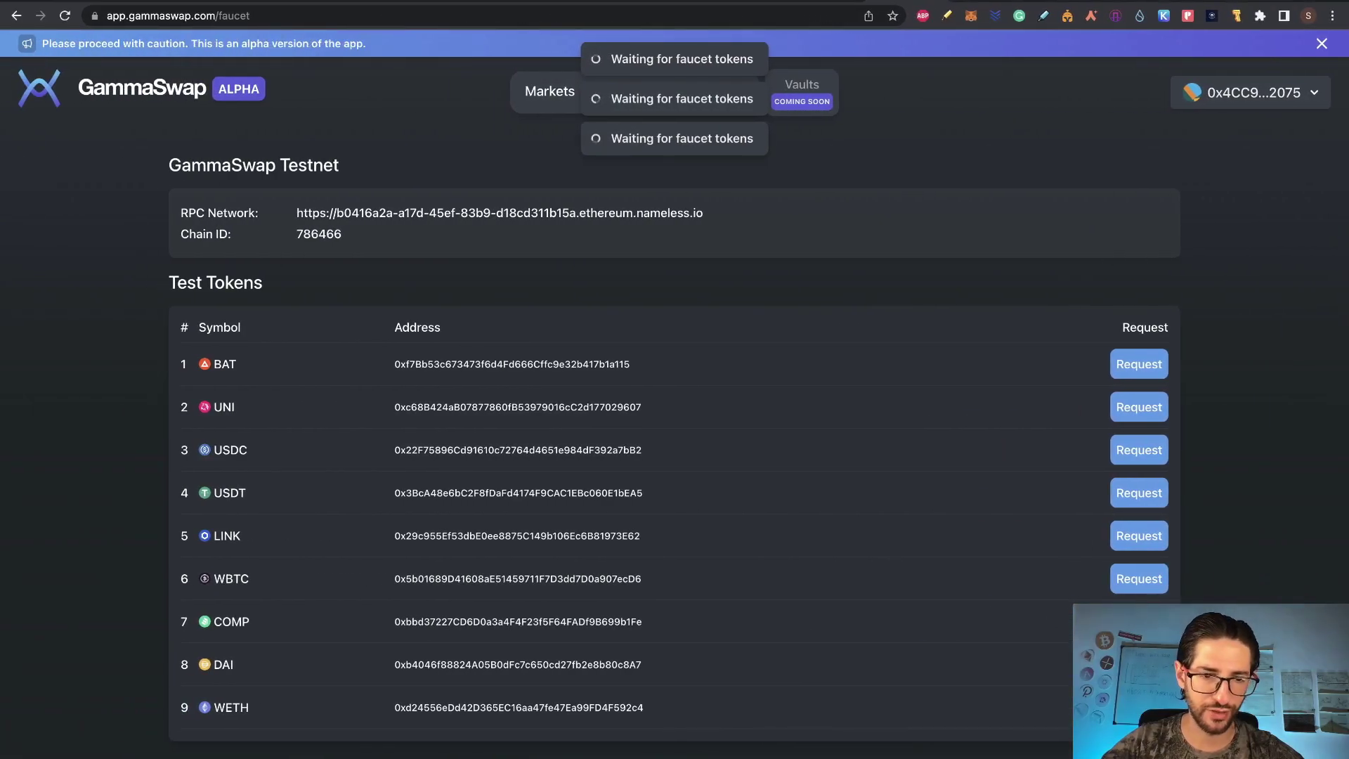
- Check the Request Tokens entries in MetaMask's activity, then return to the Airdrops sheet
{"action": "left_click", "coordinate": [970, 15]}
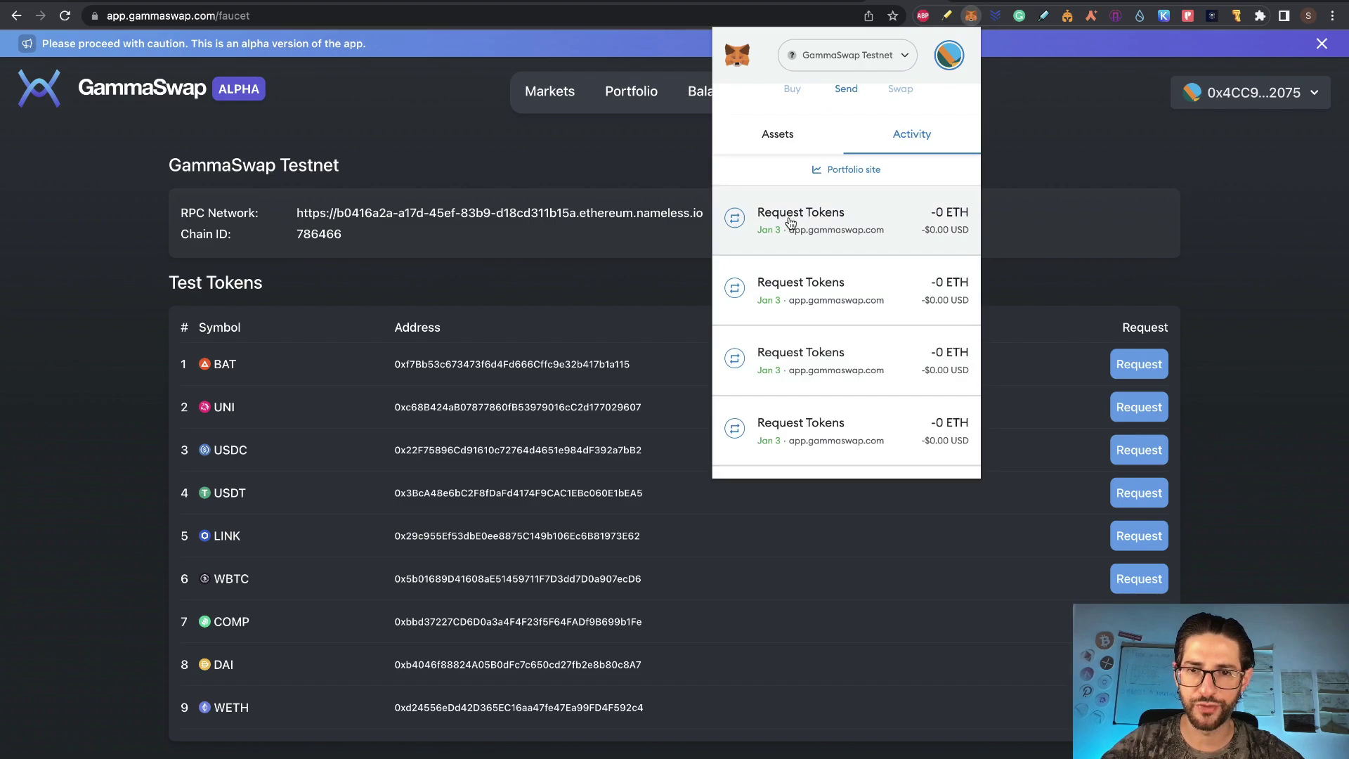
{"action": "left_click", "coordinate": [886, 227]}
{"action": "left_click", "coordinate": [1269, 251]}
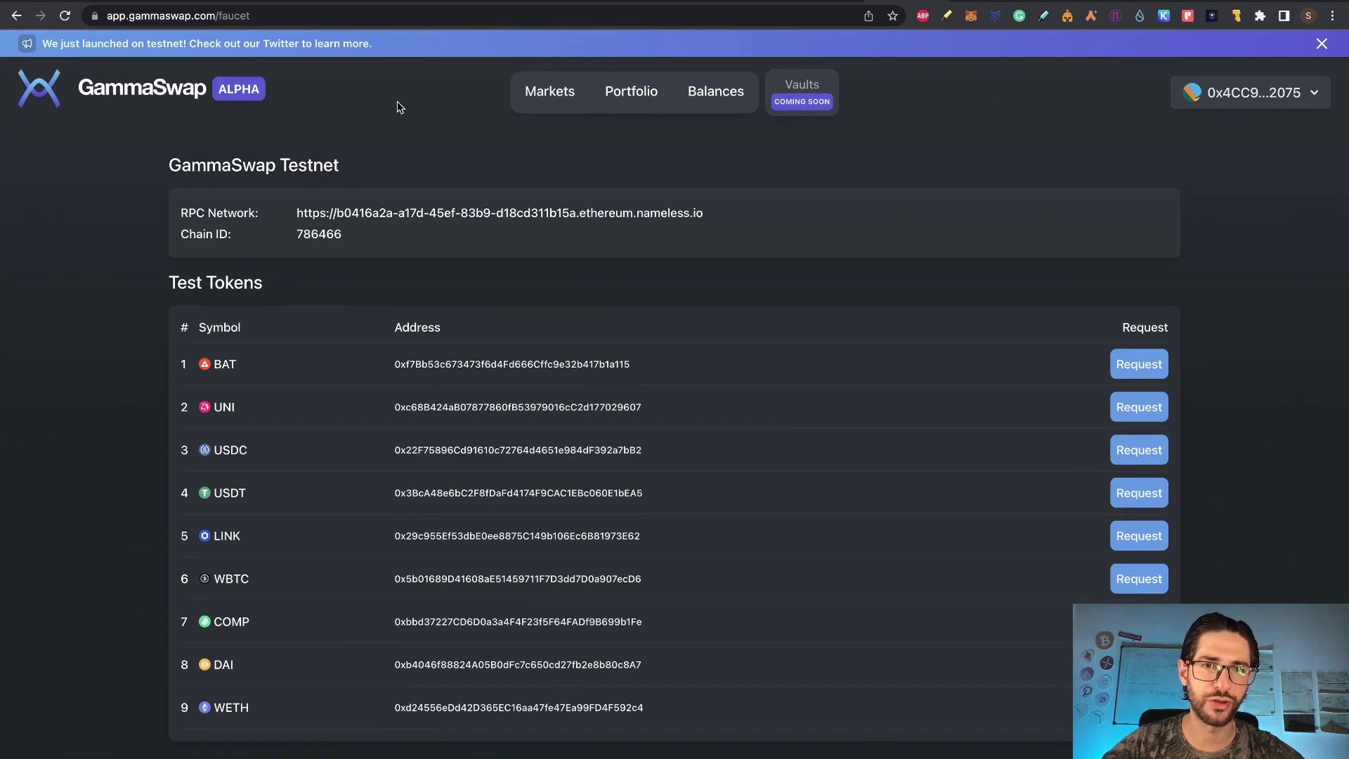
{"action": "left_click", "coordinate": [142, 3]}
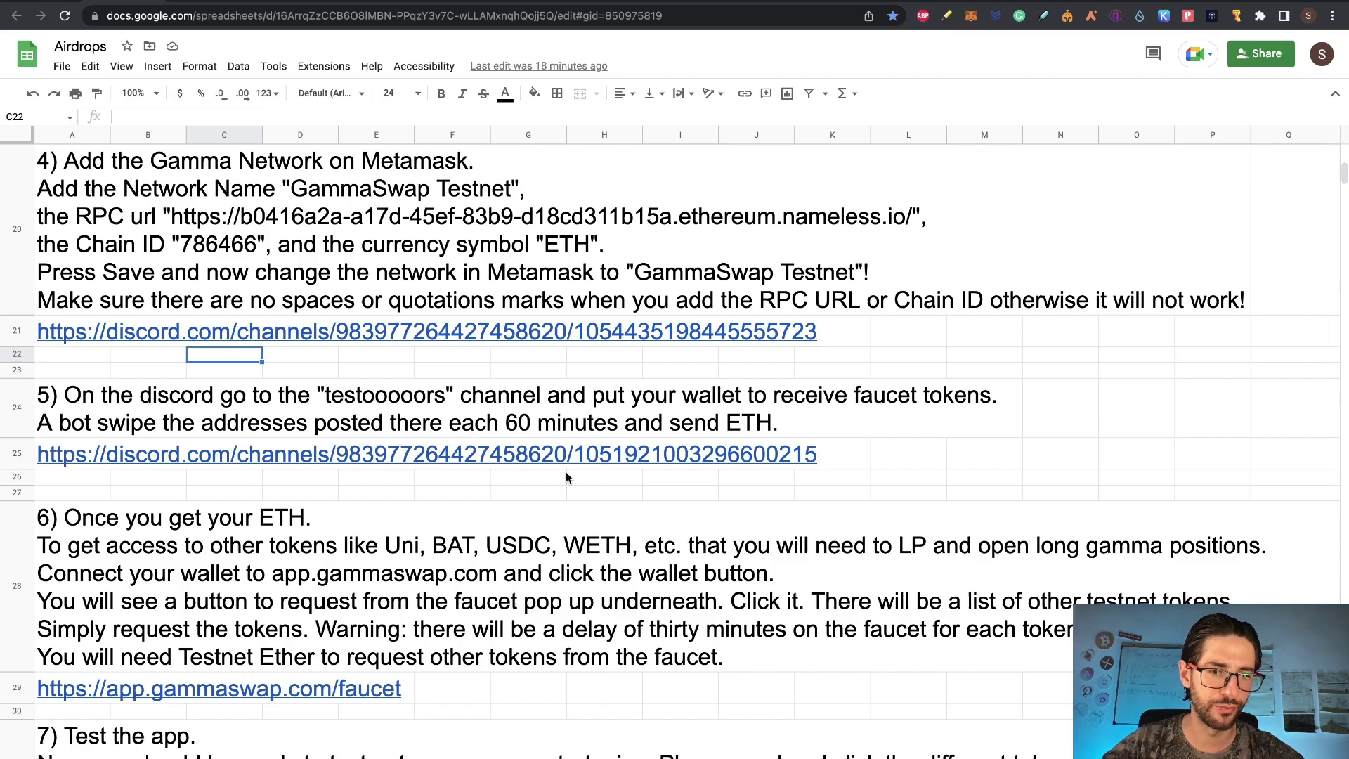
- Scroll the guide to steps 6–8, then return to the GammaSwap faucet page
{"action": "scroll", "coordinate": [567, 478], "scroll_direction": "down", "scroll_amount": 5}
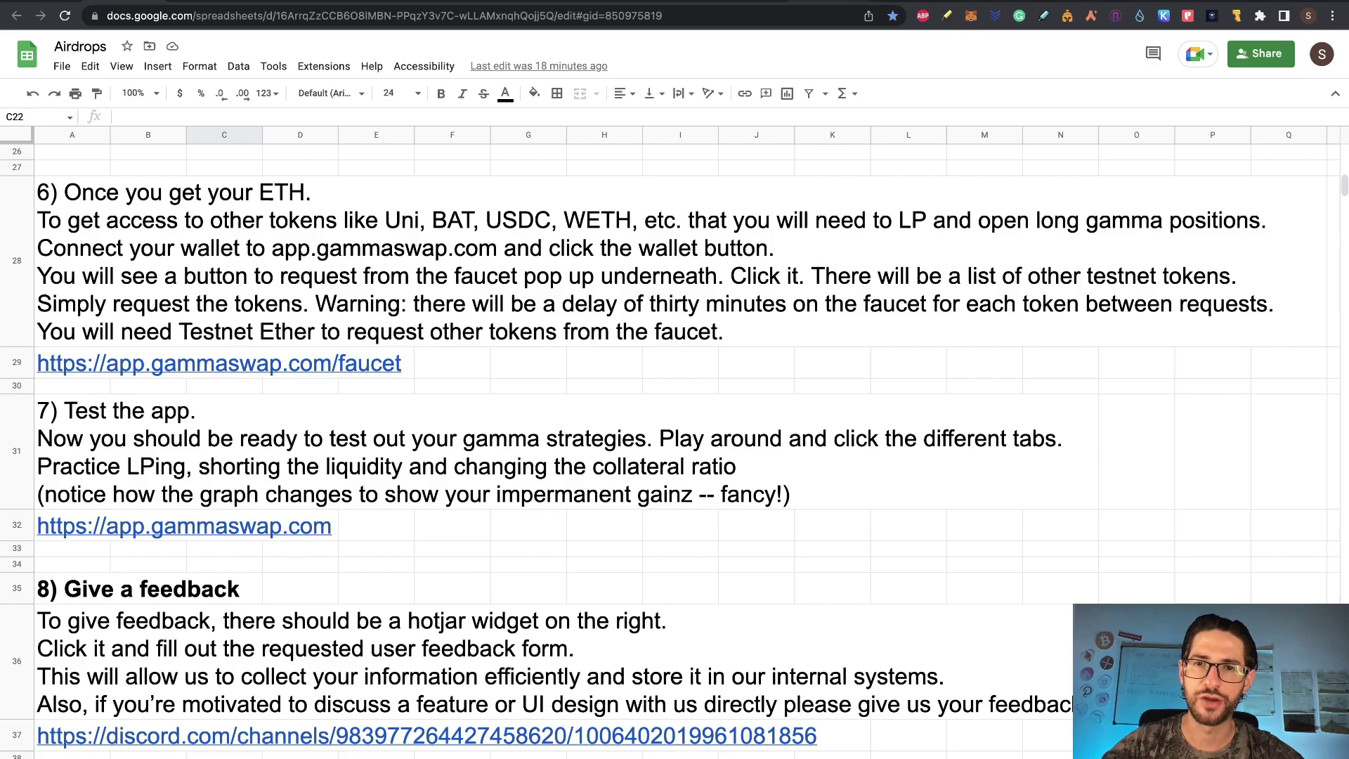
{"action": "left_click", "coordinate": [744, 2]}
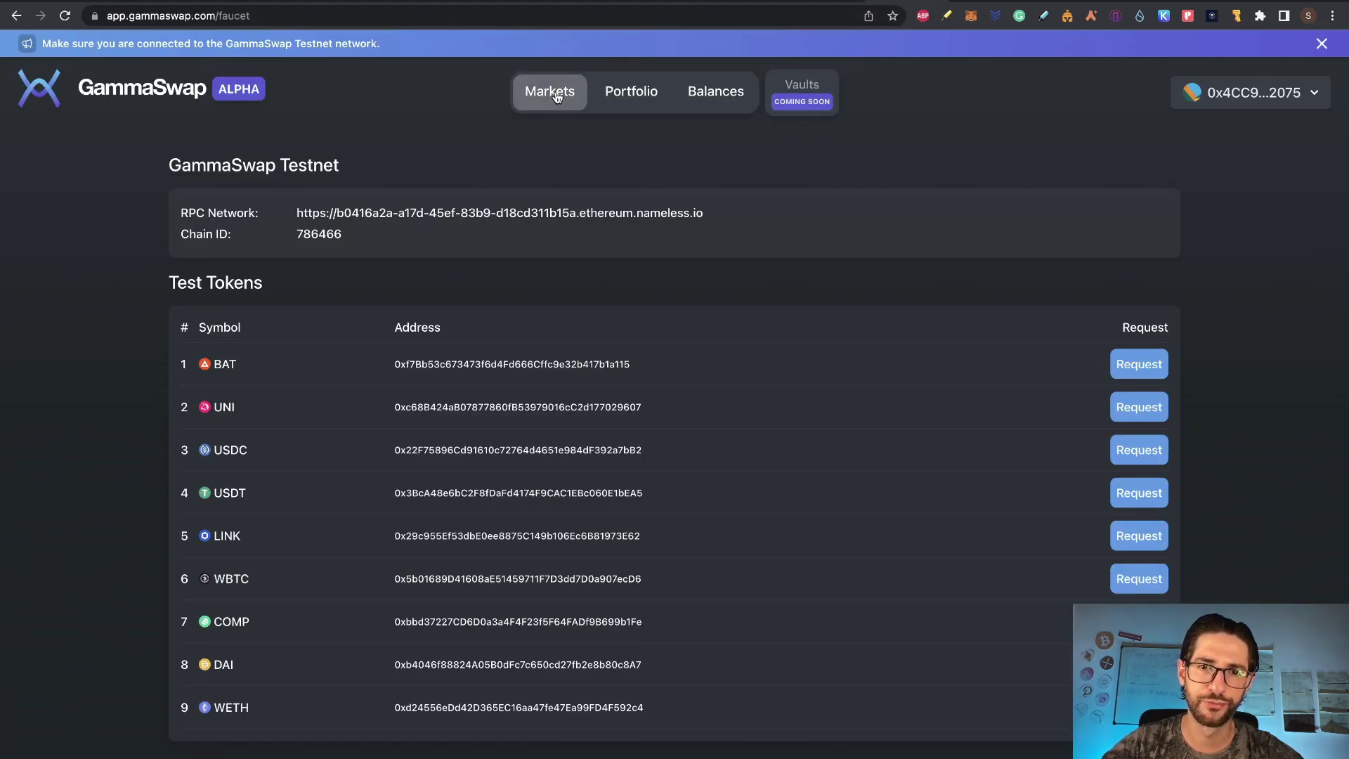
- Deposit 1 WETH with matching USDT into the USDT/WETH pool and view the 0.9999 GS LP balance
{"action": "left_click", "coordinate": [555, 94]}
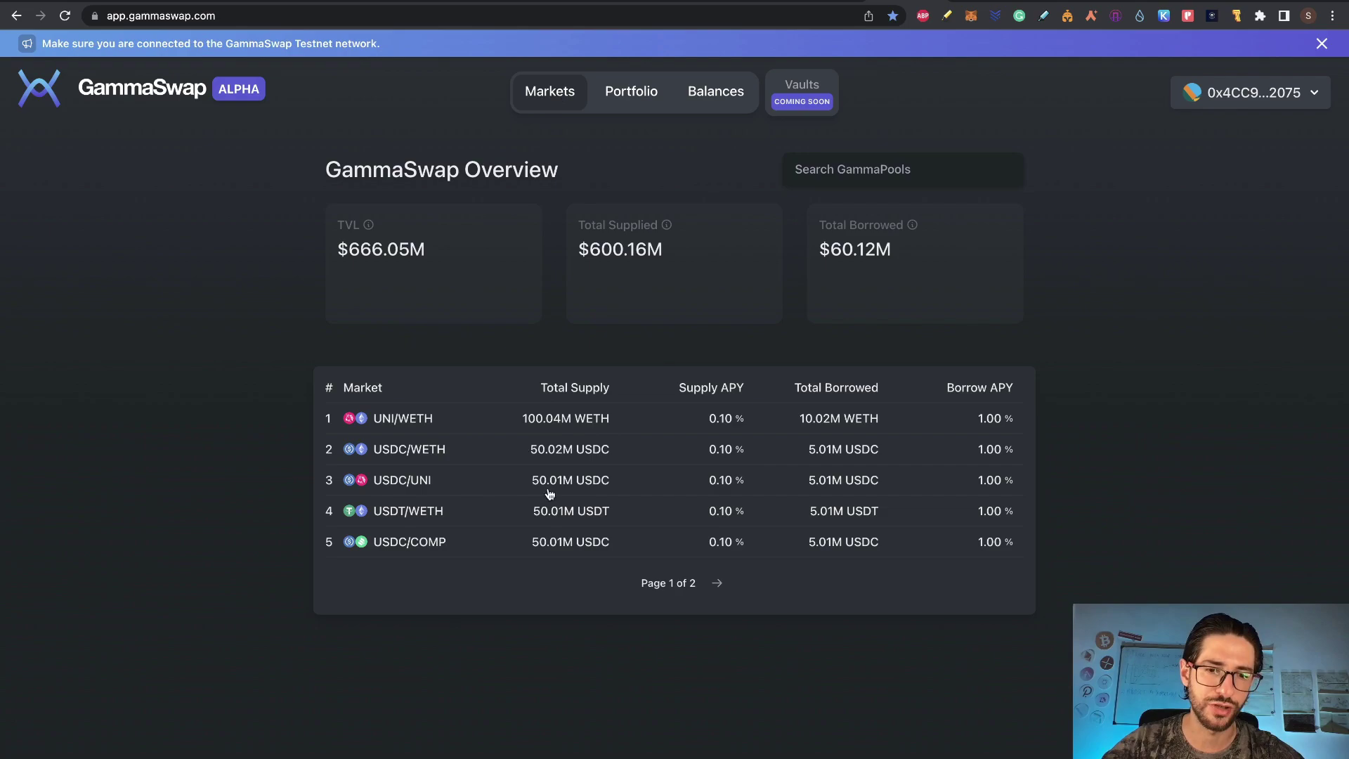
{"action": "left_click", "coordinate": [424, 517]}
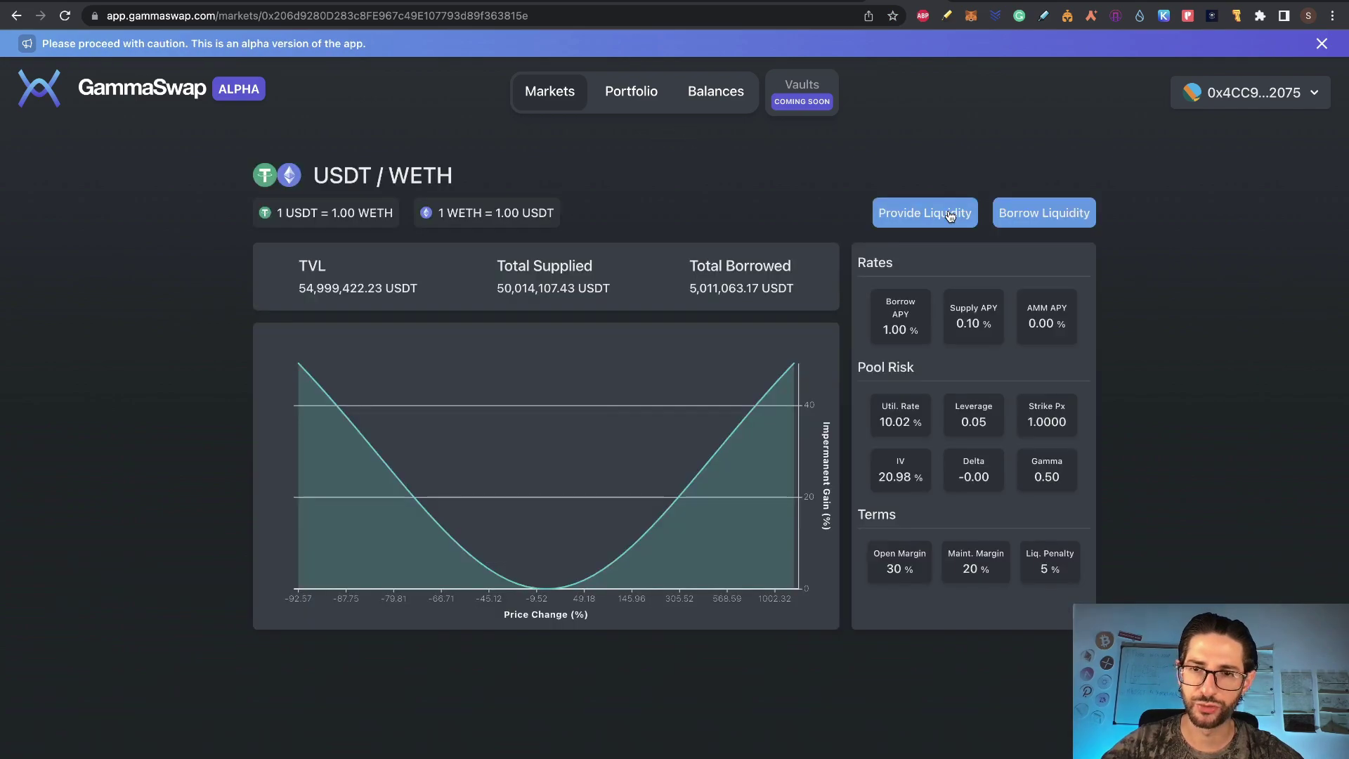
{"action": "left_click", "coordinate": [950, 216]}
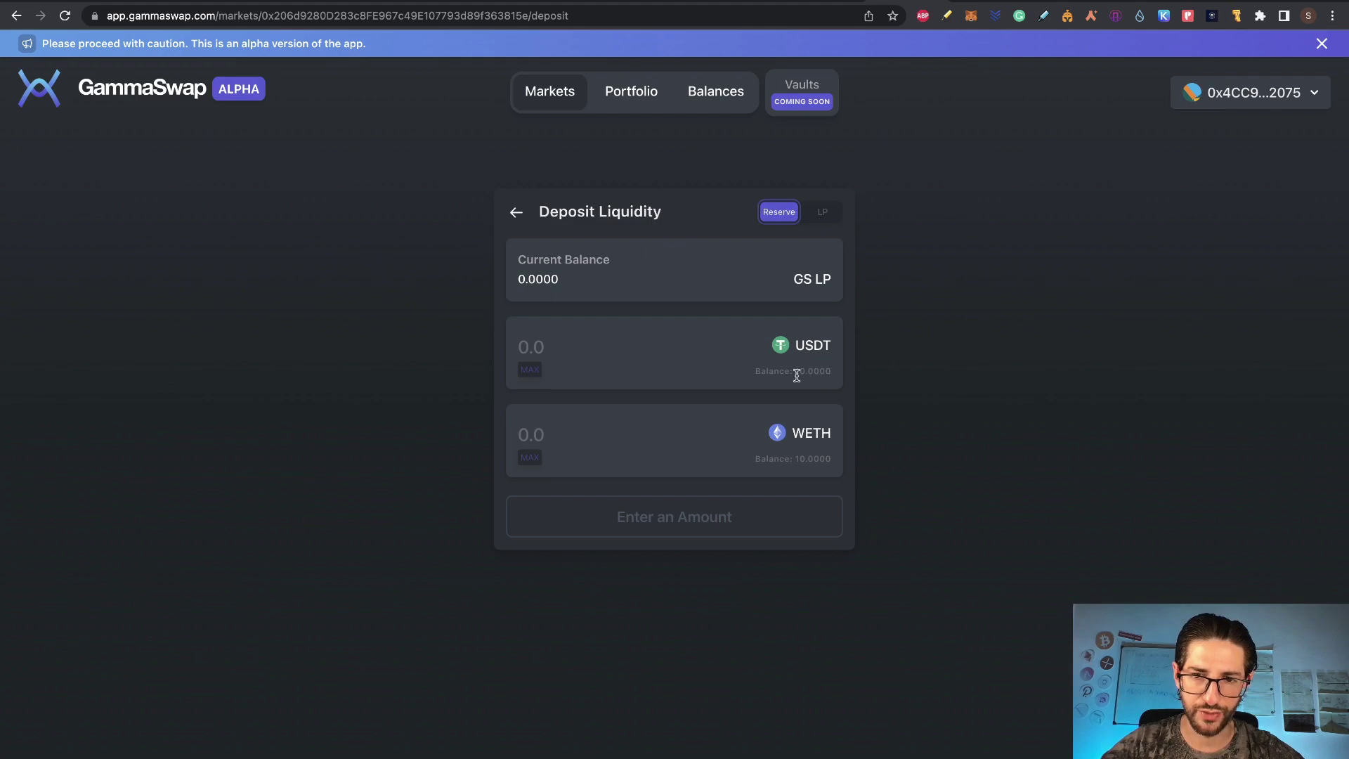
{"action": "left_click", "coordinate": [623, 440]}
{"action": "type", "text": "1"}
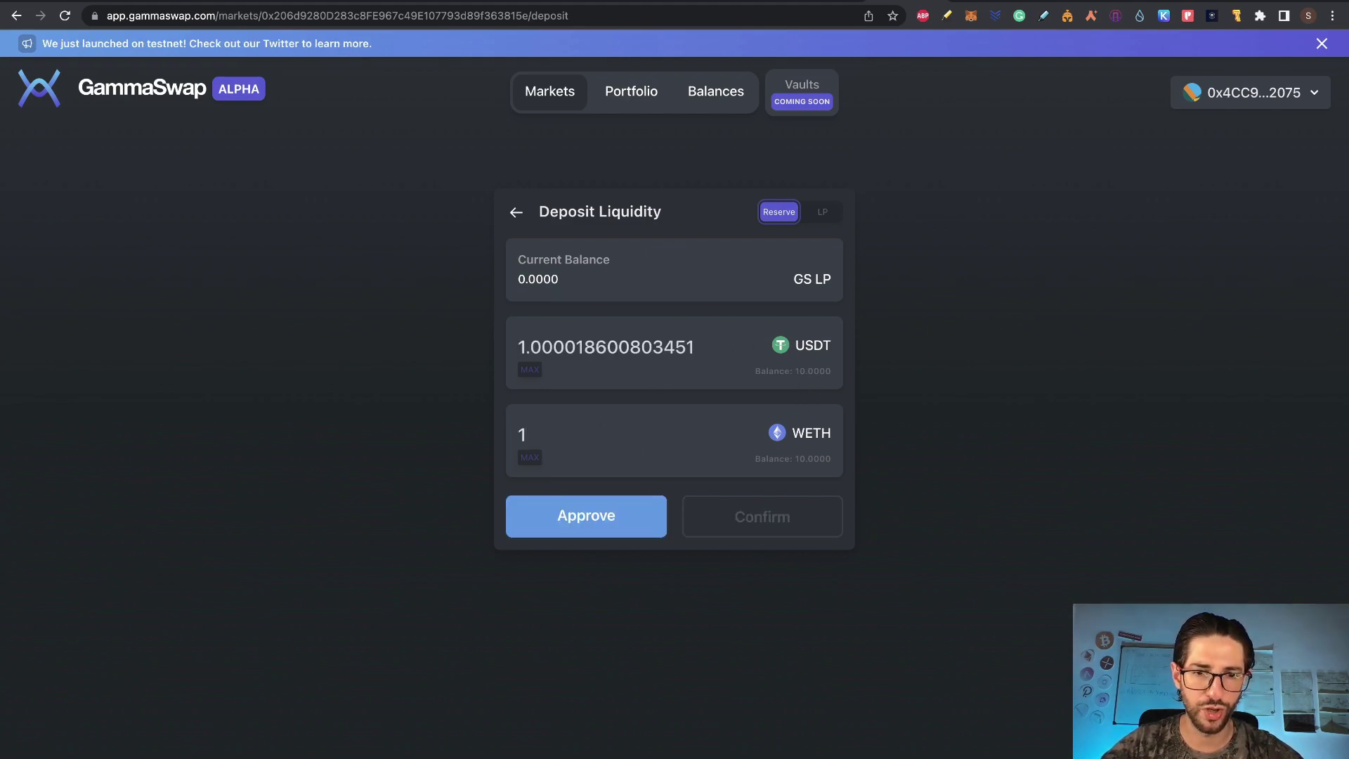
{"action": "left_click", "coordinate": [574, 516]}
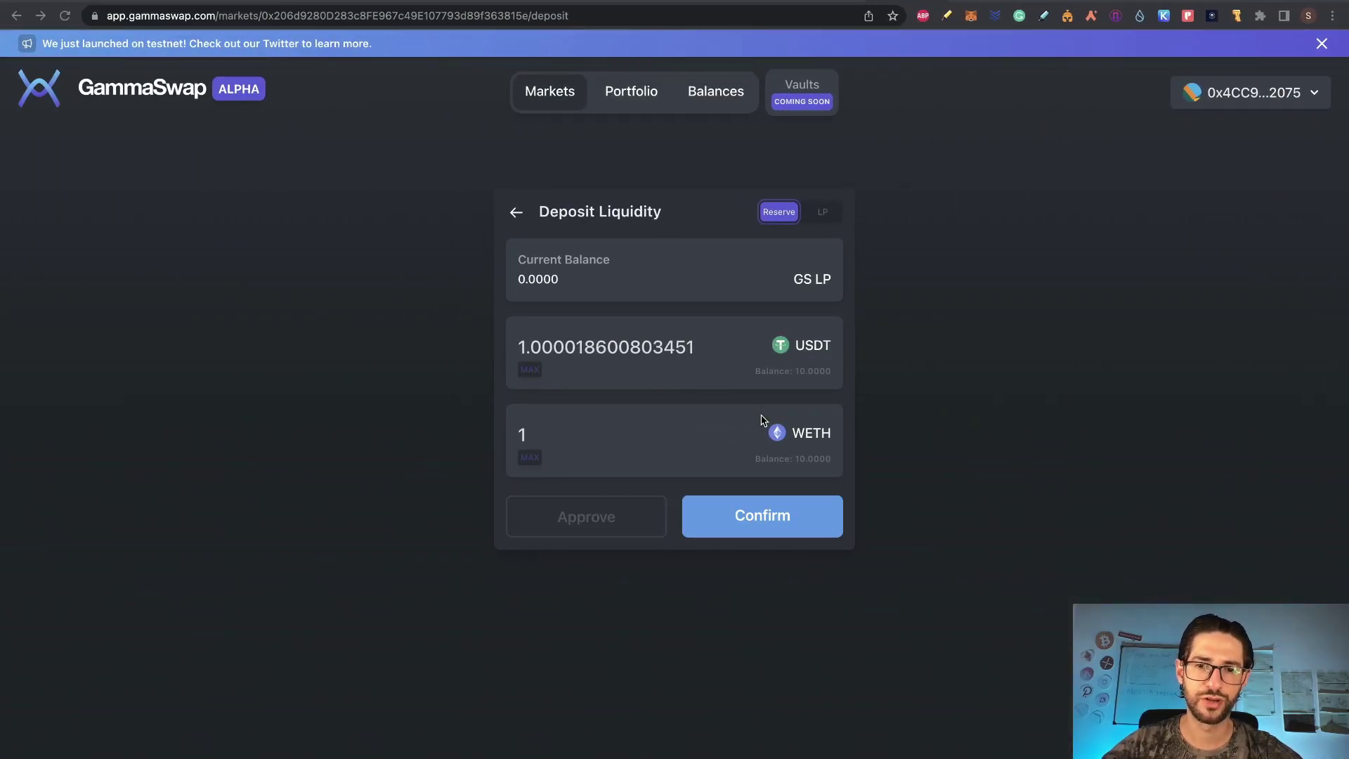
{"action": "left_click", "coordinate": [752, 520]}
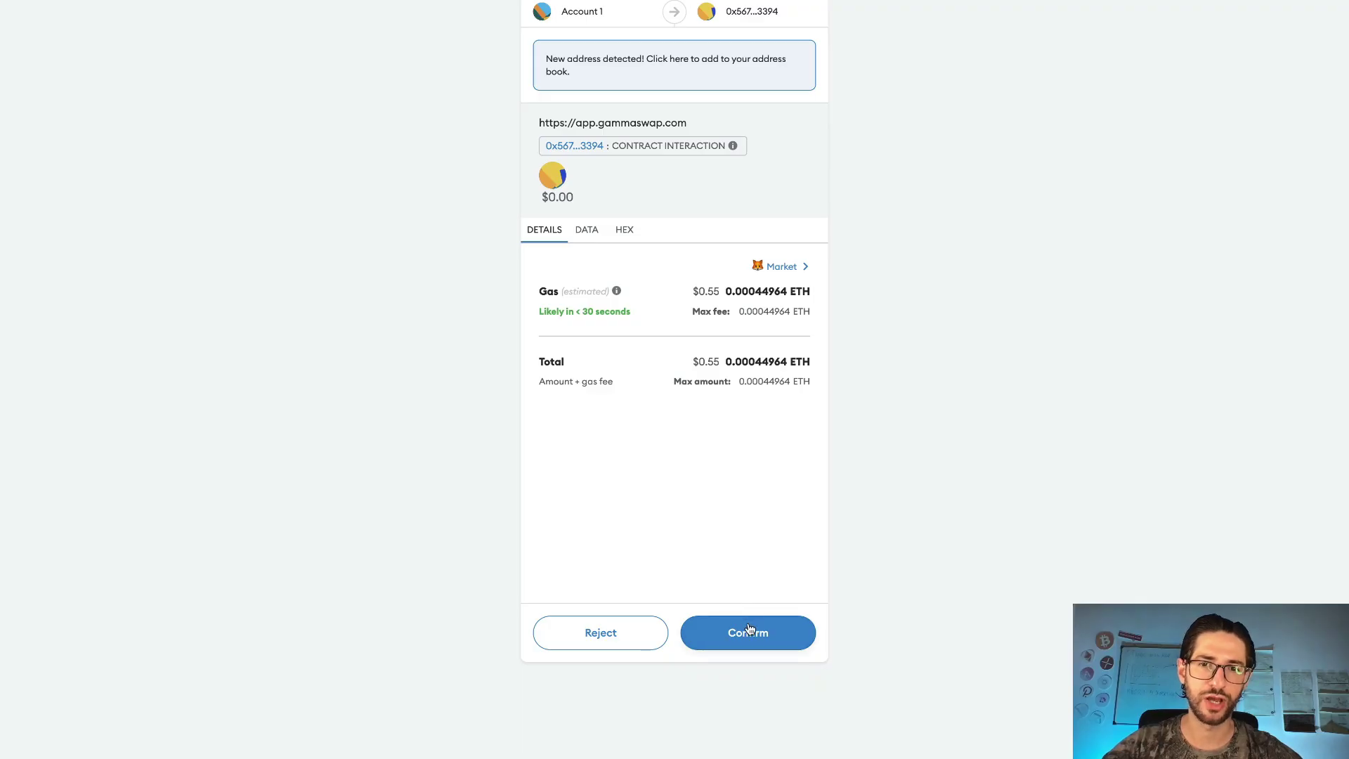
{"action": "left_click", "coordinate": [748, 629]}
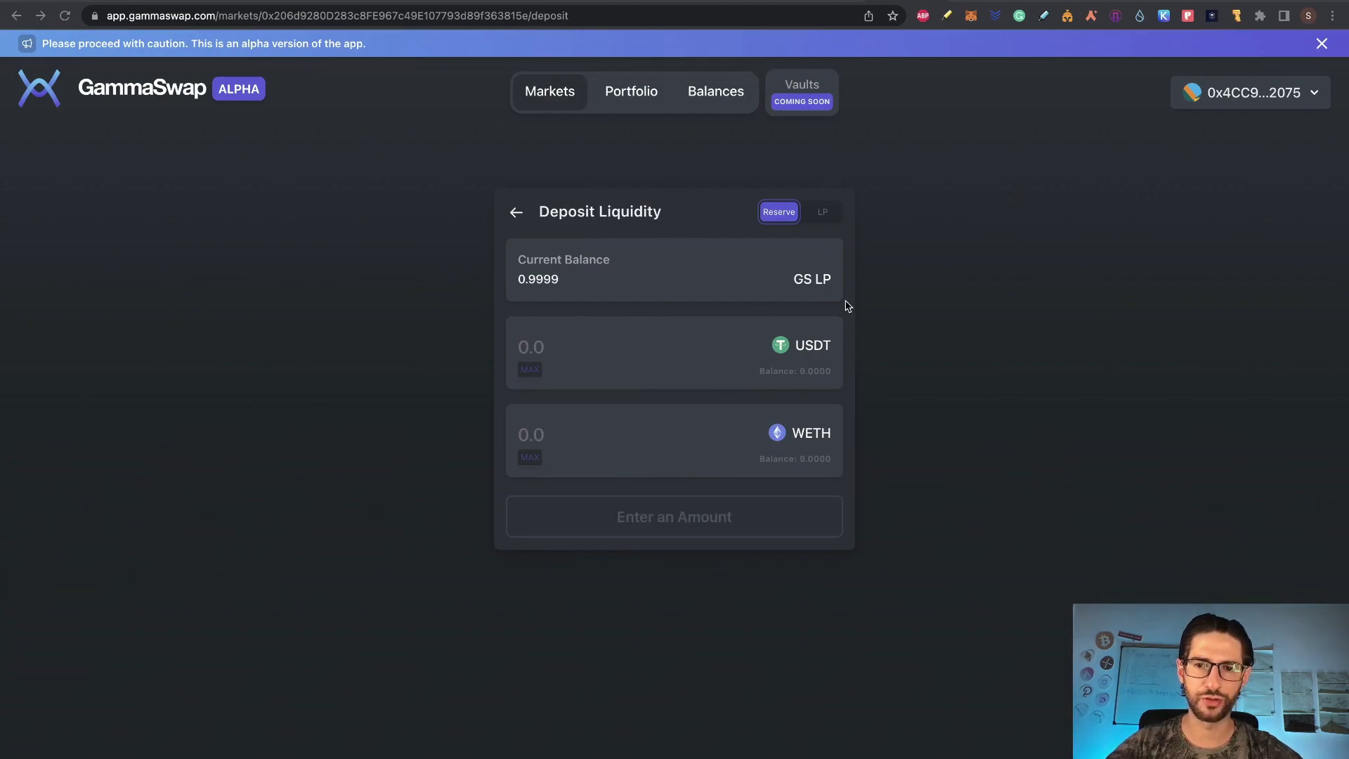
{"action": "left_click", "coordinate": [716, 95]}
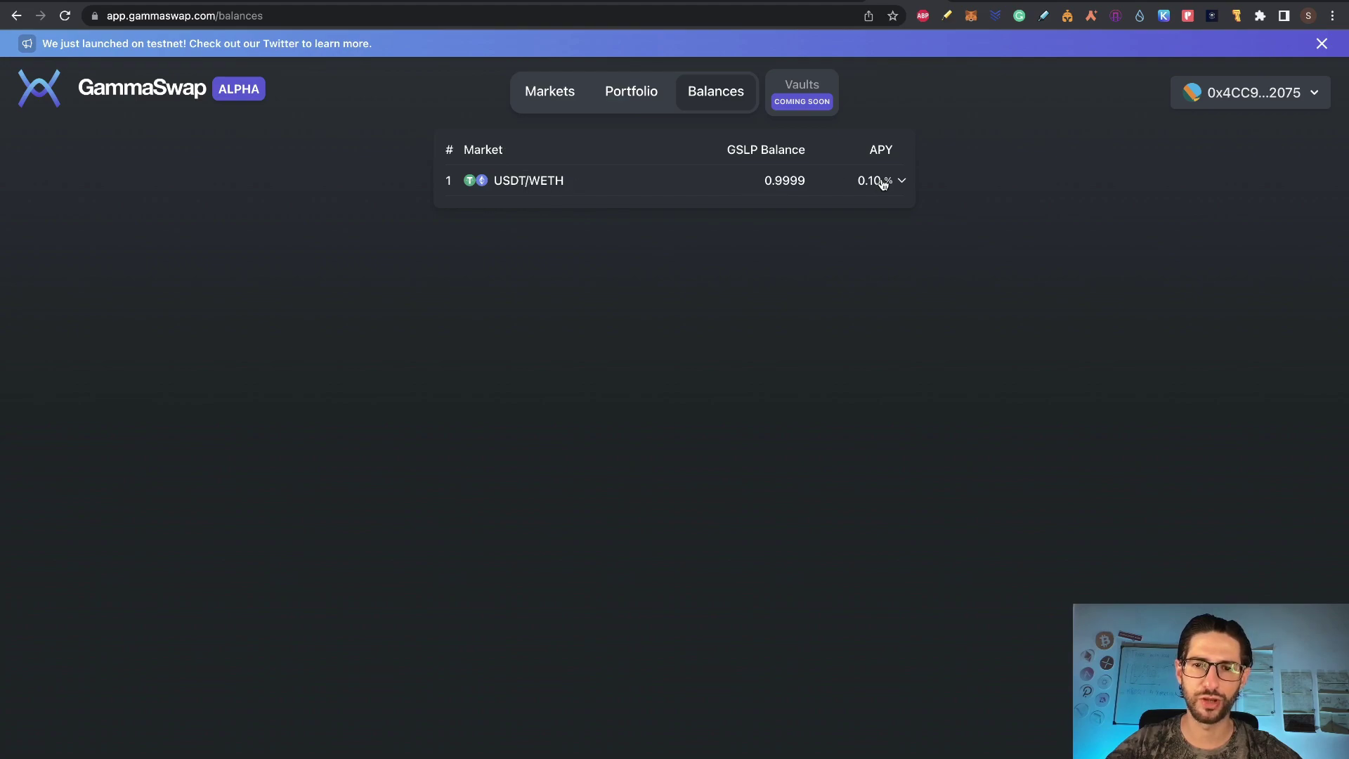
- Borrow 0.1 liquidity from the LINK/WETH market, approving LINK and confirming the loan
{"action": "left_click", "coordinate": [540, 183]}
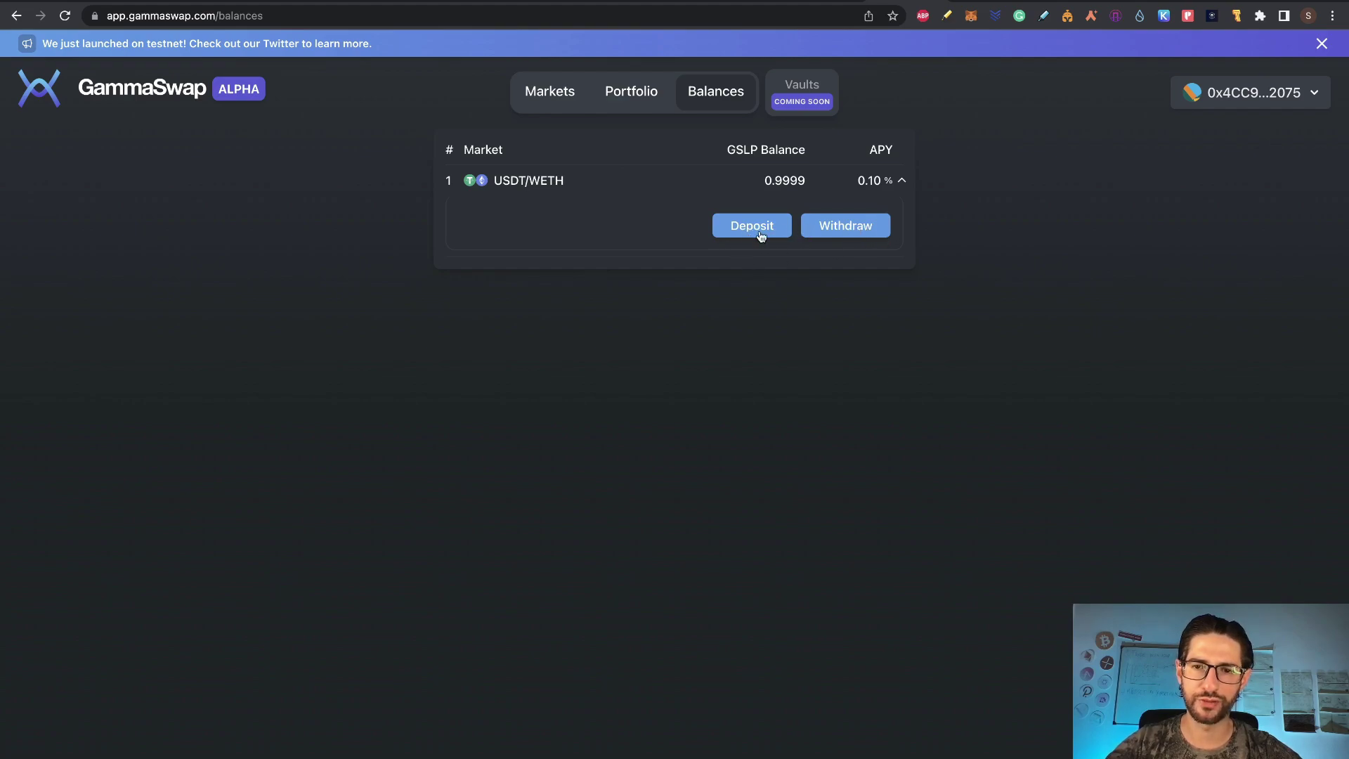
{"action": "left_click", "coordinate": [631, 94]}
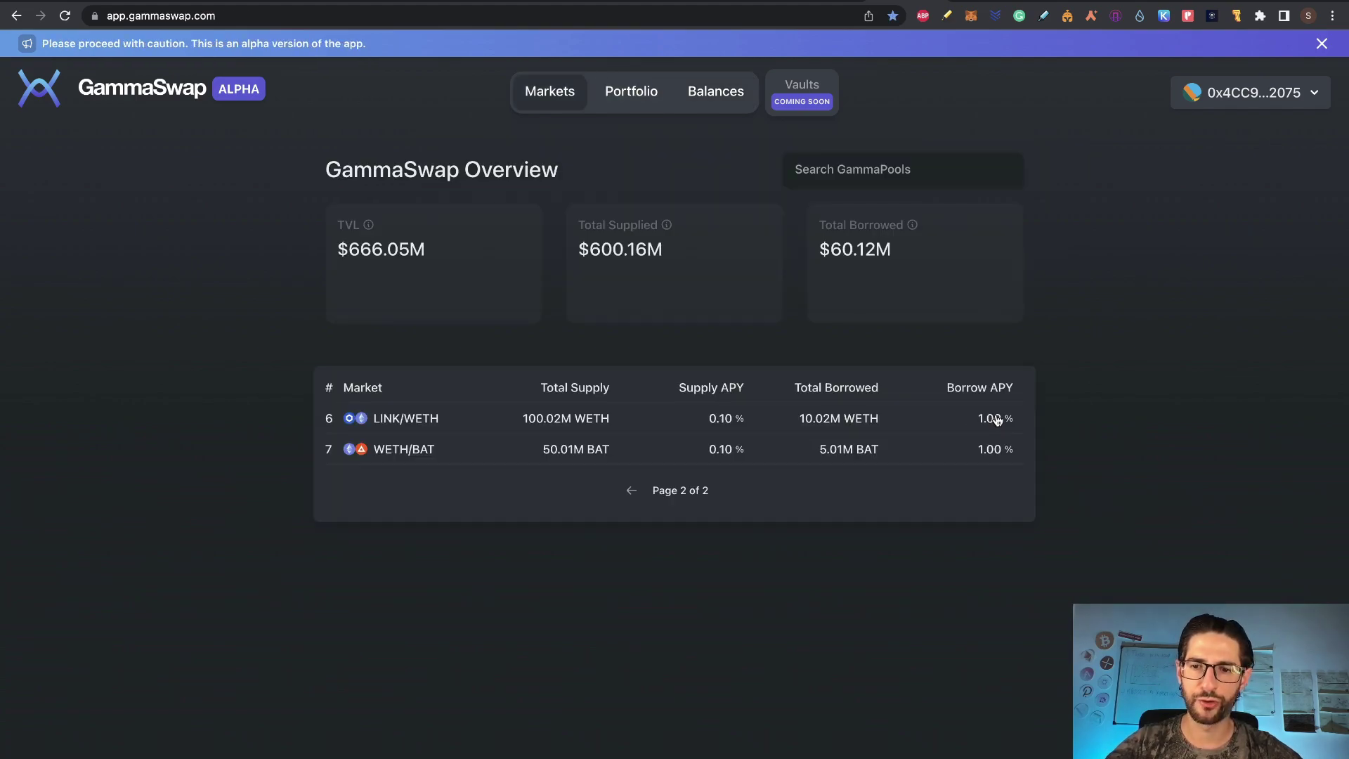
{"action": "left_click", "coordinate": [997, 420]}
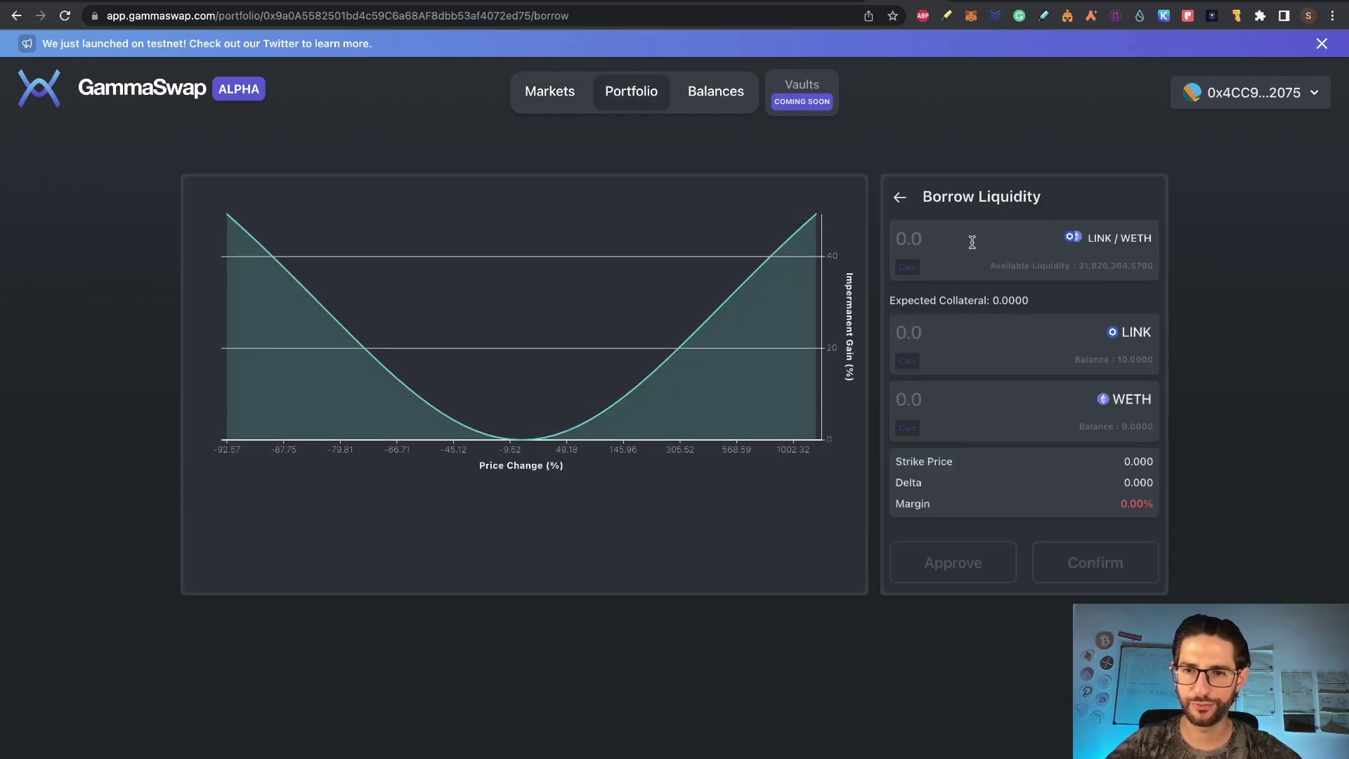
{"action": "left_click", "coordinate": [972, 241]}
{"action": "type", "text": "0.1"}
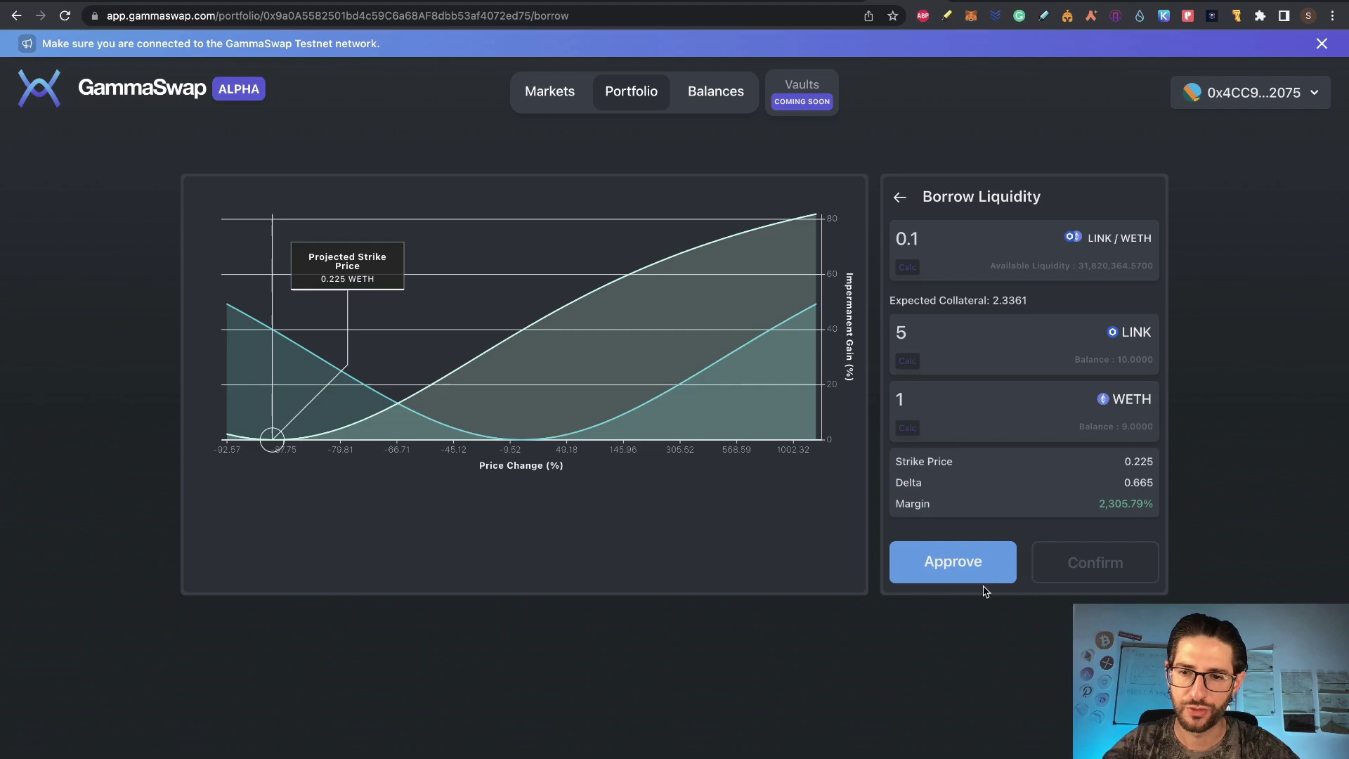
{"action": "left_click", "coordinate": [946, 558]}
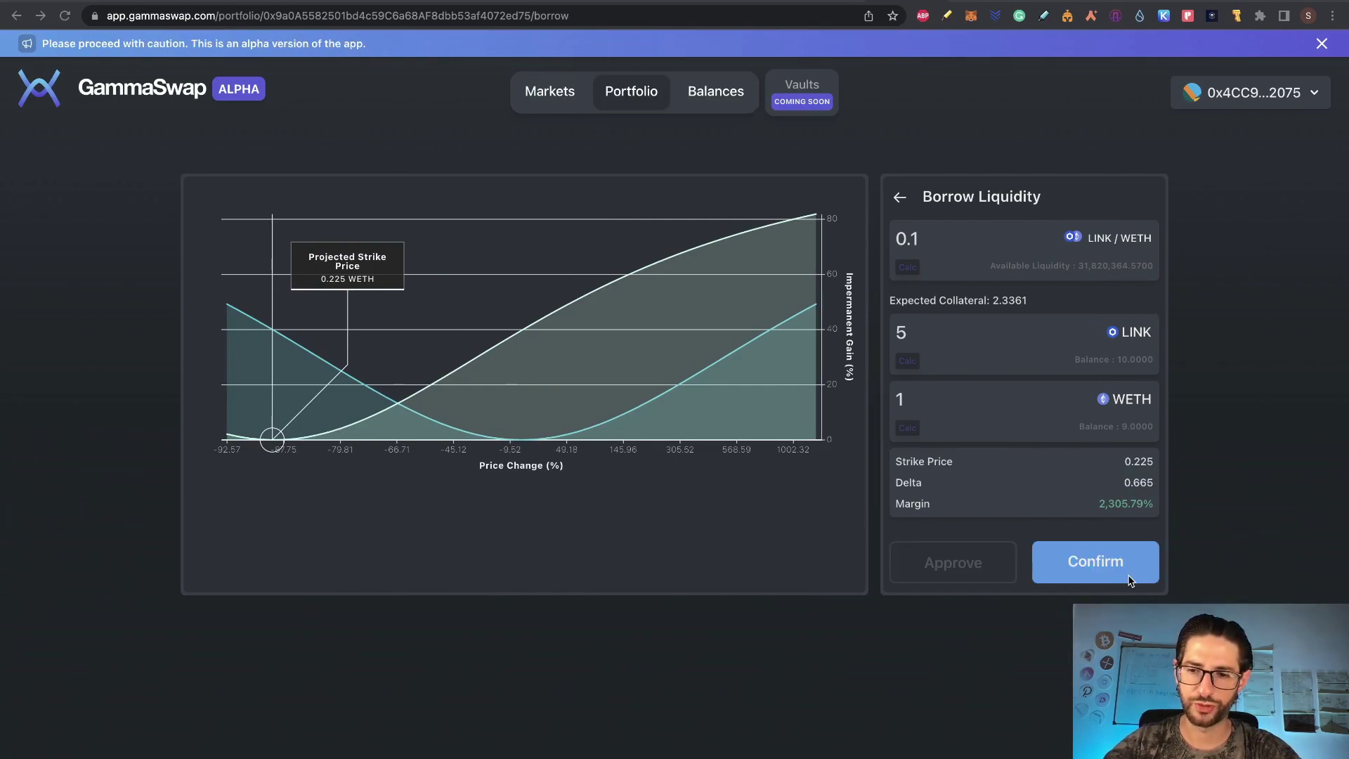
{"action": "left_click", "coordinate": [1080, 552]}
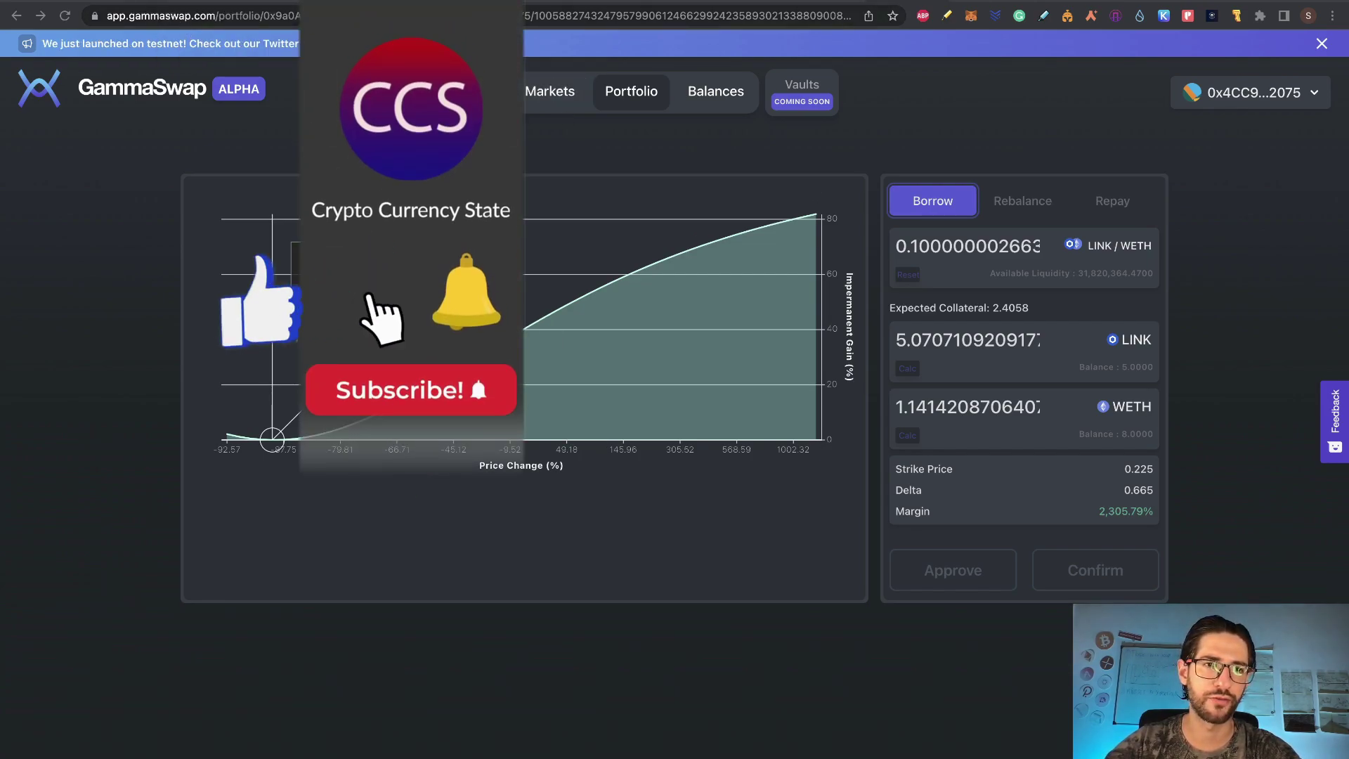
{"action": "key", "text": "ctrl+Tab"}
{"action": "scroll", "coordinate": [661, 468], "scroll_direction": "down", "scroll_amount": 5}
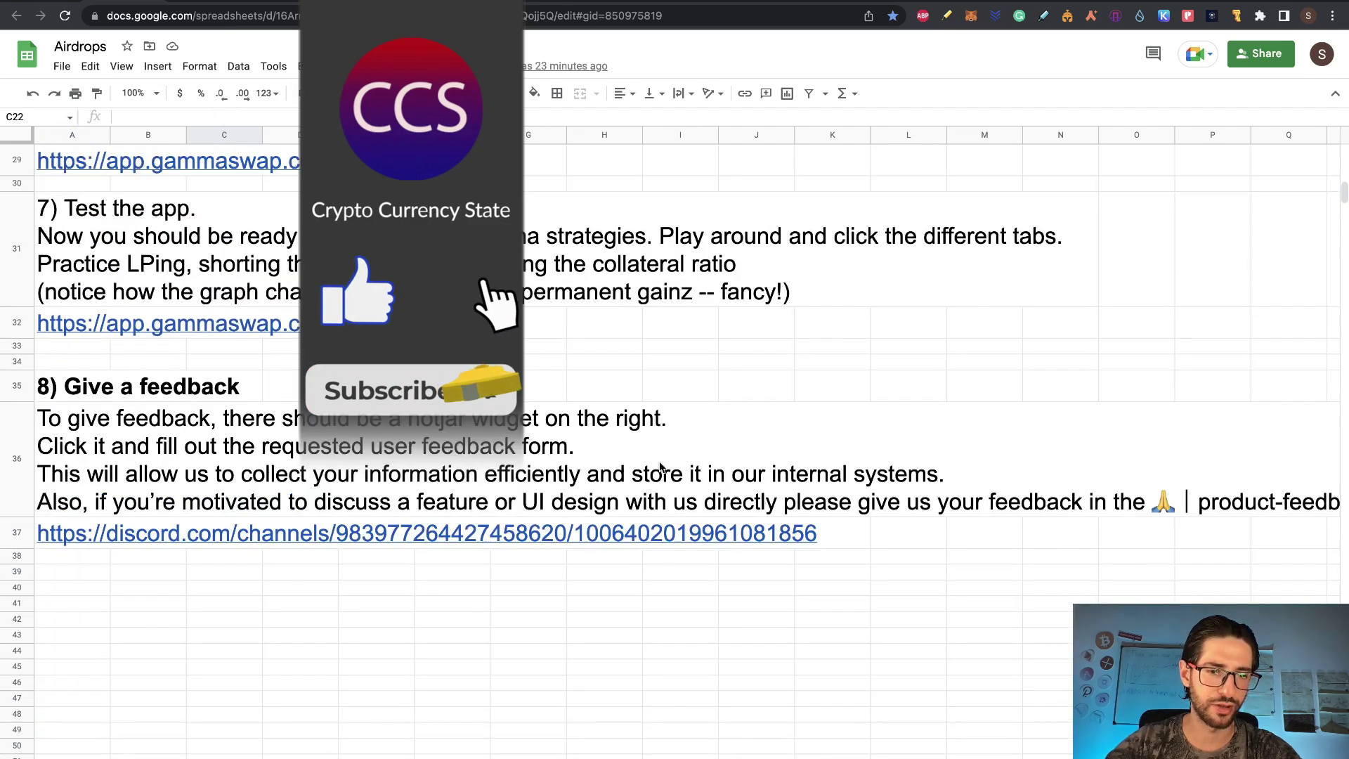
{"action": "scroll", "coordinate": [664, 471], "scroll_direction": "up", "scroll_amount": 2}
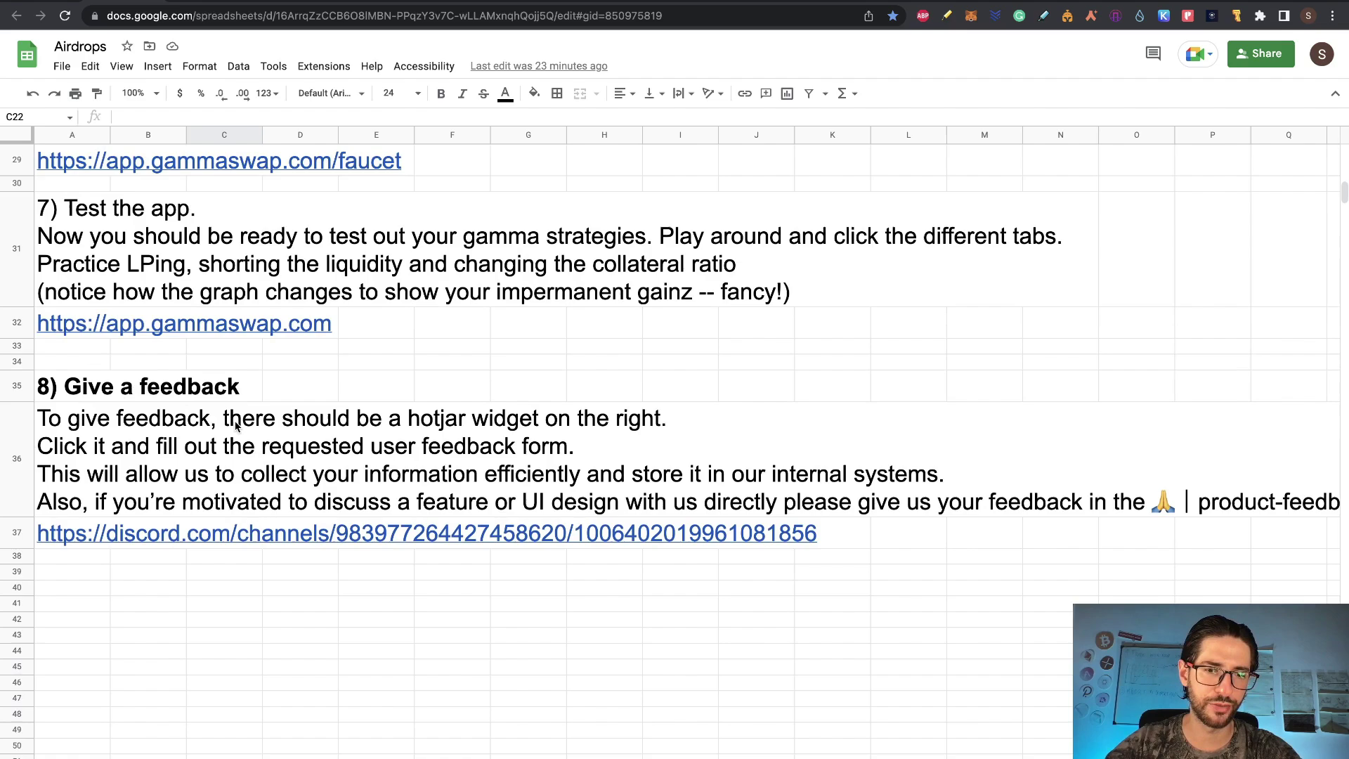
{"action": "key", "text": "ctrl+shift+Tab"}
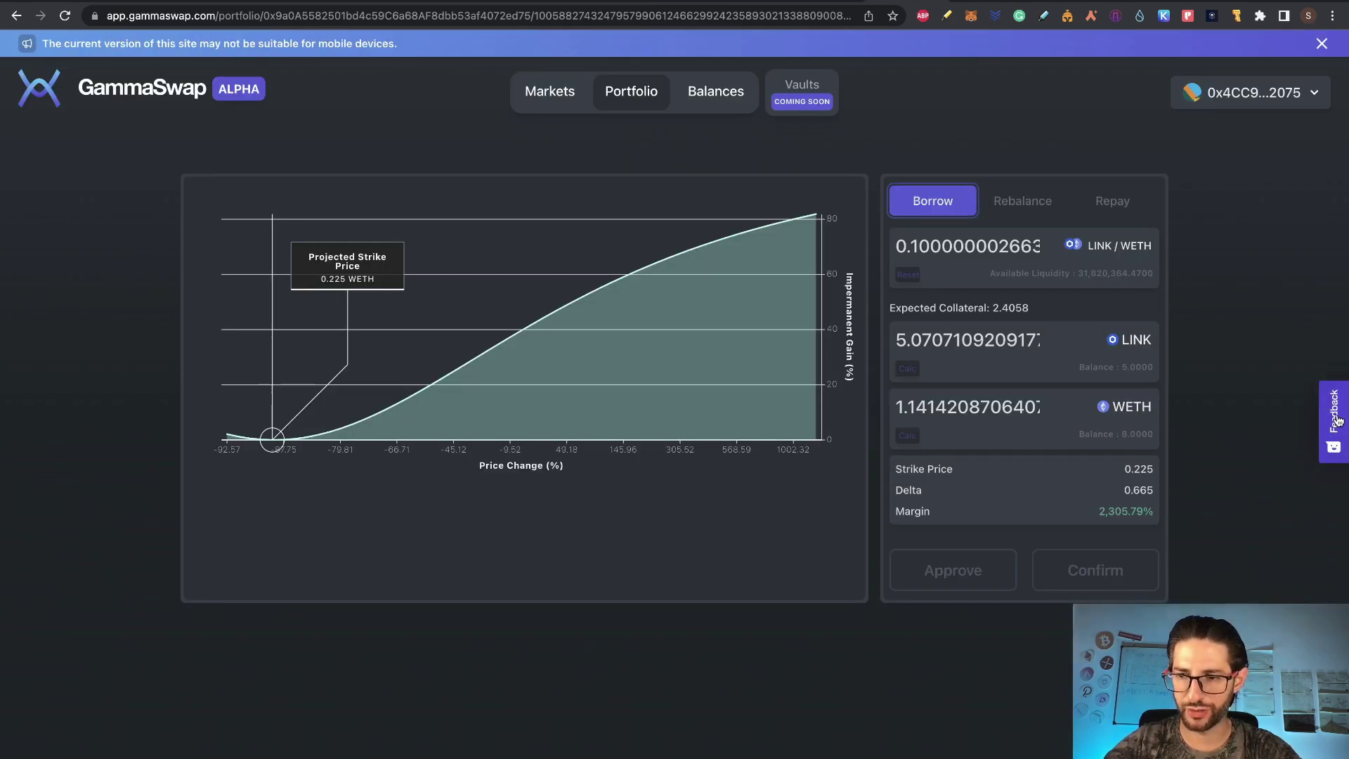
- Send Hotjar feedback rated 'Like' with the slow-approval comment, then return to the Airdrops sheet
{"action": "left_click", "coordinate": [1336, 419]}
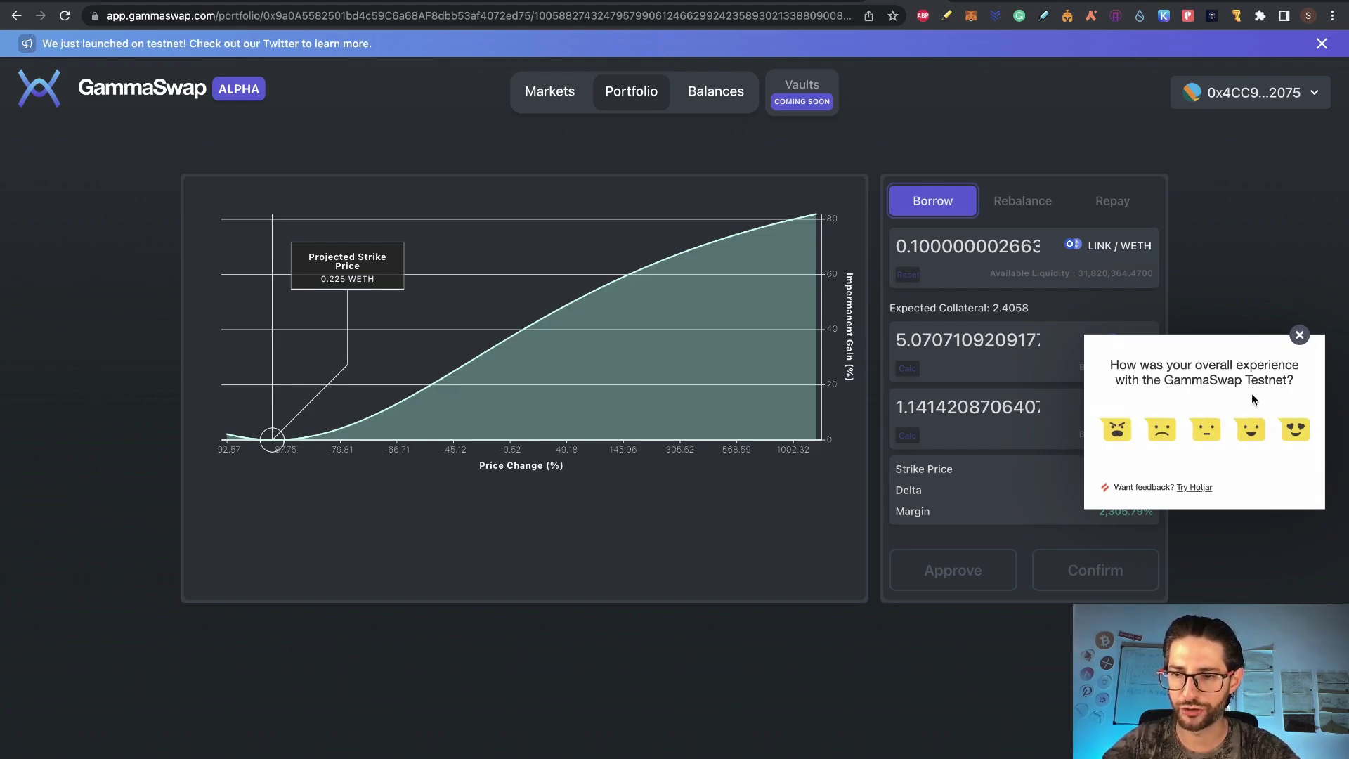
{"action": "left_click", "coordinate": [1252, 430]}
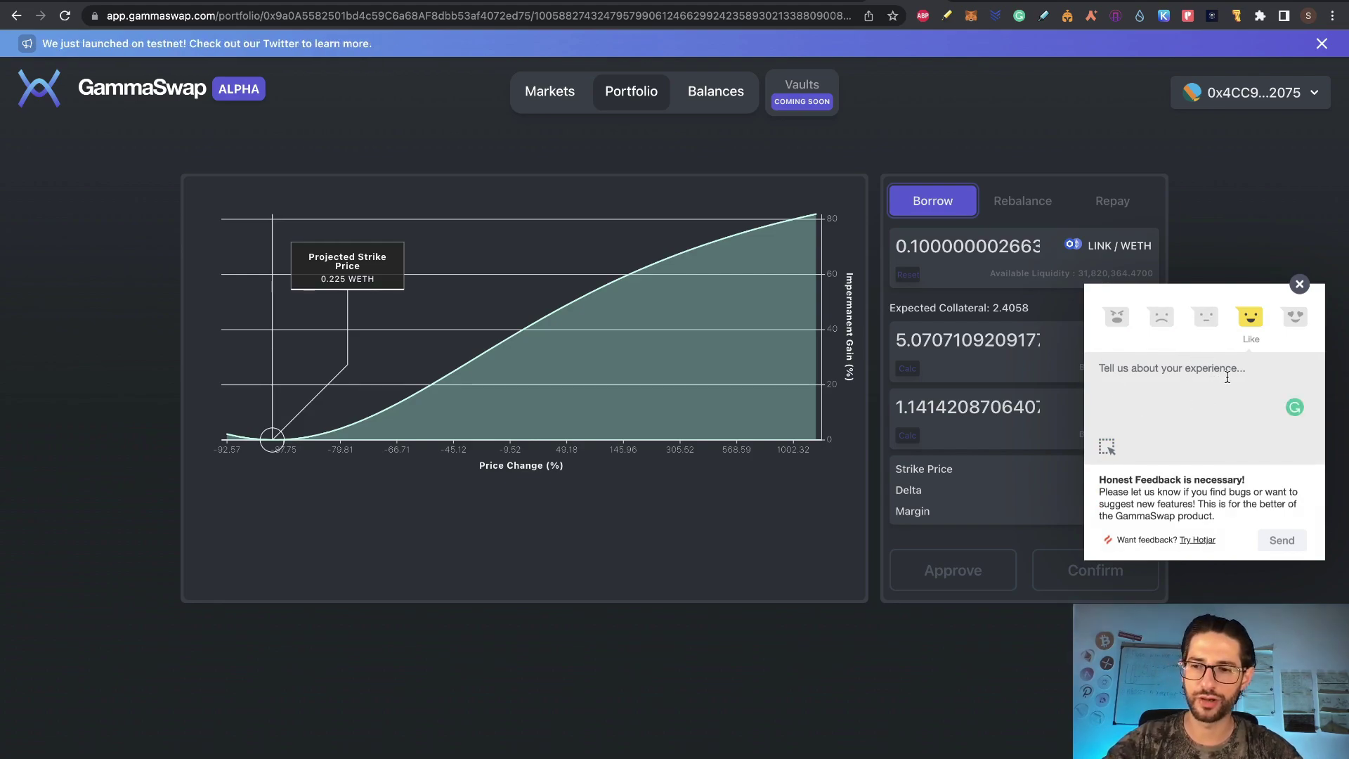
{"action": "type", "text": "The UI looks smooth and everything worked. The only think is that takes a lot of time to approve the usage of the tokens on the LP and when I borrowed. Take like 1 minute."}
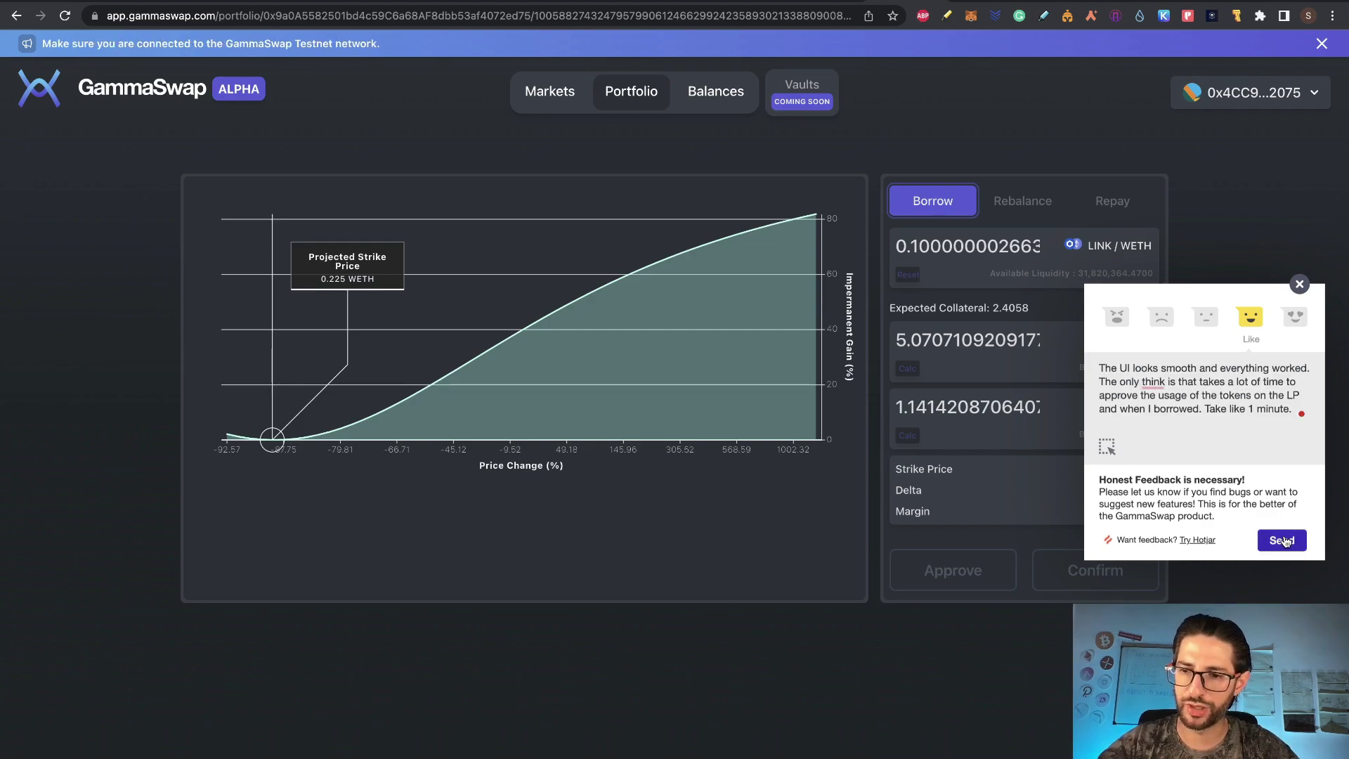
{"action": "left_click", "coordinate": [1283, 540]}
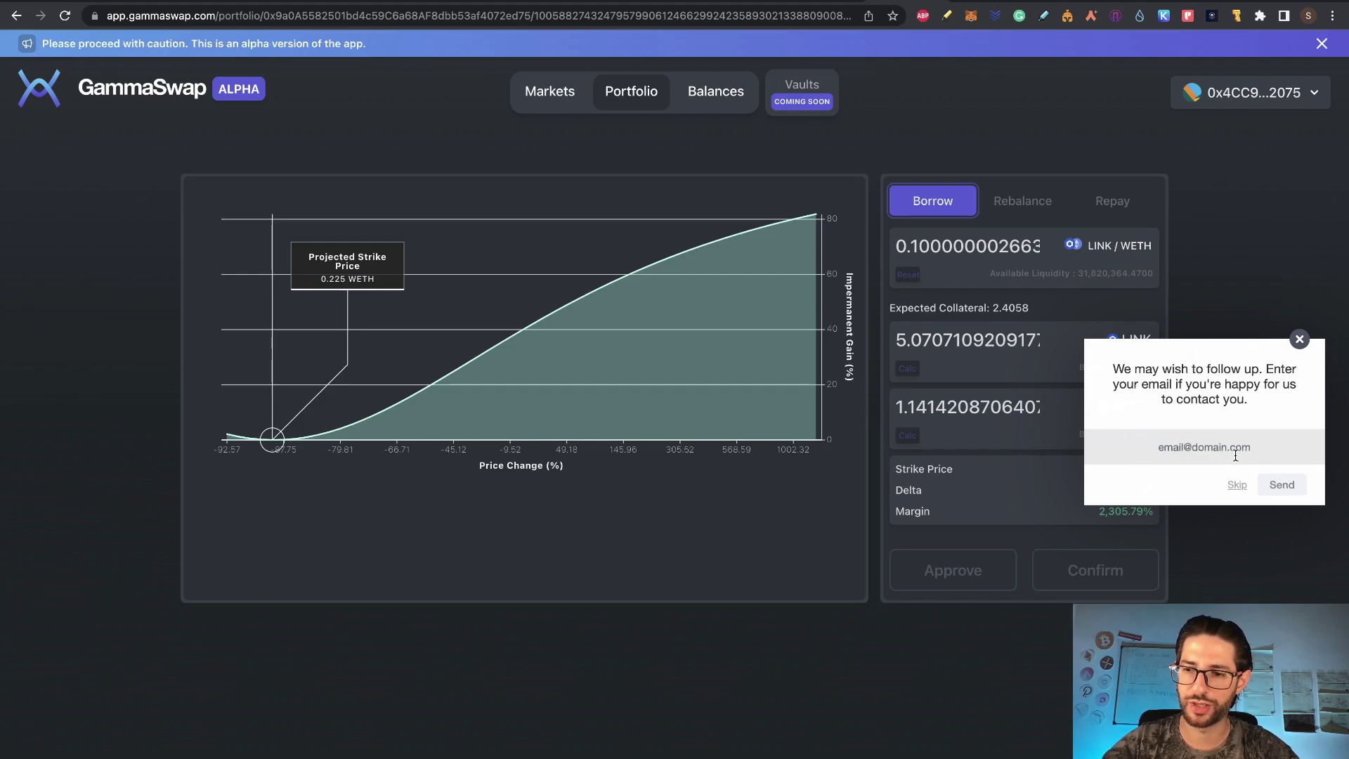
{"action": "left_click", "coordinate": [113, 1]}
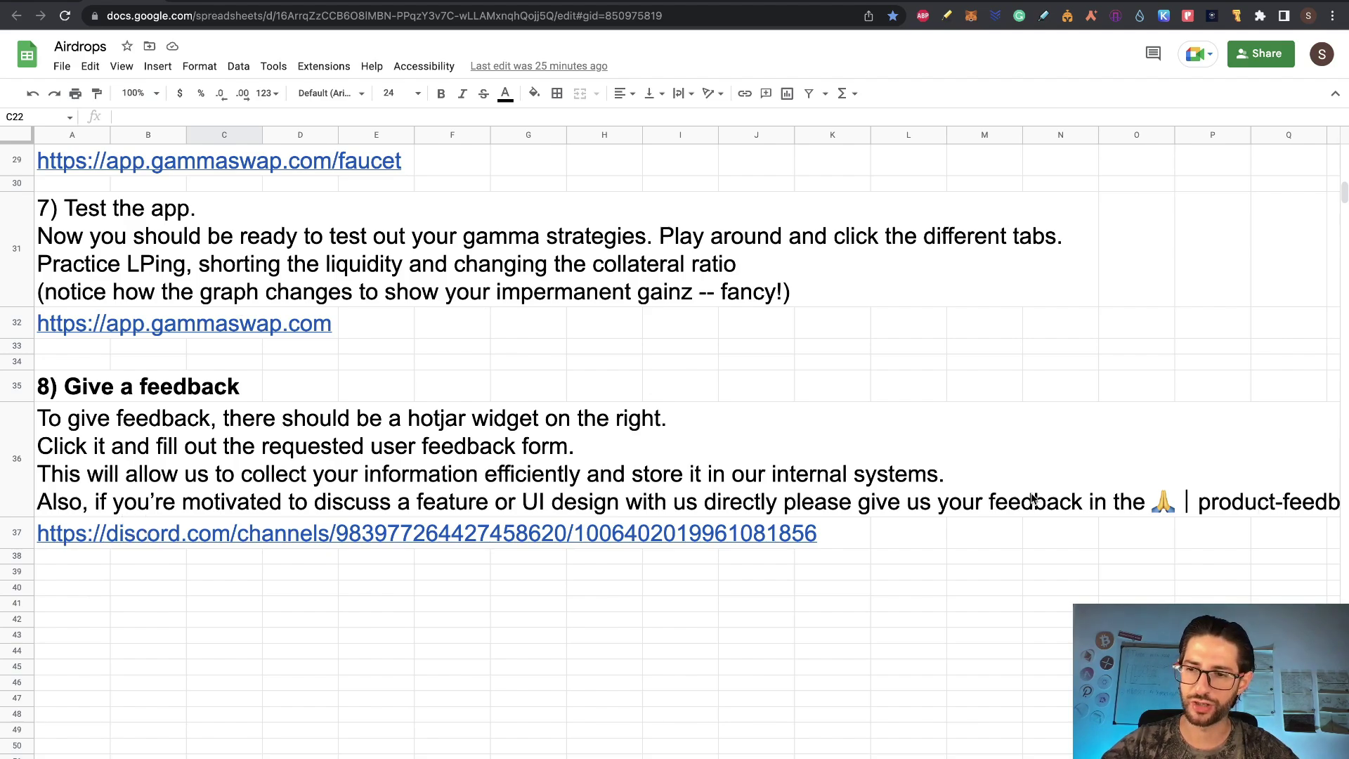
- Scroll through other testers' posts in Discord's #product-feedback channel
{"action": "left_click", "coordinate": [846, 4]}
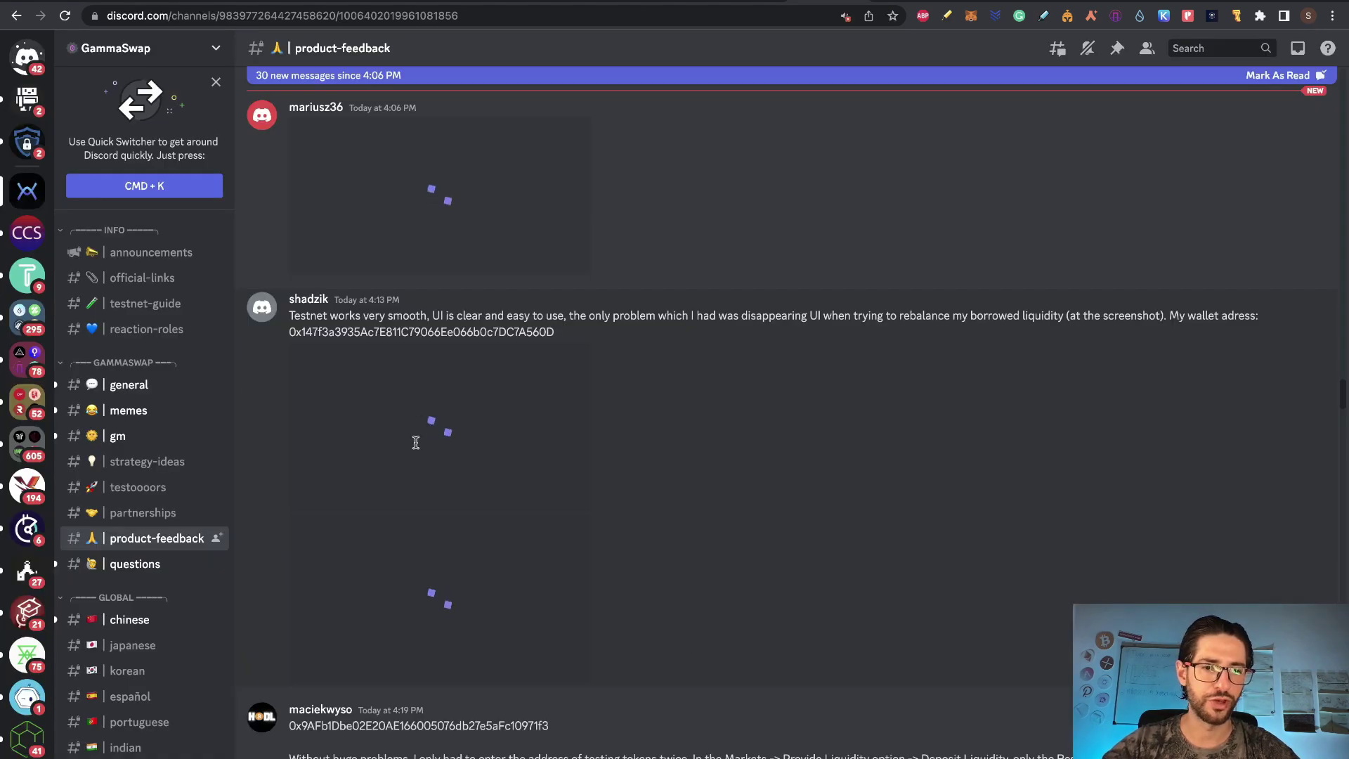
{"action": "scroll", "coordinate": [757, 615], "scroll_direction": "down", "scroll_amount": 15}
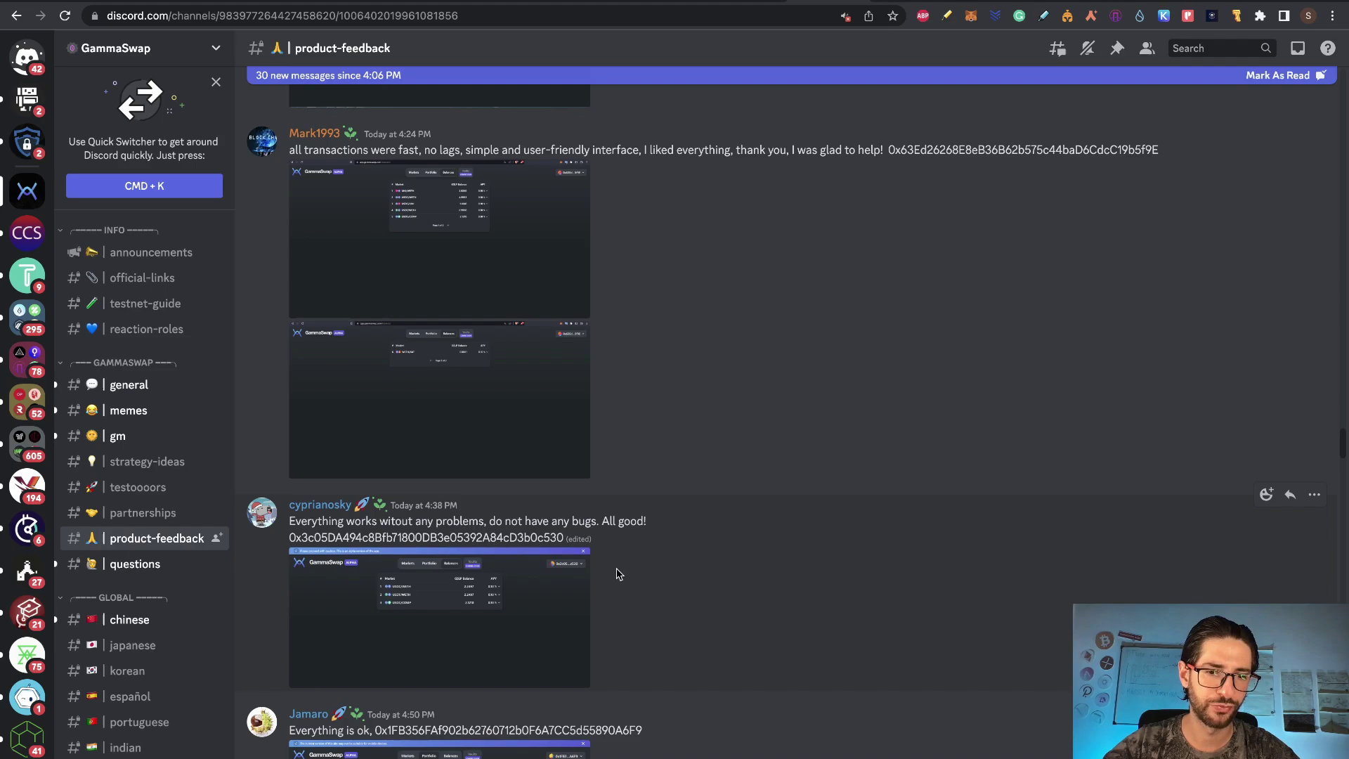
{"action": "scroll", "coordinate": [618, 574], "scroll_direction": "down", "scroll_amount": 10}
{"action": "scroll", "coordinate": [617, 575], "scroll_direction": "down", "scroll_amount": 20}
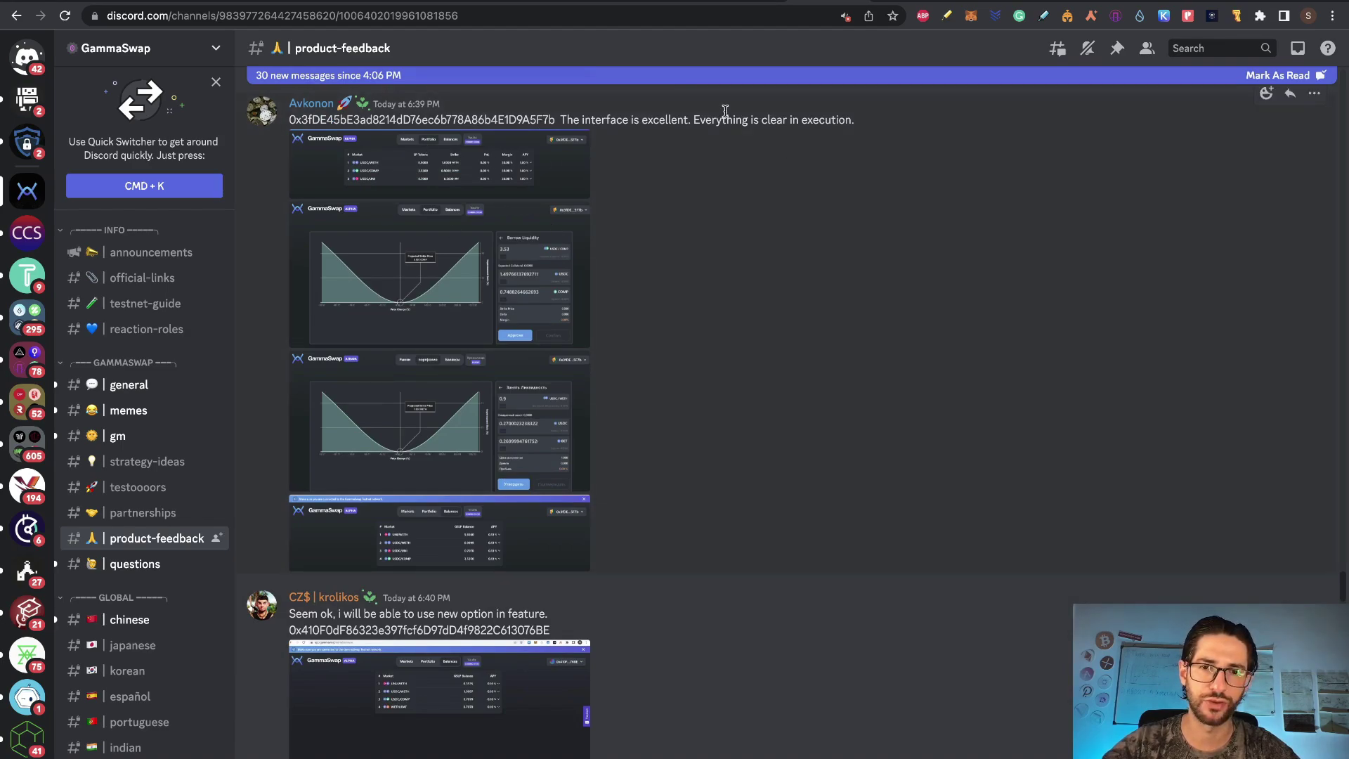
{"action": "double_click", "coordinate": [510, 118]}
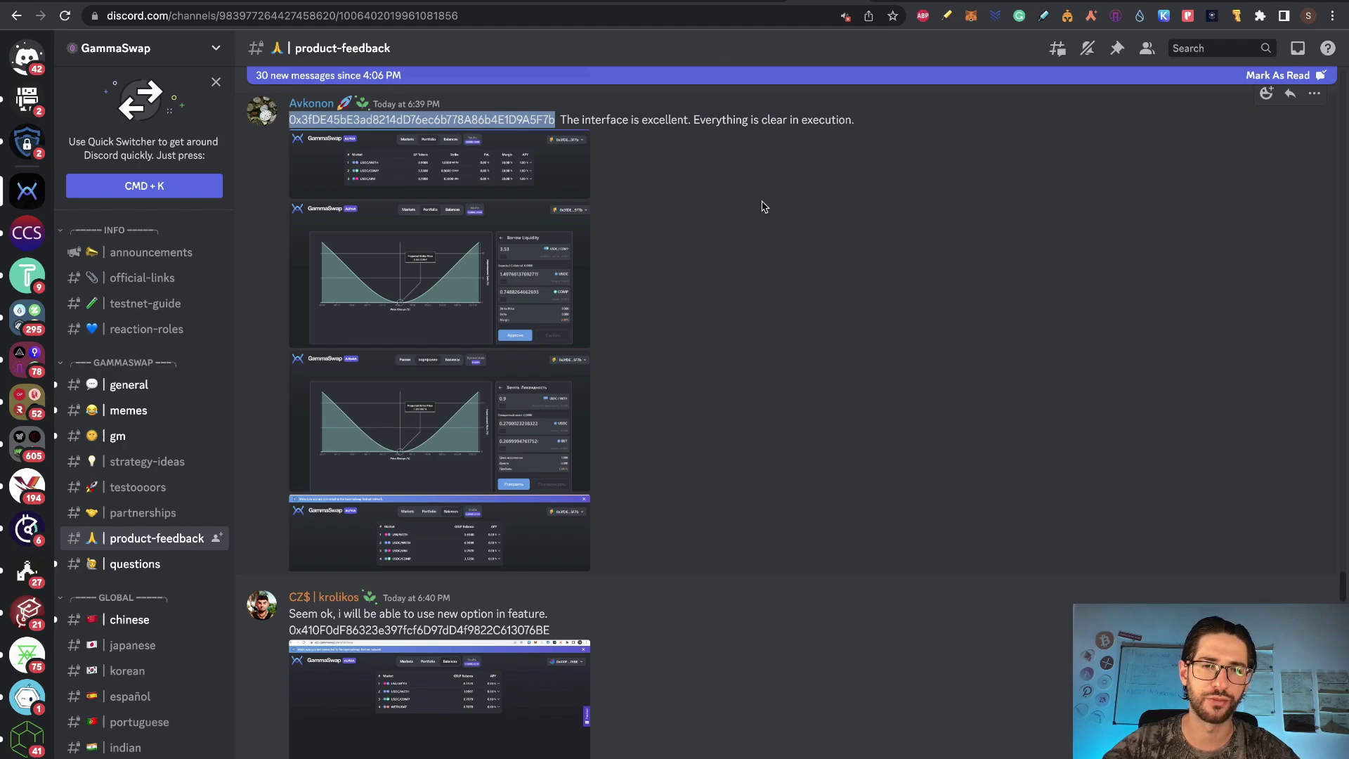
{"action": "left_click", "coordinate": [839, 355]}
{"action": "scroll", "coordinate": [840, 355], "scroll_direction": "down", "scroll_amount": 10}
{"action": "scroll", "coordinate": [839, 355], "scroll_direction": "down", "scroll_amount": 7}
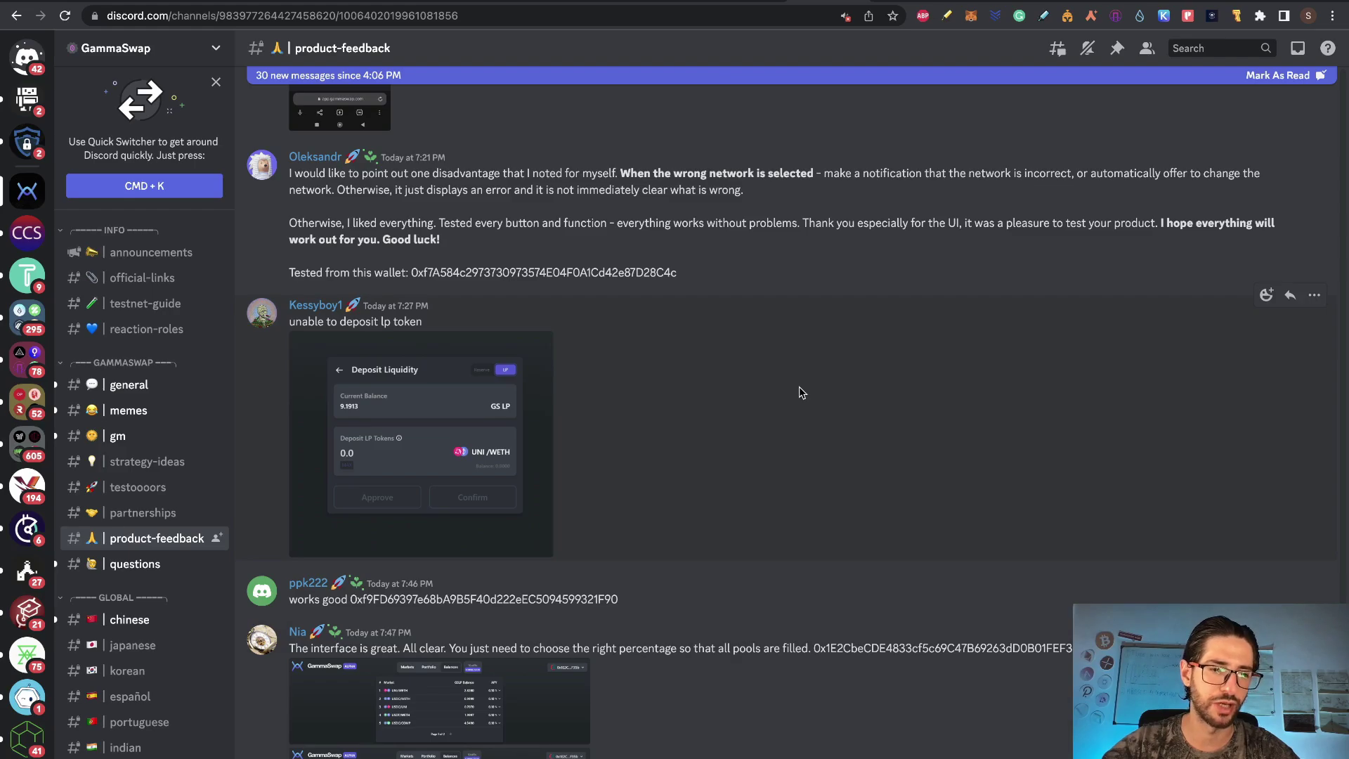
{"action": "scroll", "coordinate": [800, 392], "scroll_direction": "up", "scroll_amount": 12}
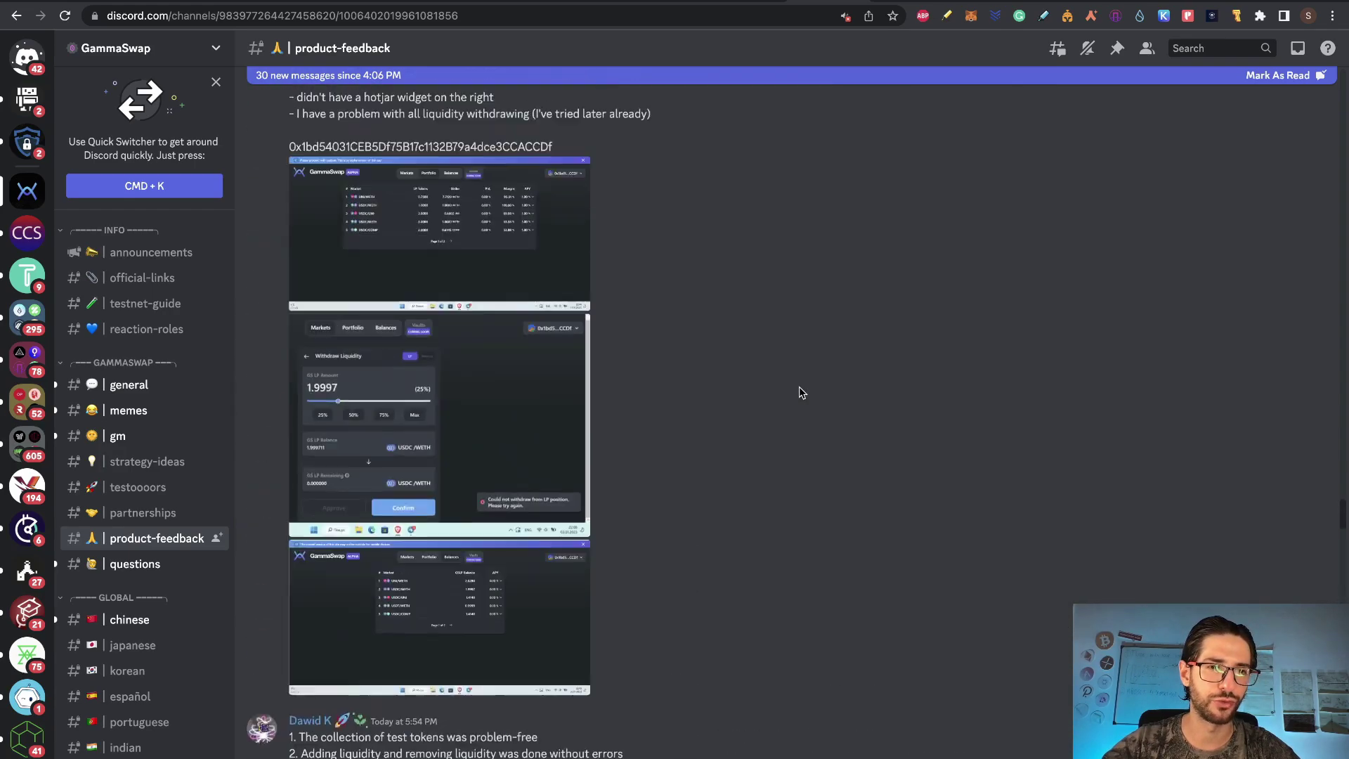
{"action": "key", "text": "ctrl+Tab"}
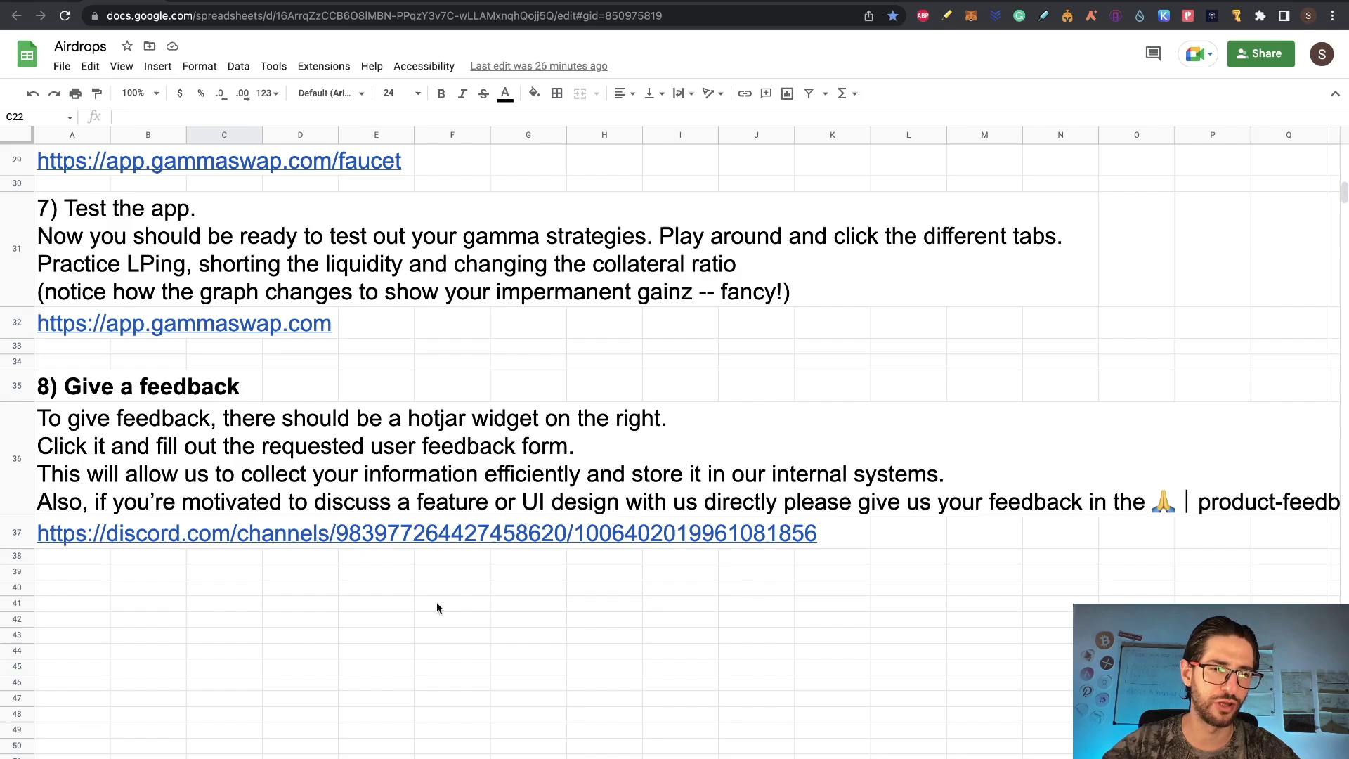
{"action": "scroll", "coordinate": [617, 342], "scroll_direction": "up", "scroll_amount": 3}
{"action": "scroll", "coordinate": [617, 341], "scroll_direction": "down", "scroll_amount": 5}
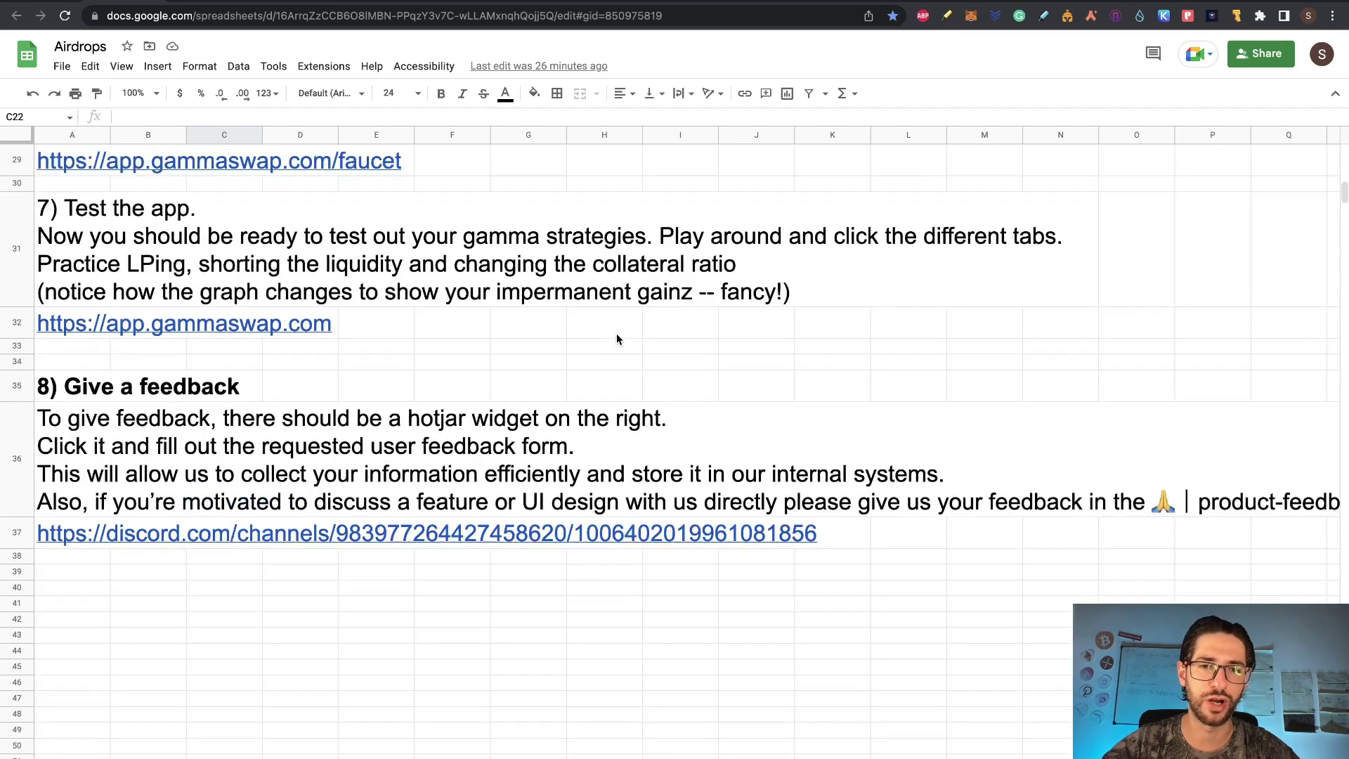
{"action": "scroll", "coordinate": [617, 340], "scroll_direction": "up", "scroll_amount": 20}
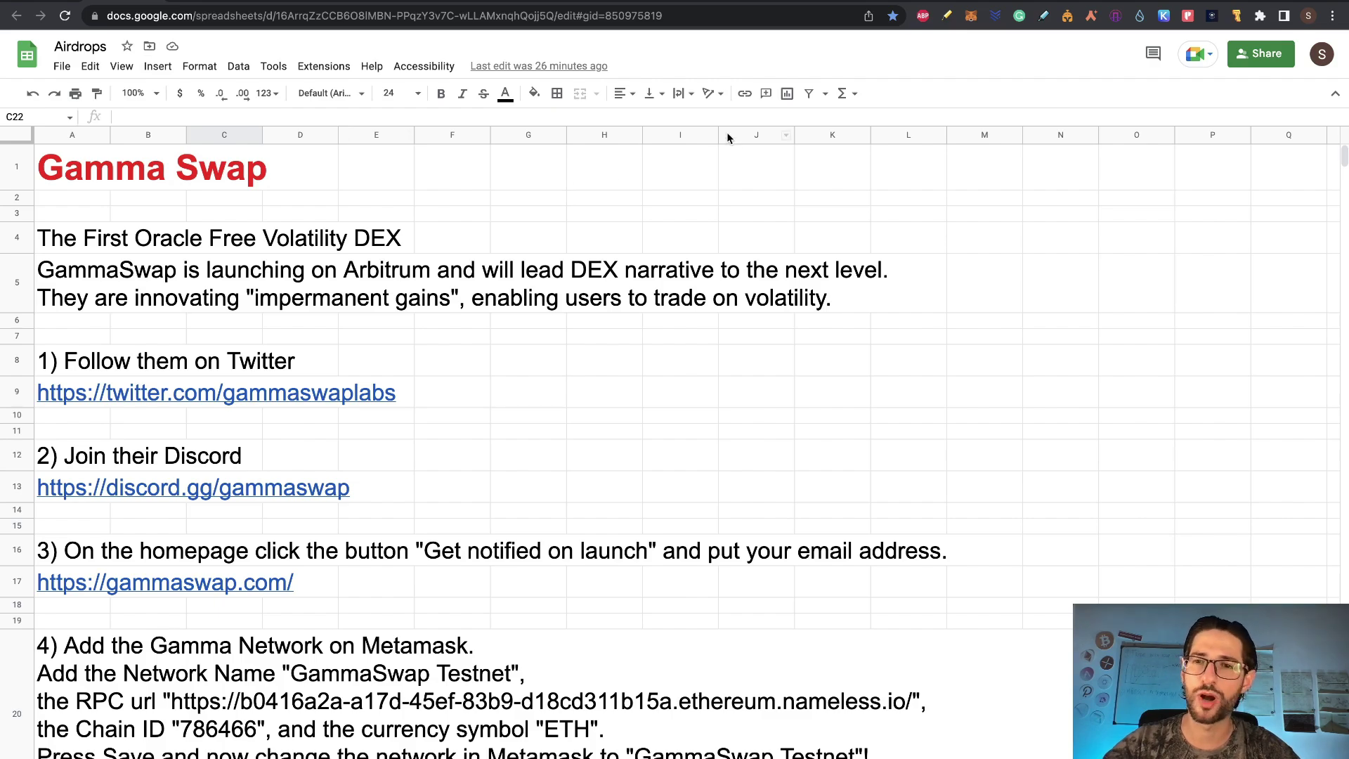
{"action": "mouse_move", "coordinate": [1128, 4]}
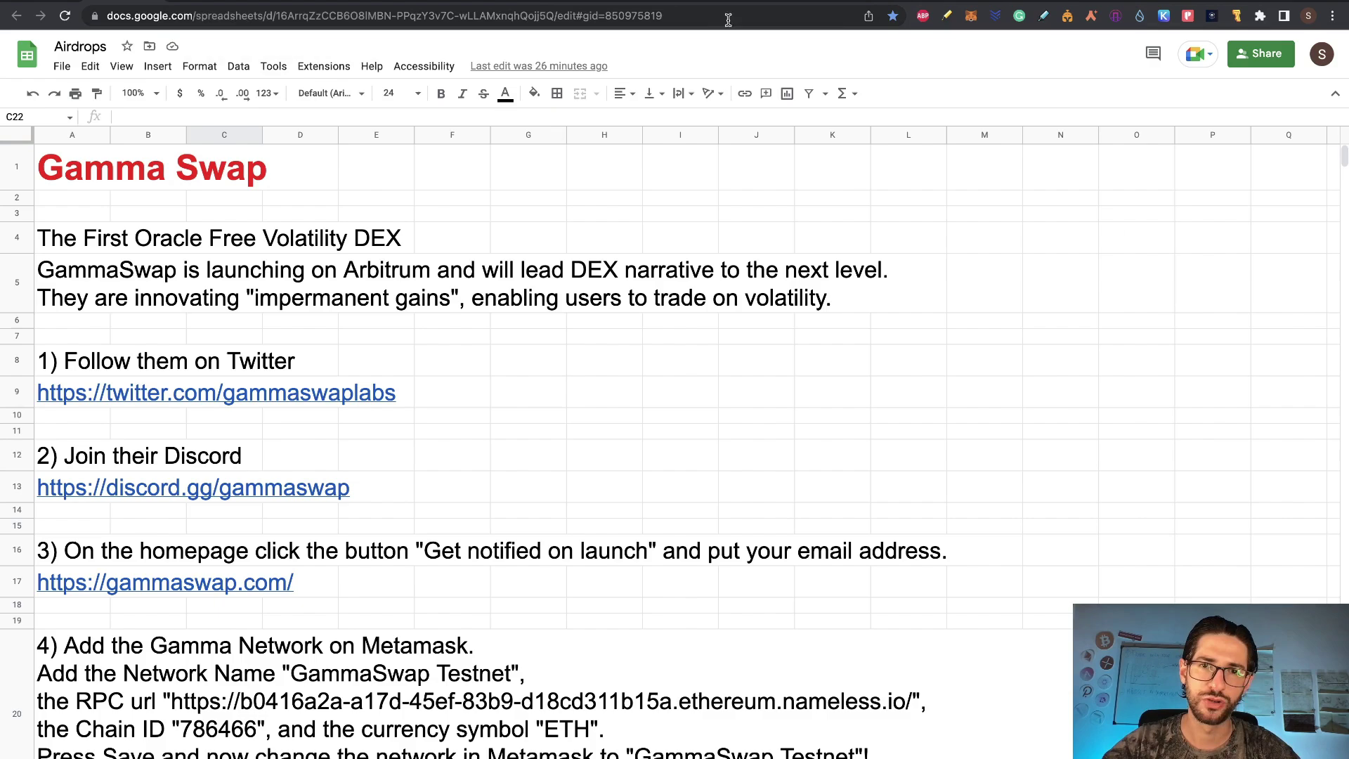
{"action": "scroll", "coordinate": [337, 430], "scroll_direction": "down", "scroll_amount": 2}
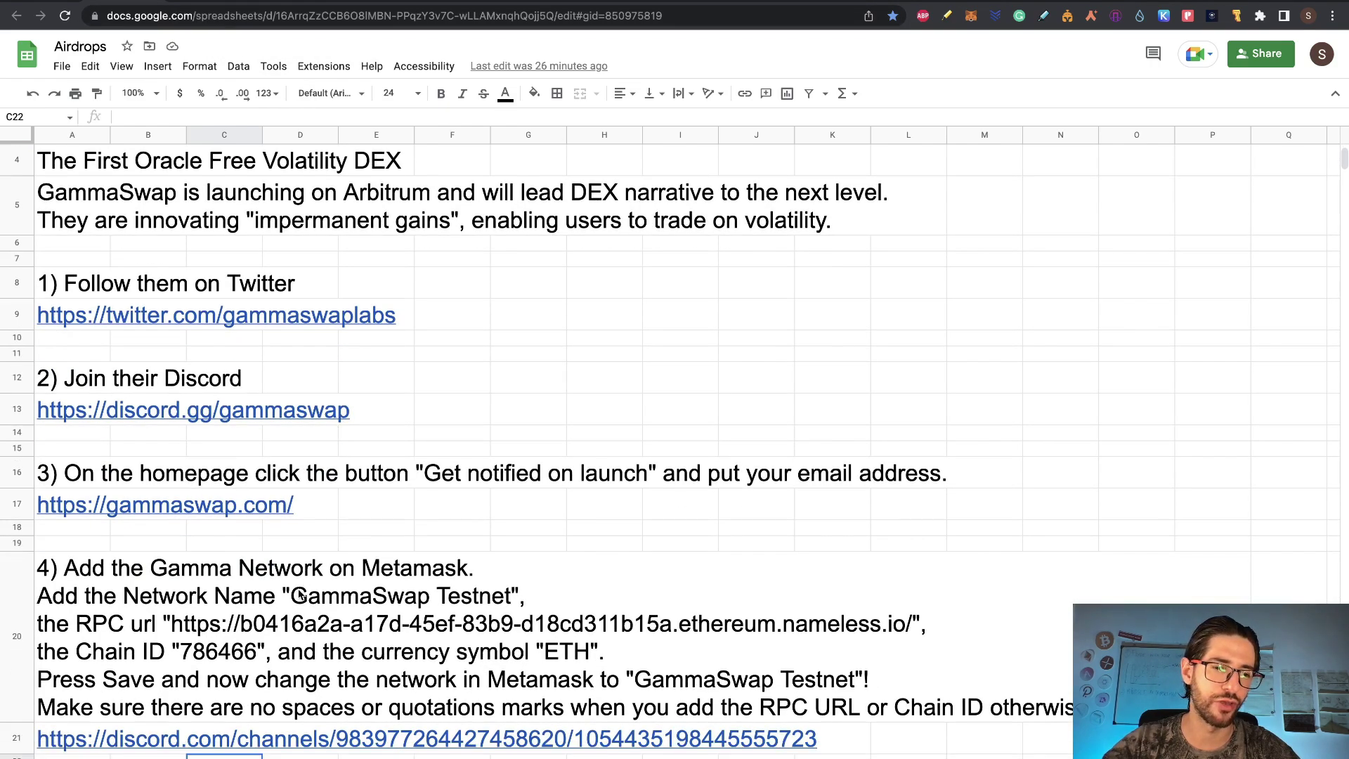
{"action": "scroll", "coordinate": [482, 388], "scroll_direction": "up", "scroll_amount": 2}
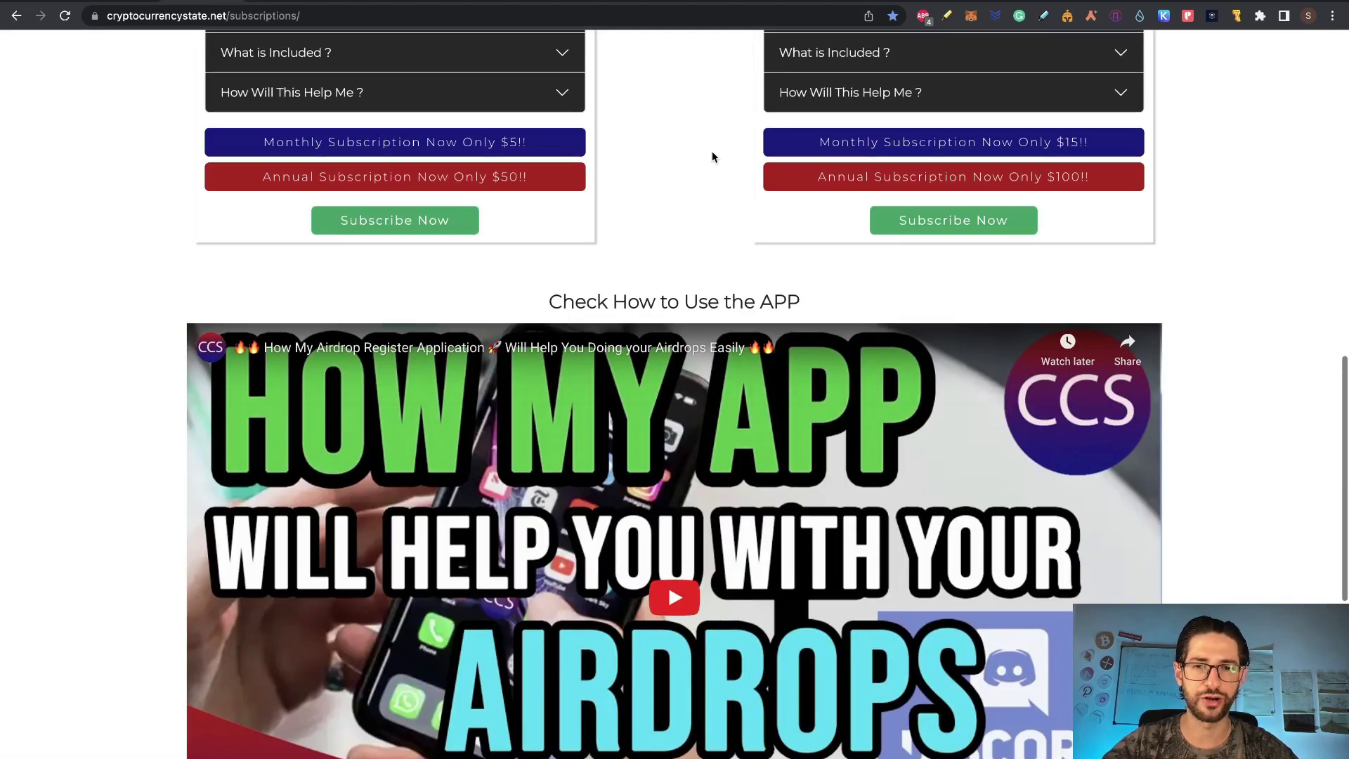
{"action": "scroll", "coordinate": [714, 154], "scroll_direction": "up", "scroll_amount": 10}
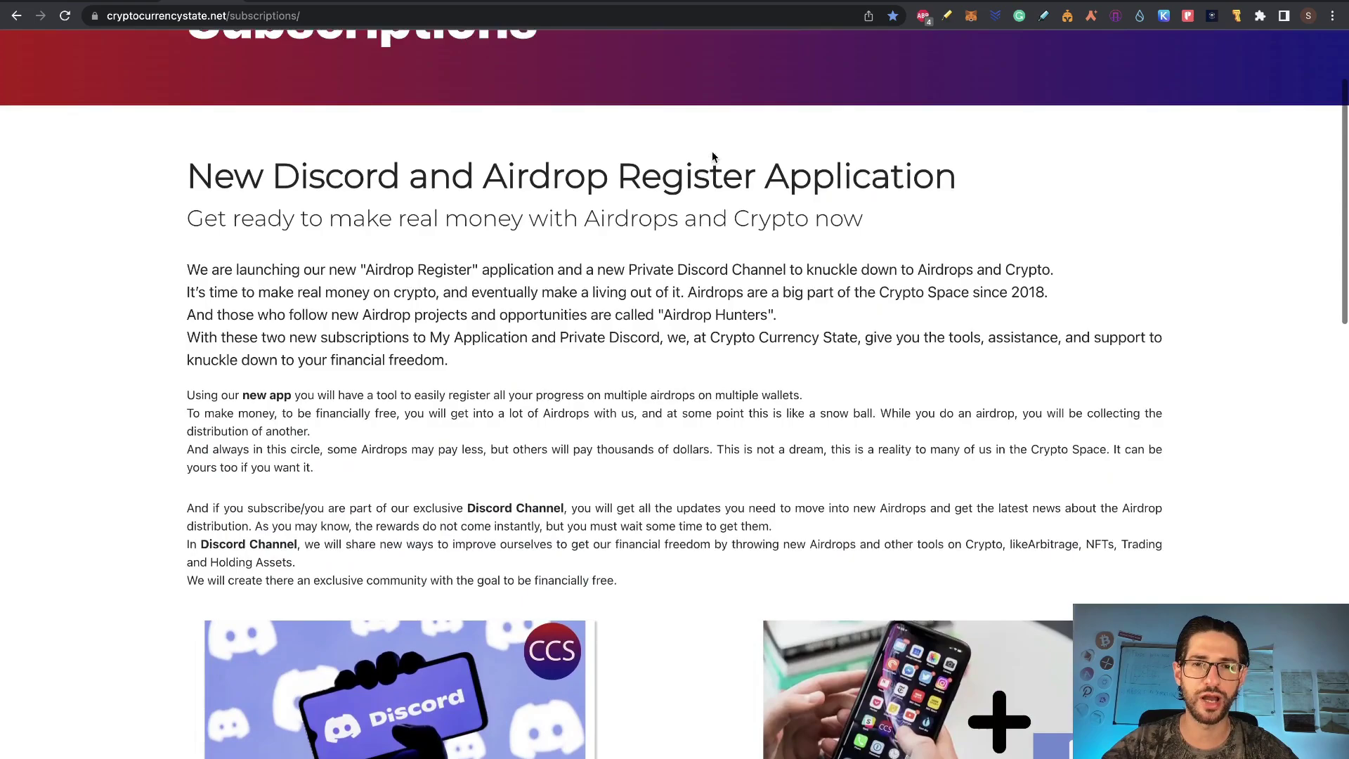
{"action": "scroll", "coordinate": [714, 156], "scroll_direction": "down", "scroll_amount": 10}
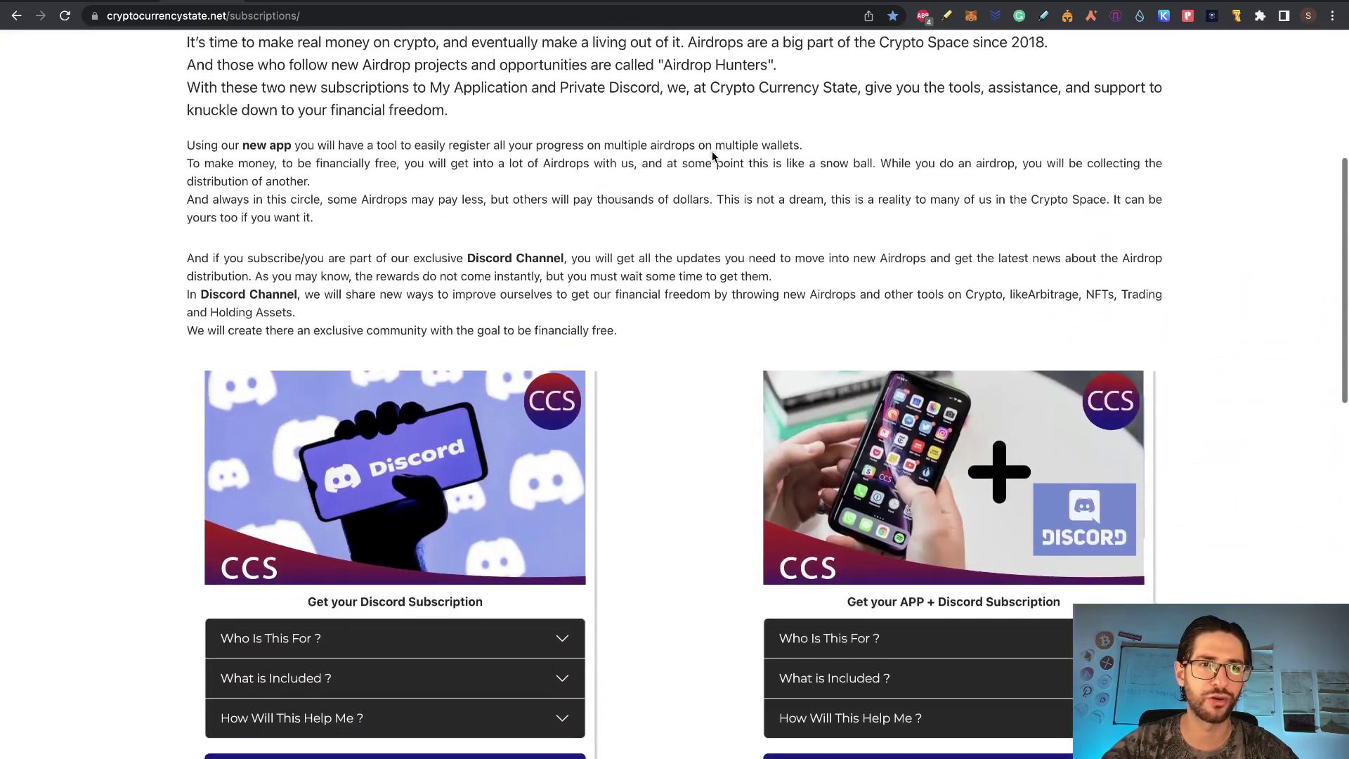
{"action": "scroll", "coordinate": [712, 152], "scroll_direction": "down", "scroll_amount": 2}
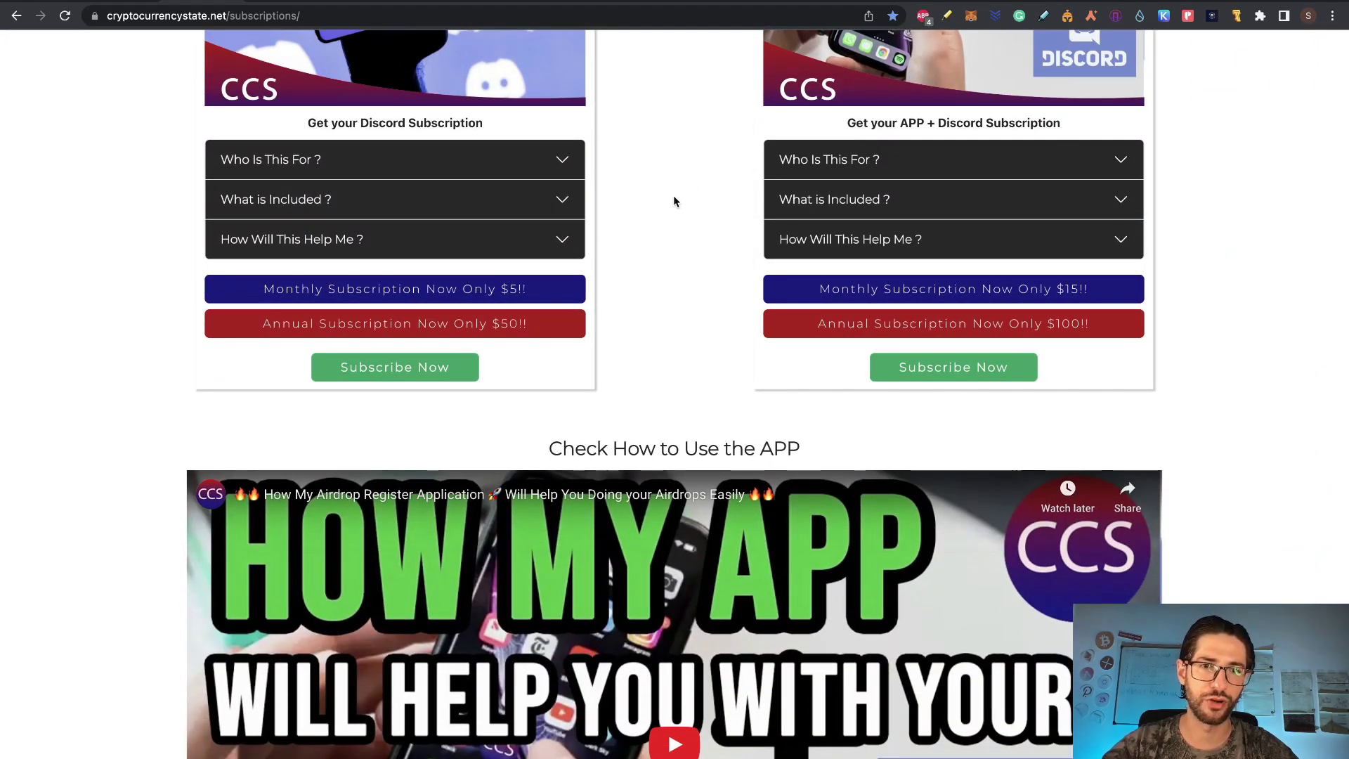
{"action": "scroll", "coordinate": [720, 203], "scroll_direction": "down", "scroll_amount": 8}
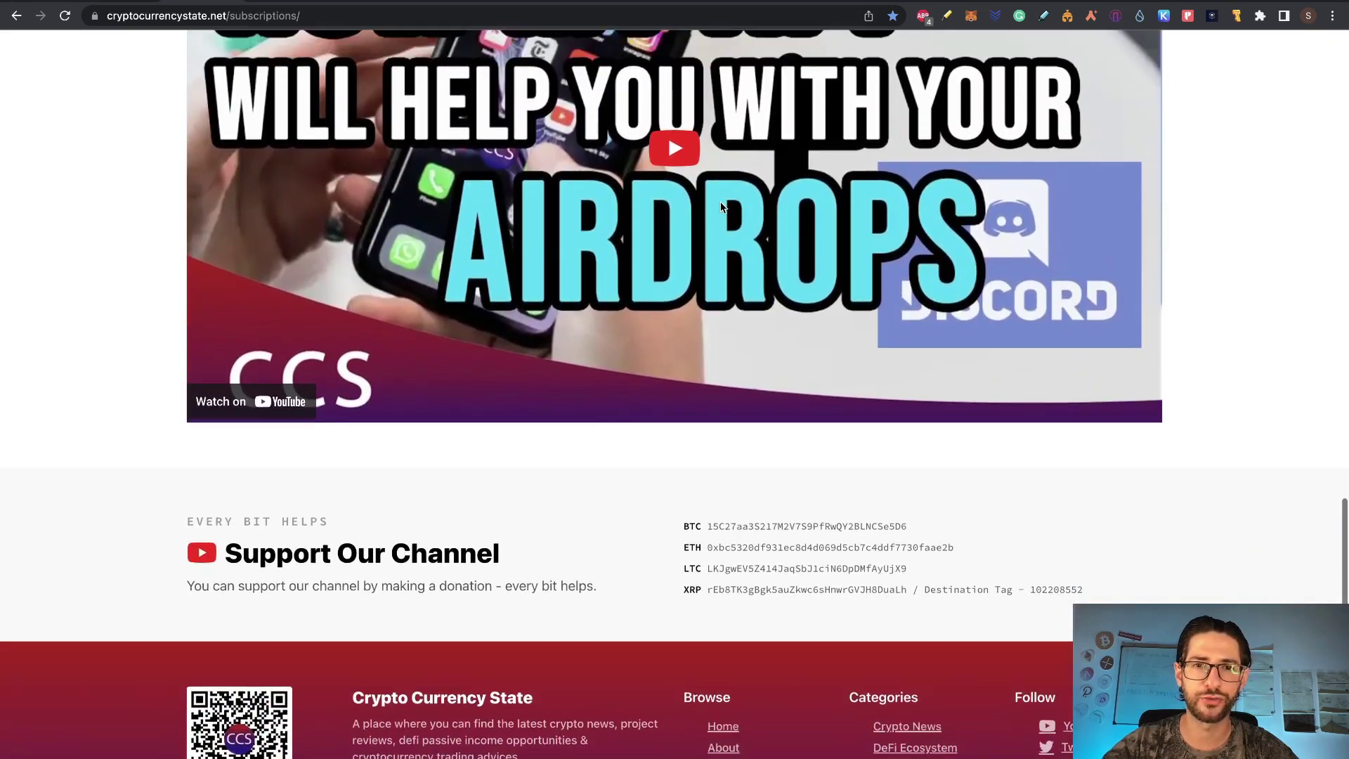
{"action": "scroll", "coordinate": [634, 88], "scroll_direction": "up", "scroll_amount": 3}
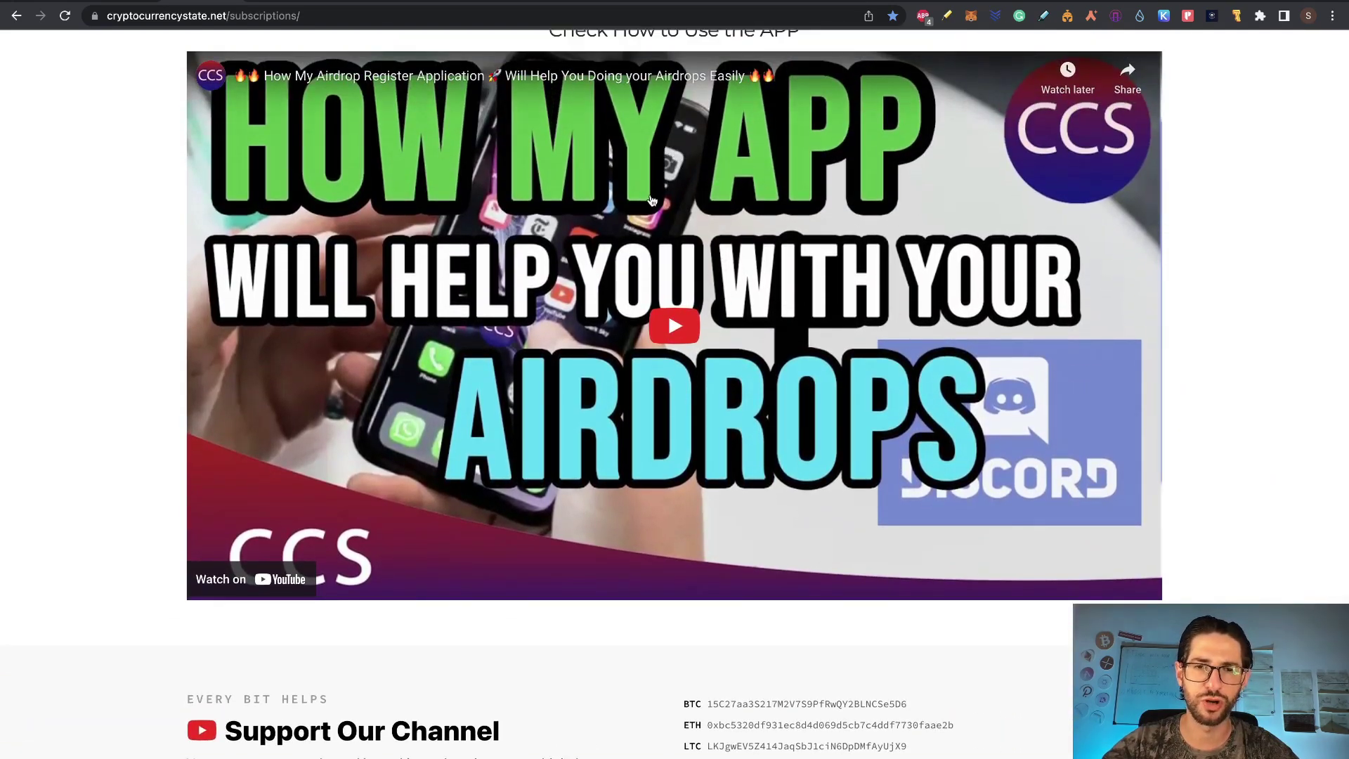
{"action": "scroll", "coordinate": [652, 201], "scroll_direction": "up", "scroll_amount": 4}
{"action": "scroll", "coordinate": [652, 202], "scroll_direction": "up", "scroll_amount": 2}
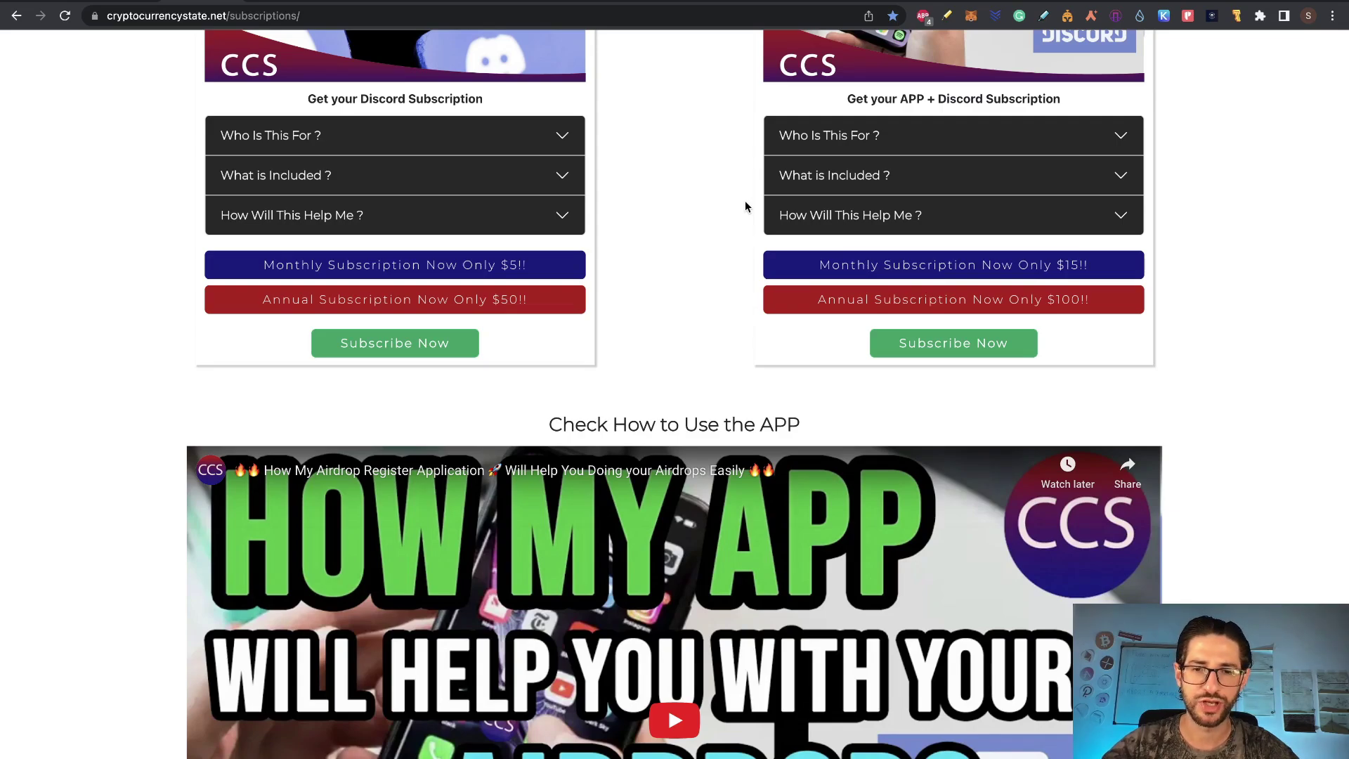
{"action": "scroll", "coordinate": [745, 204], "scroll_direction": "down", "scroll_amount": 1}
{"action": "scroll", "coordinate": [681, 154], "scroll_direction": "down", "scroll_amount": 2}
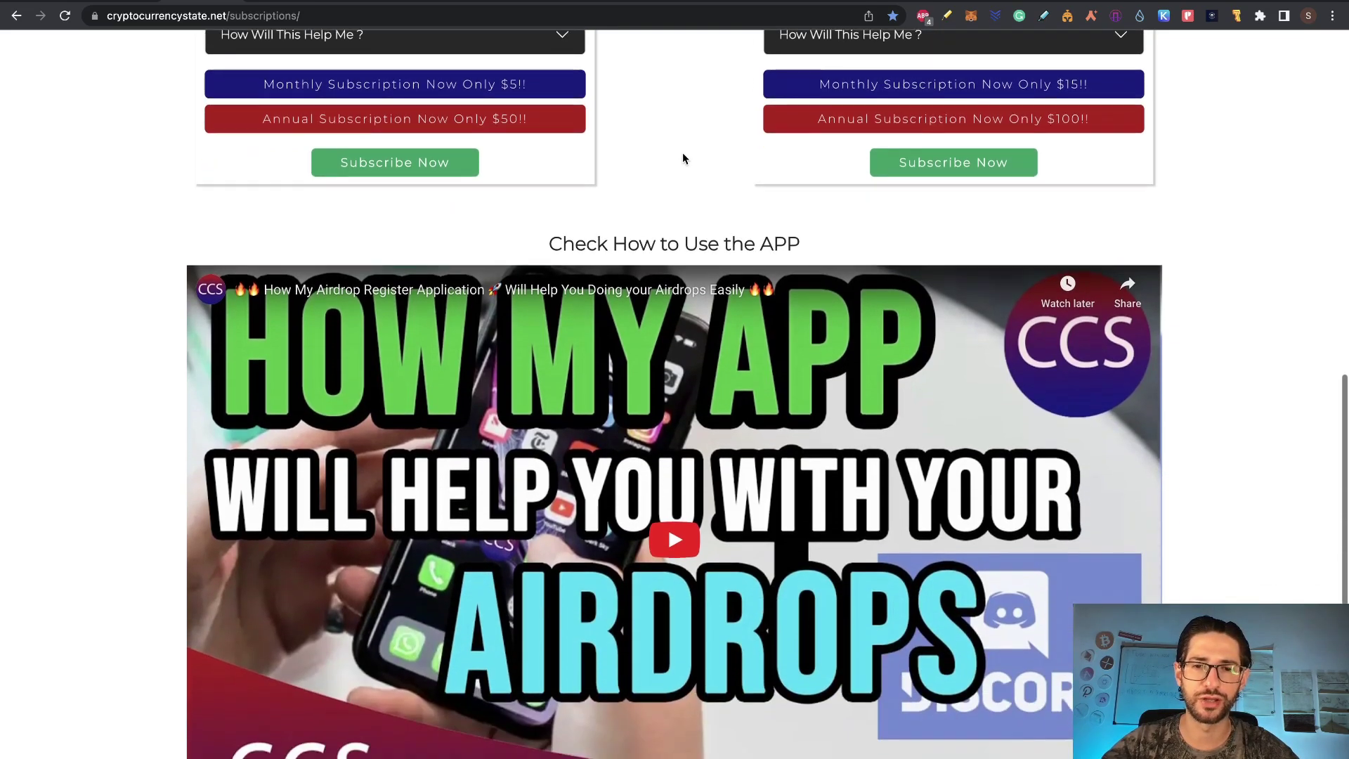
{"action": "scroll", "coordinate": [682, 153], "scroll_direction": "down", "scroll_amount": 1}
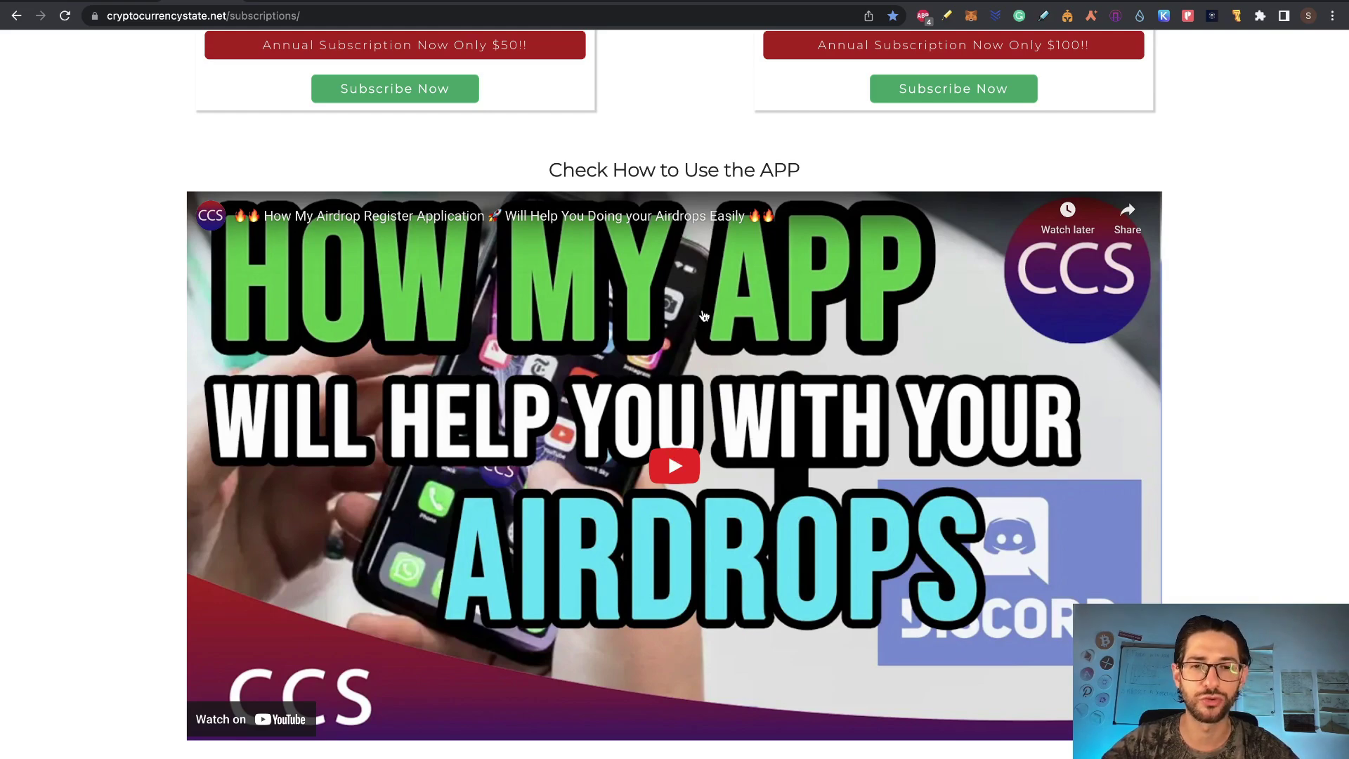
{"action": "scroll", "coordinate": [719, 127], "scroll_direction": "up", "scroll_amount": 2}
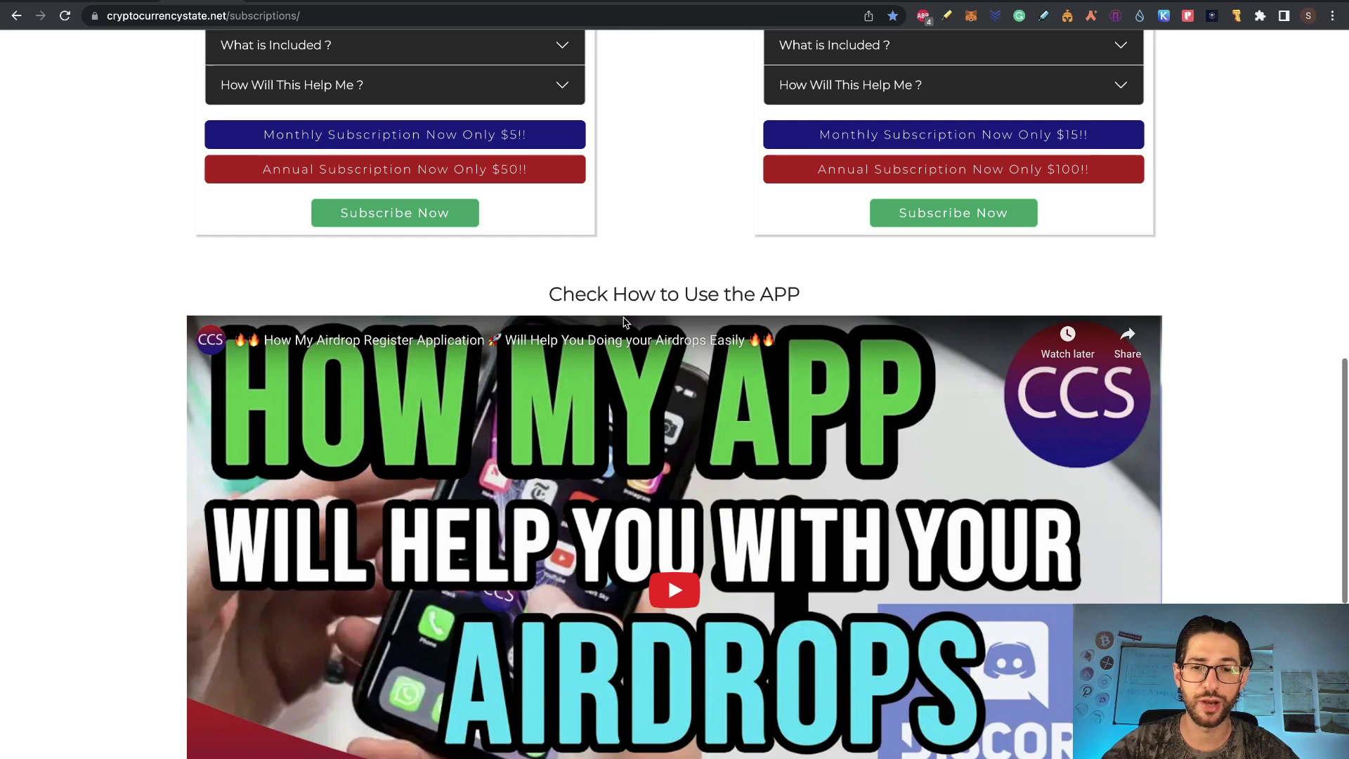
{"action": "scroll", "coordinate": [685, 232], "scroll_direction": "down", "scroll_amount": 1}
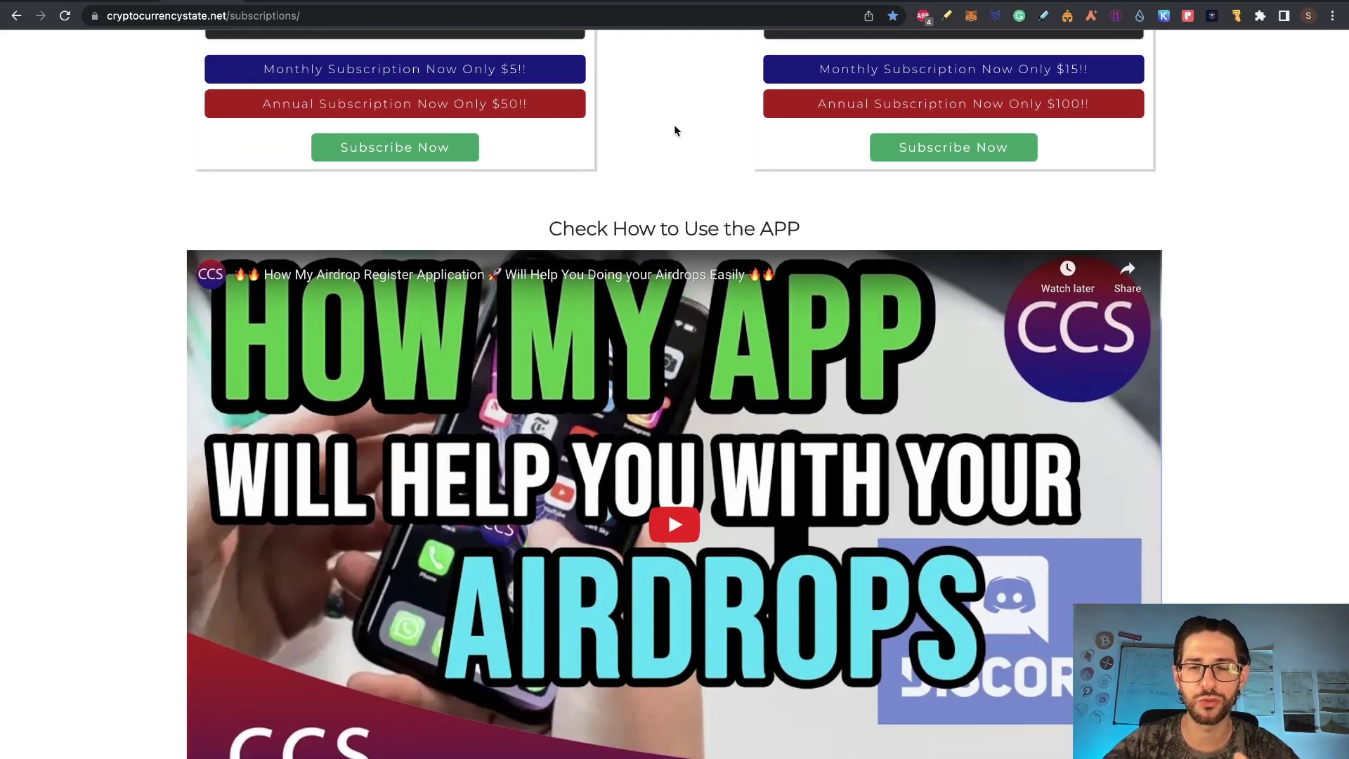
{"action": "scroll", "coordinate": [675, 130], "scroll_direction": "up", "scroll_amount": 10}
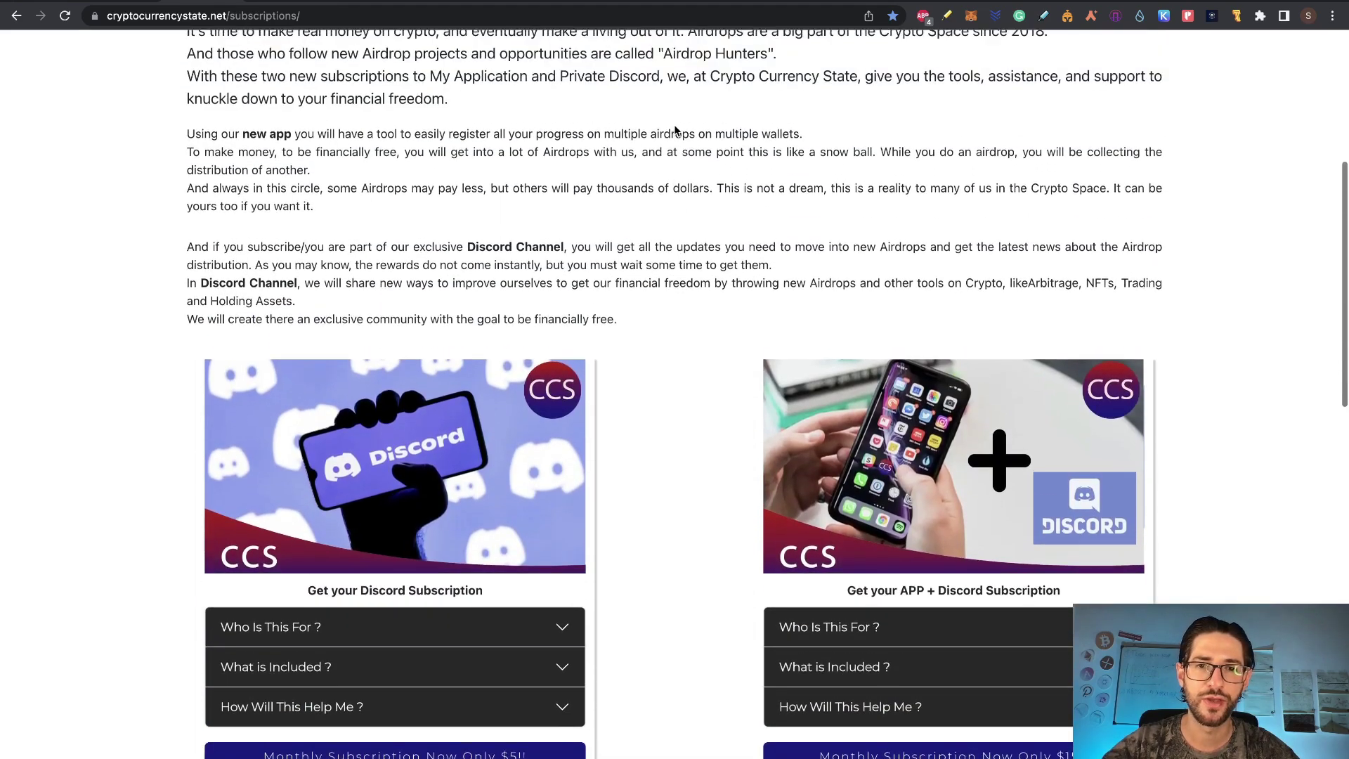
{"action": "scroll", "coordinate": [674, 131], "scroll_direction": "down", "scroll_amount": 9}
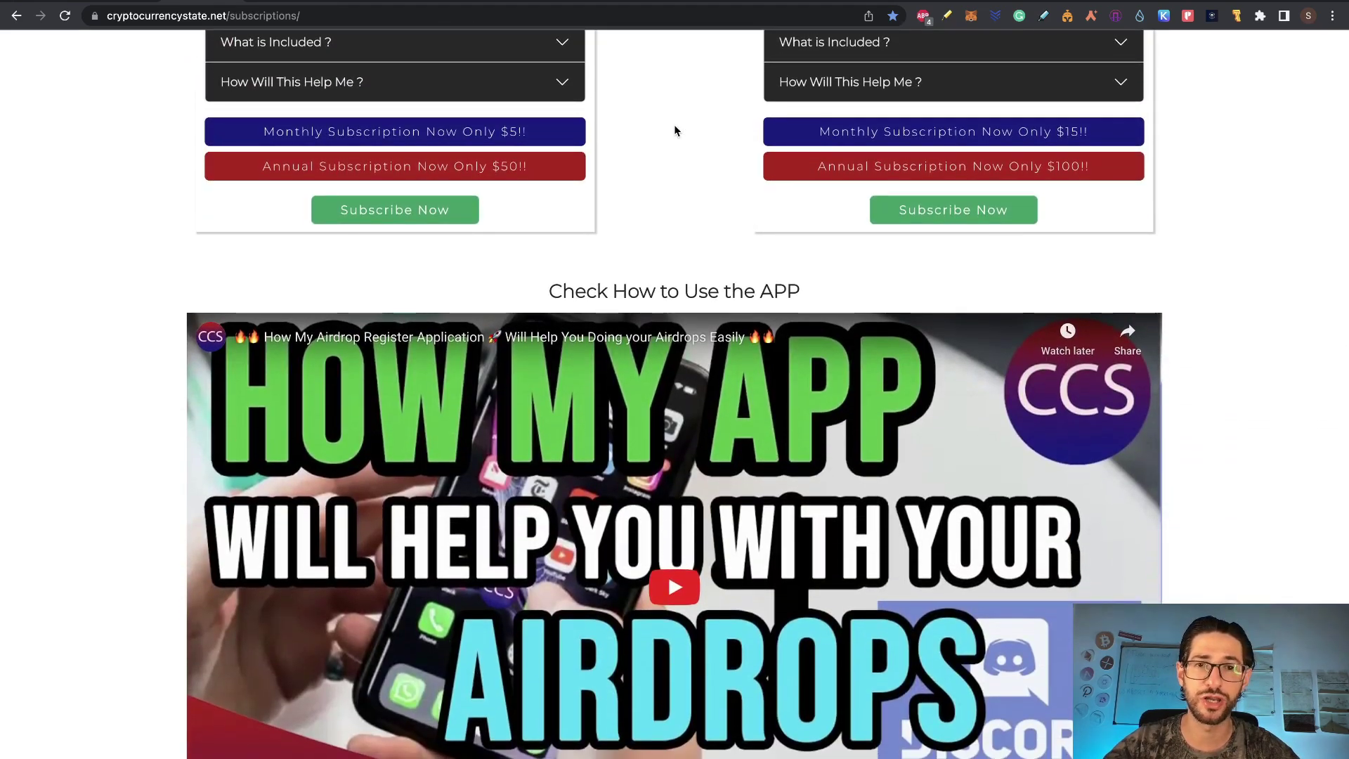
{"action": "scroll", "coordinate": [674, 131], "scroll_direction": "down", "scroll_amount": 1}
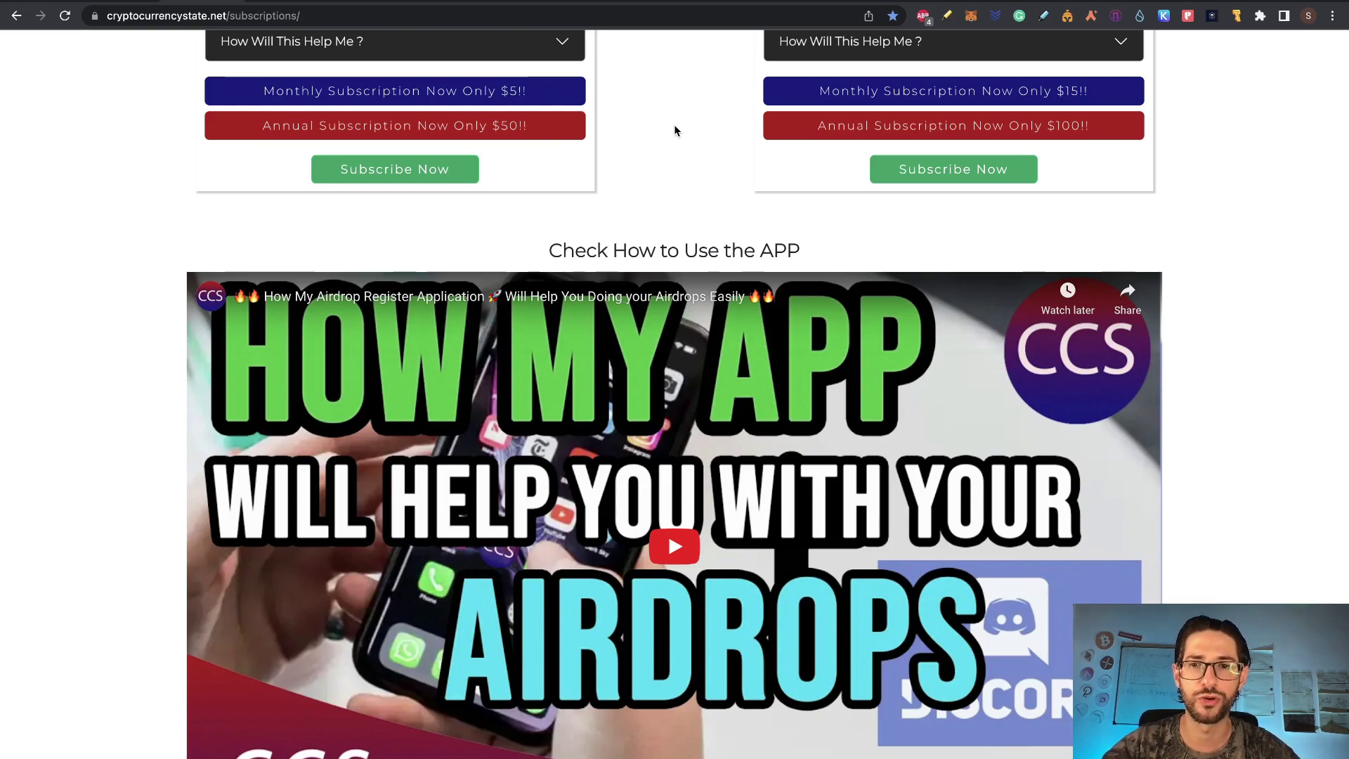
{"action": "scroll", "coordinate": [673, 130], "scroll_direction": "up", "scroll_amount": 4}
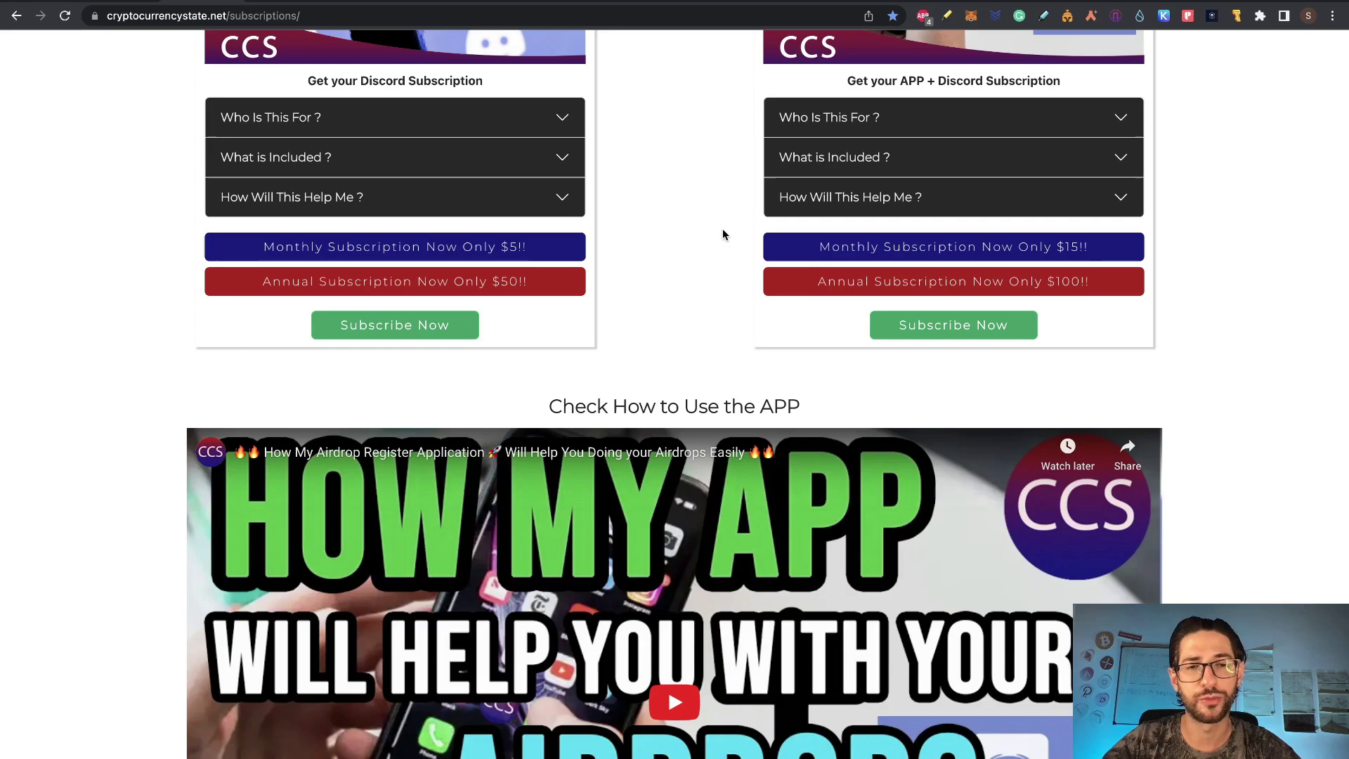
{"action": "scroll", "coordinate": [722, 232], "scroll_direction": "up", "scroll_amount": 6}
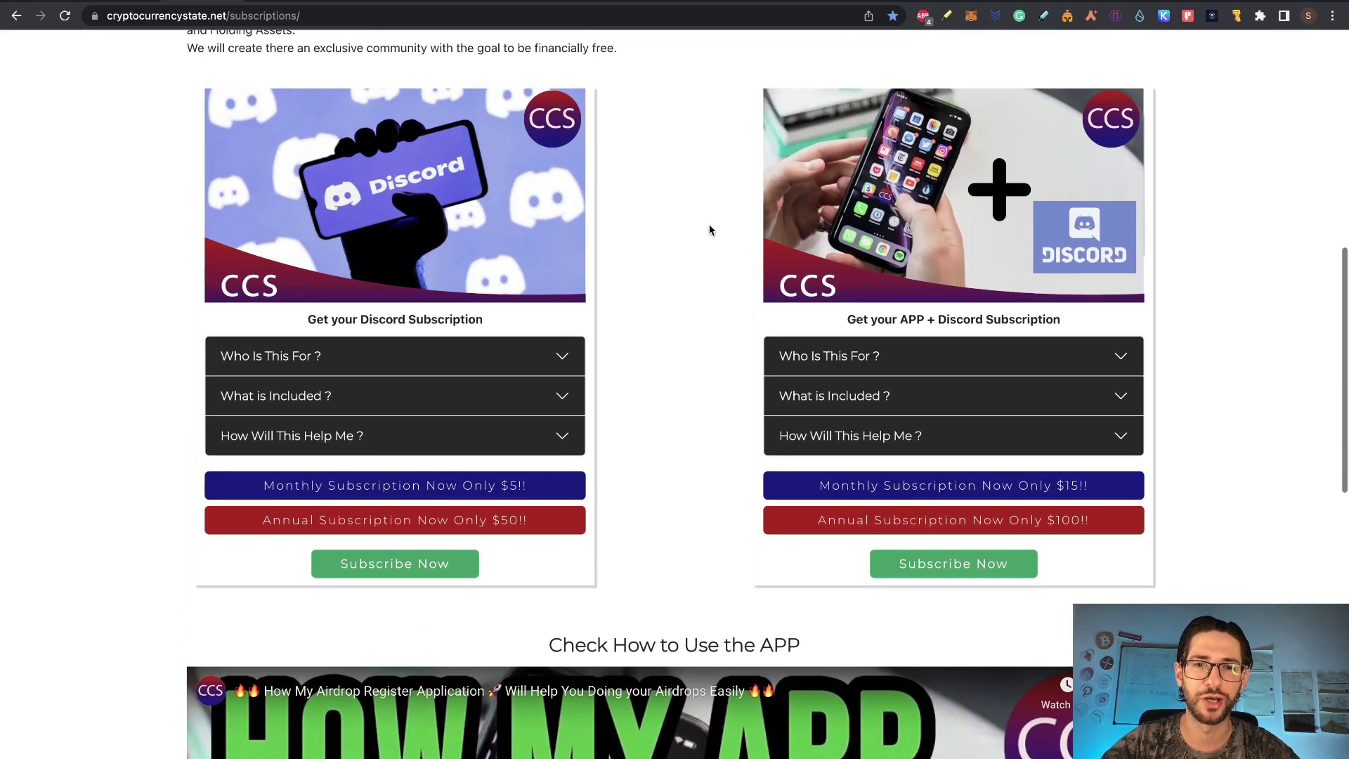
{"action": "scroll", "coordinate": [696, 226], "scroll_direction": "down", "scroll_amount": 10}
{"action": "scroll", "coordinate": [697, 226], "scroll_direction": "up", "scroll_amount": 20}
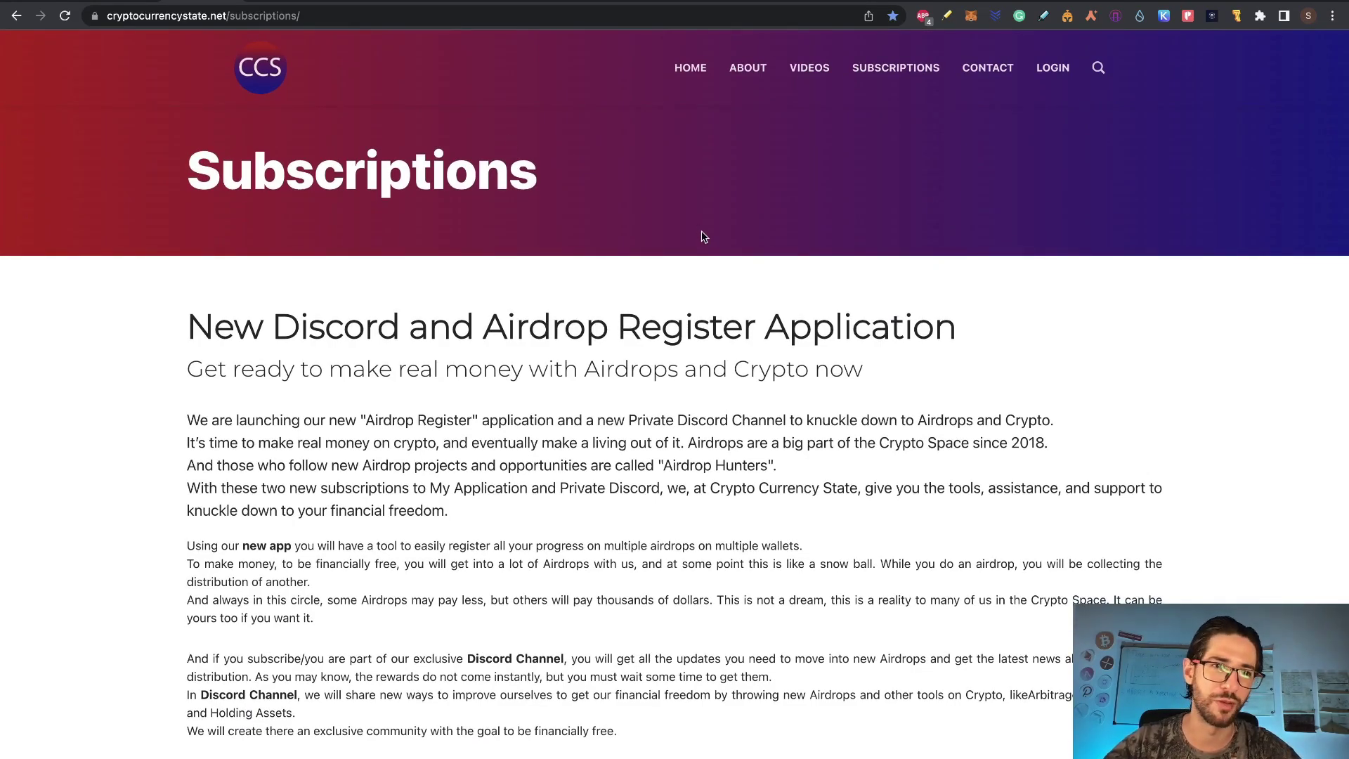
{"action": "scroll", "coordinate": [763, 457], "scroll_direction": "down", "scroll_amount": 7}
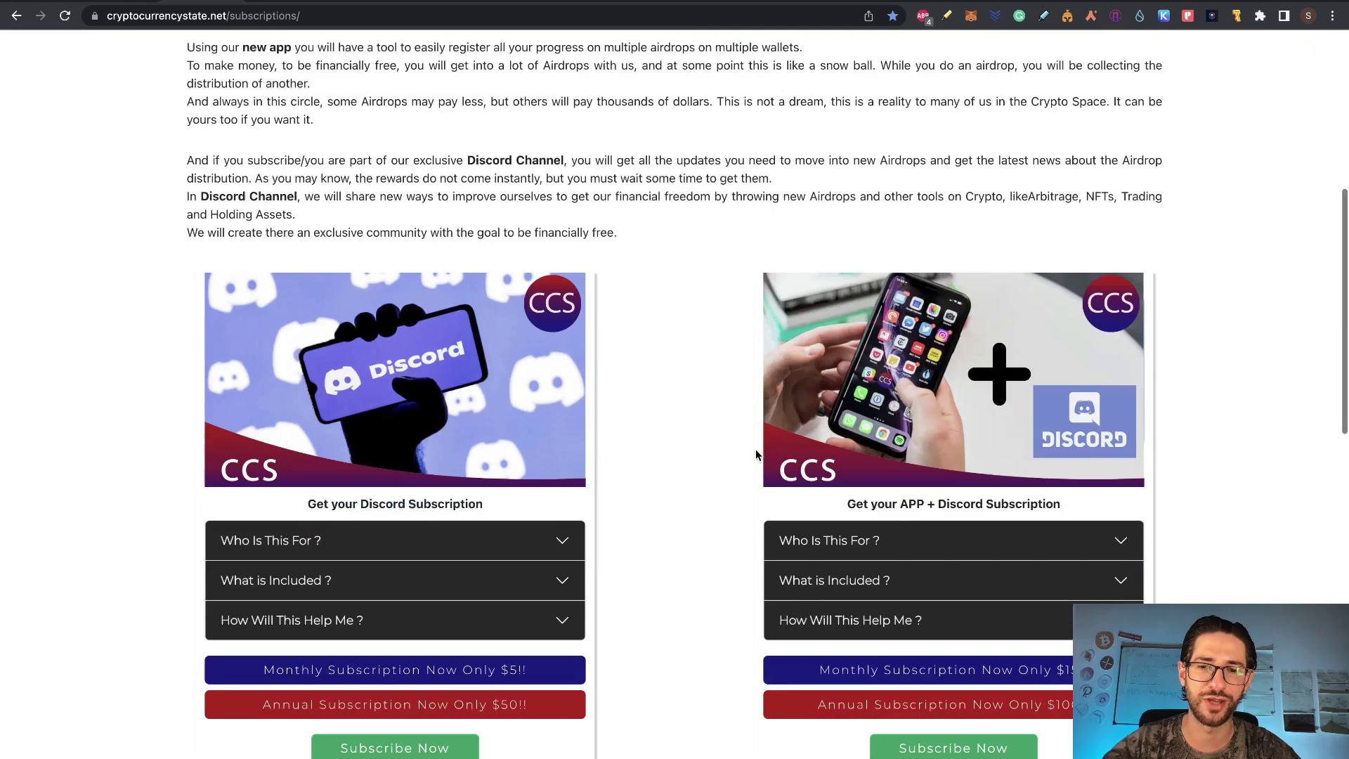
{"action": "scroll", "coordinate": [672, 333], "scroll_direction": "up", "scroll_amount": 2}
{"action": "scroll", "coordinate": [672, 333], "scroll_direction": "up", "scroll_amount": 6}
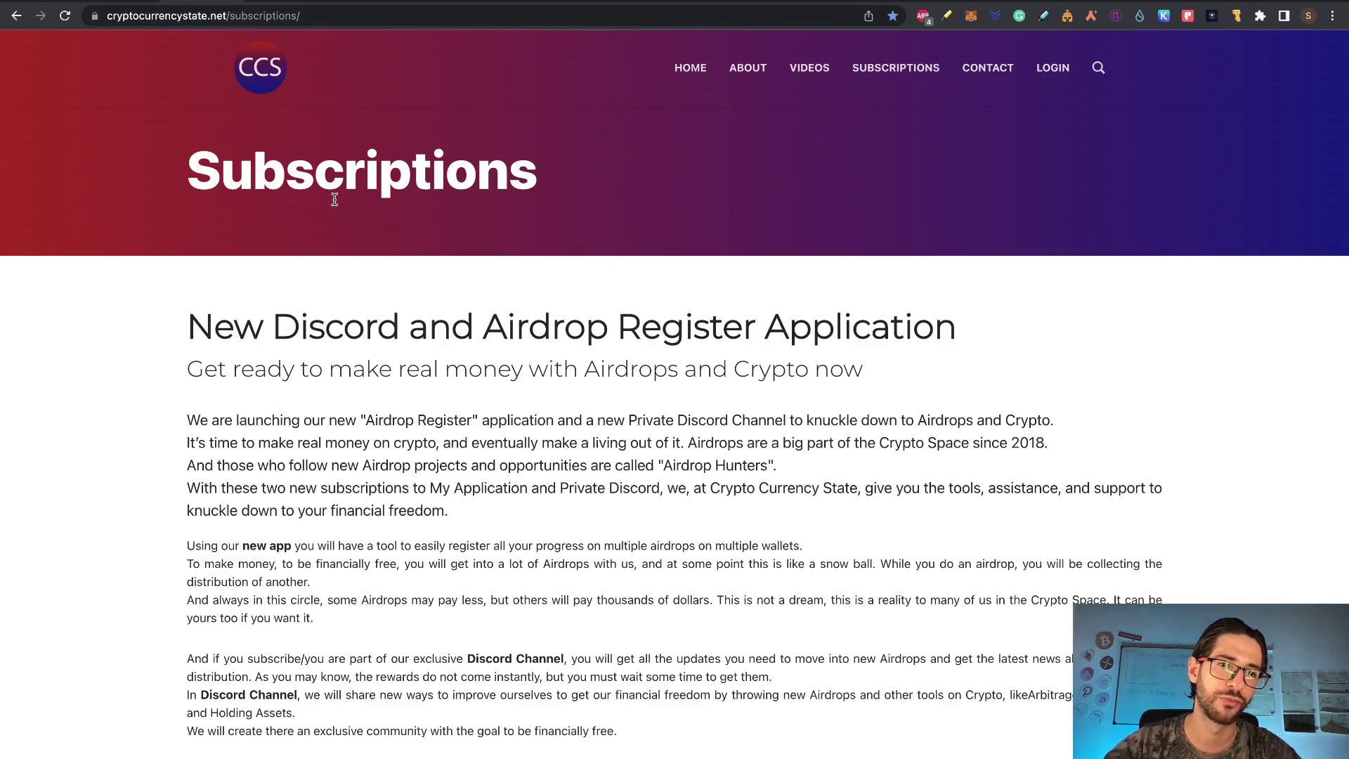
{"action": "scroll", "coordinate": [678, 437], "scroll_direction": "down", "scroll_amount": 5}
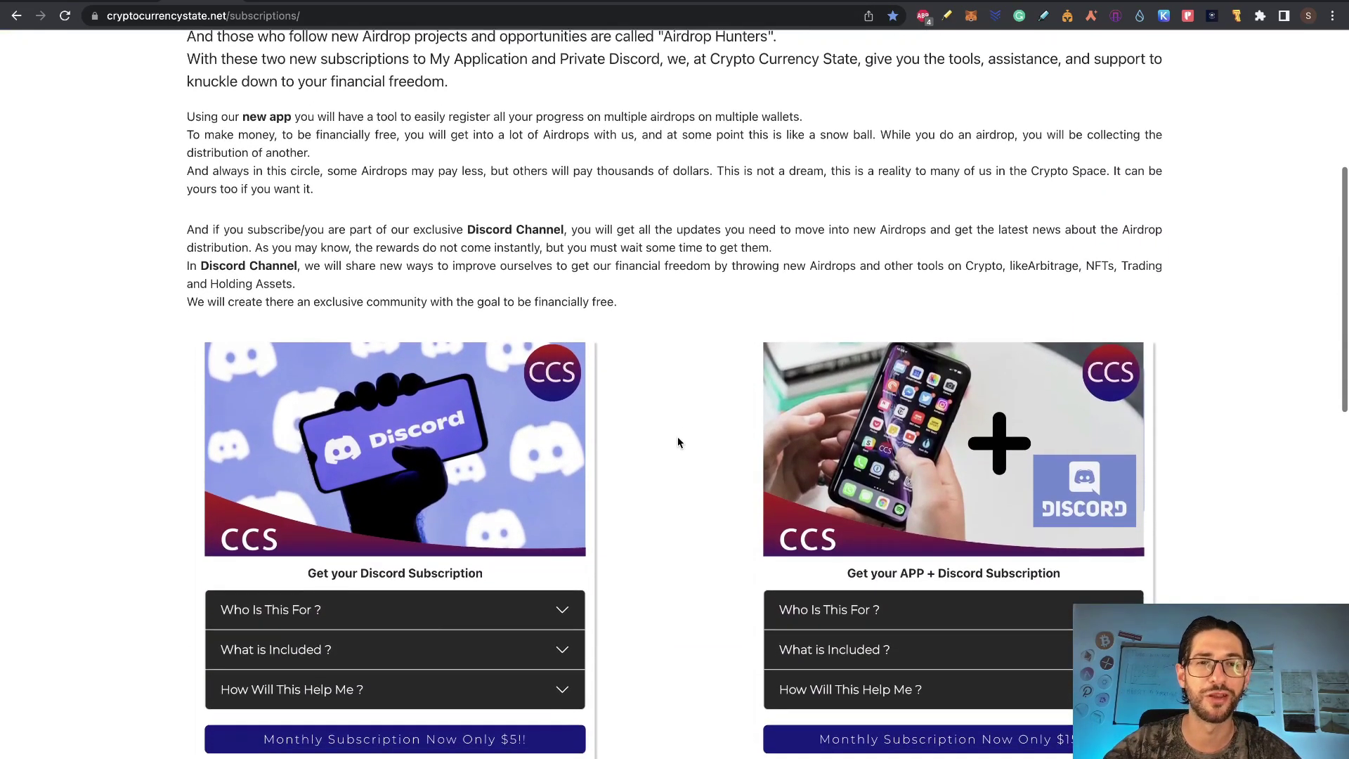
{"action": "scroll", "coordinate": [677, 438], "scroll_direction": "up", "scroll_amount": 5}
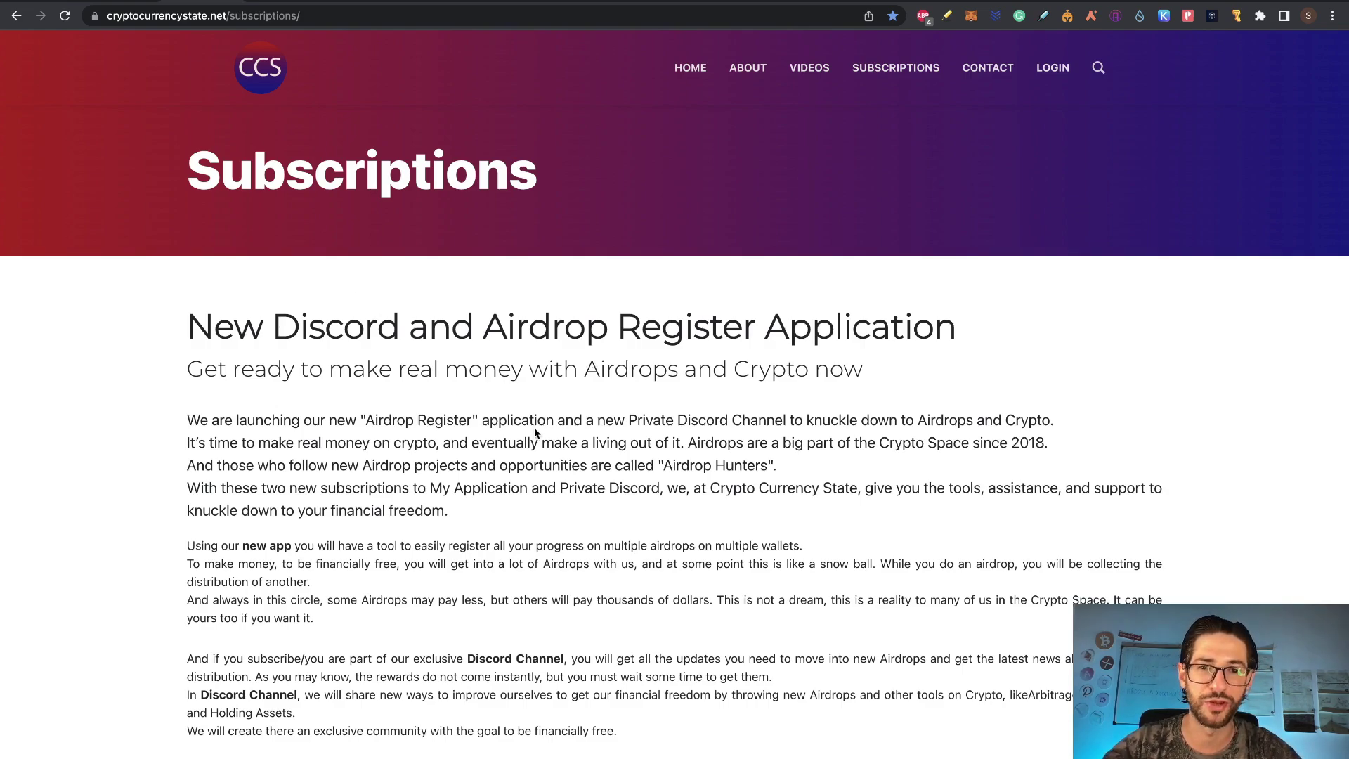
{"action": "scroll", "coordinate": [678, 398], "scroll_direction": "down", "scroll_amount": 9}
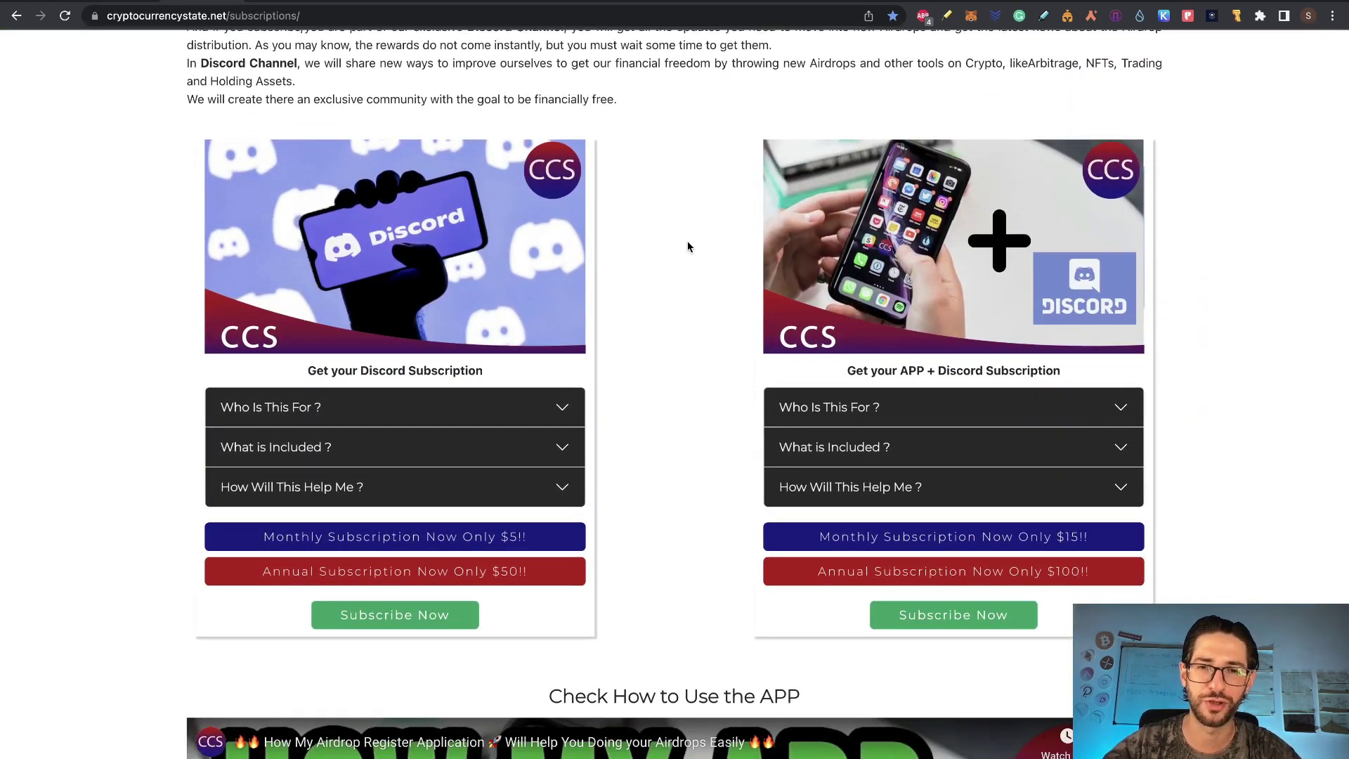
{"action": "scroll", "coordinate": [687, 246], "scroll_direction": "up", "scroll_amount": 10}
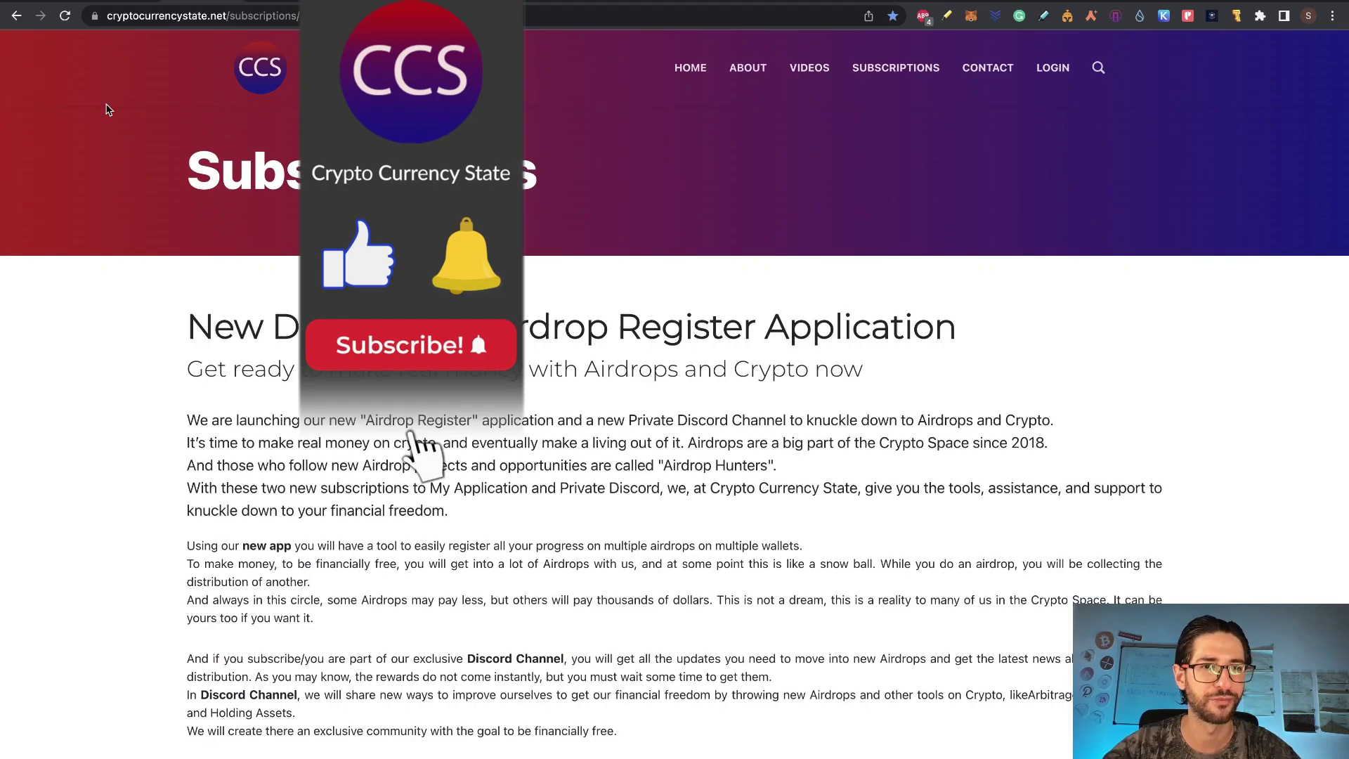